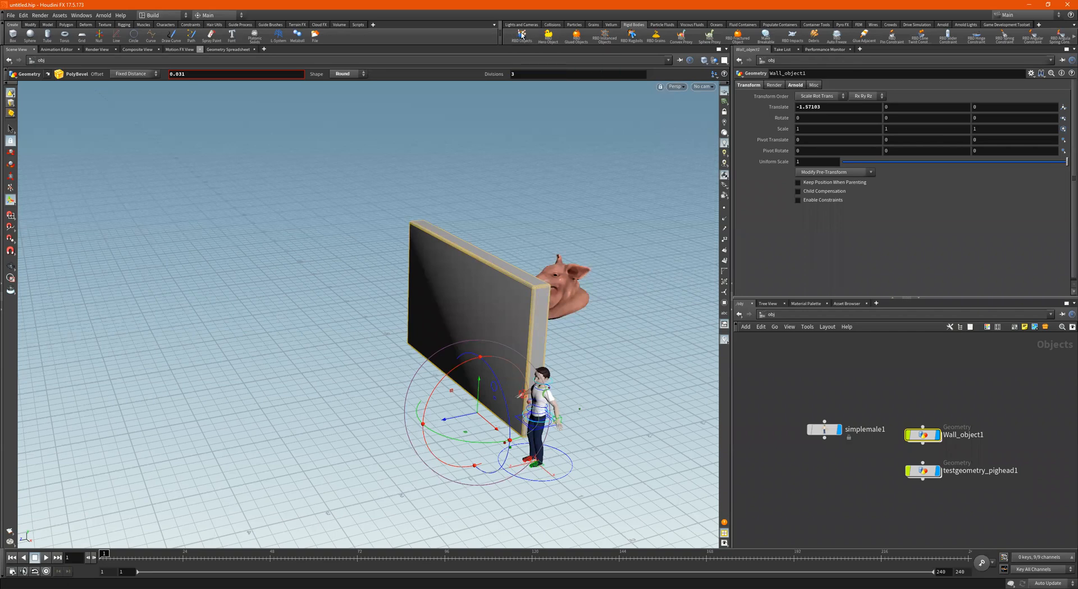
- Turn the selected wall into a rigid body with the RBD Objects tool
left_click(521, 36)
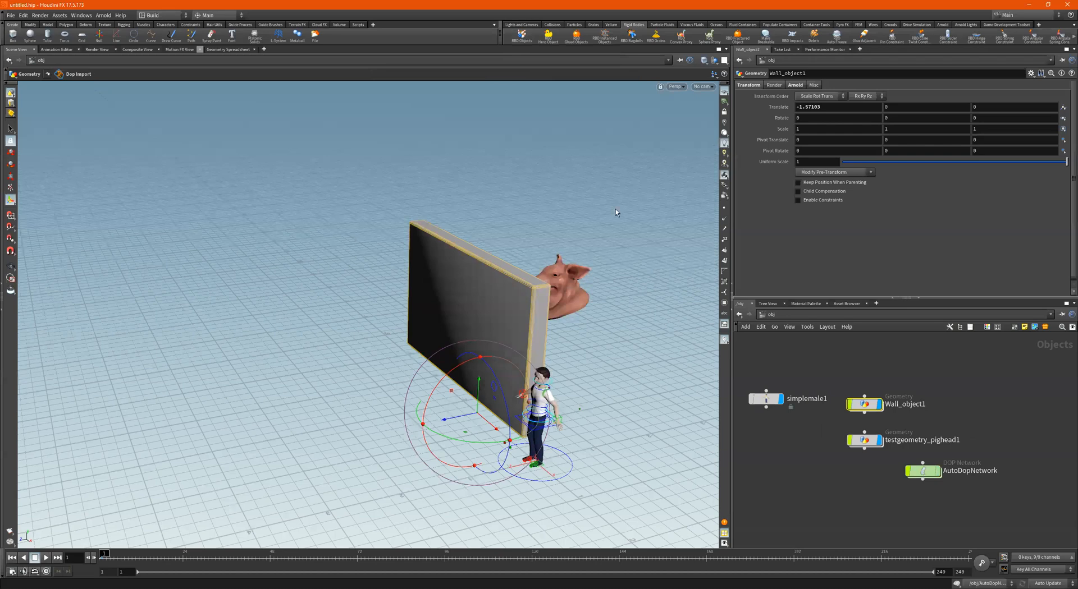
key("Escape")
left_click_drag(481, 315, 524, 313)
- Play the wall simulation, stop it and return to the first frame
left_click(44, 559)
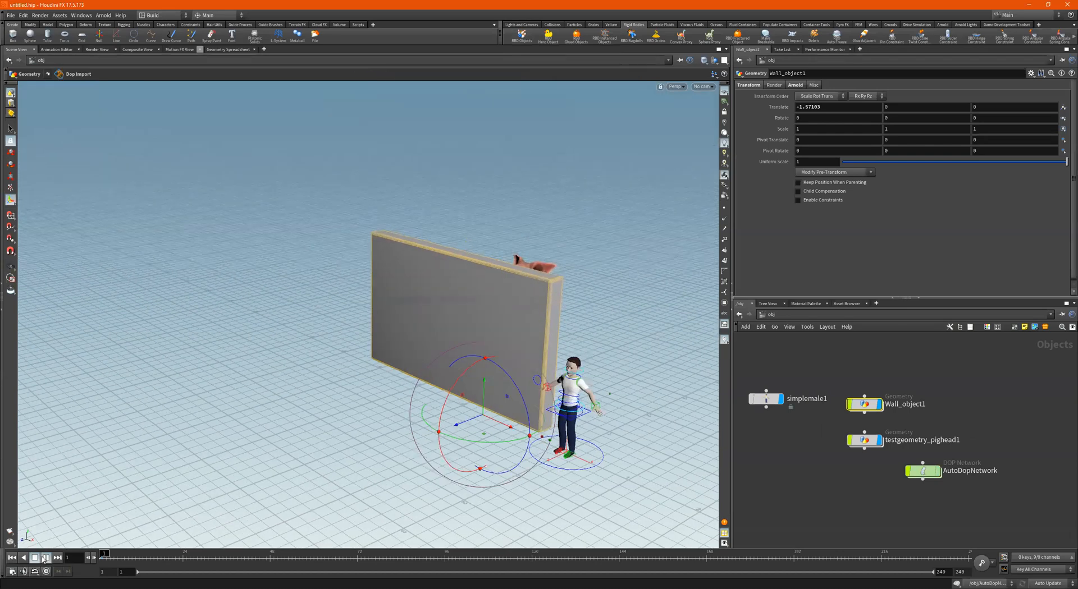
left_click(35, 557)
left_click(12, 558)
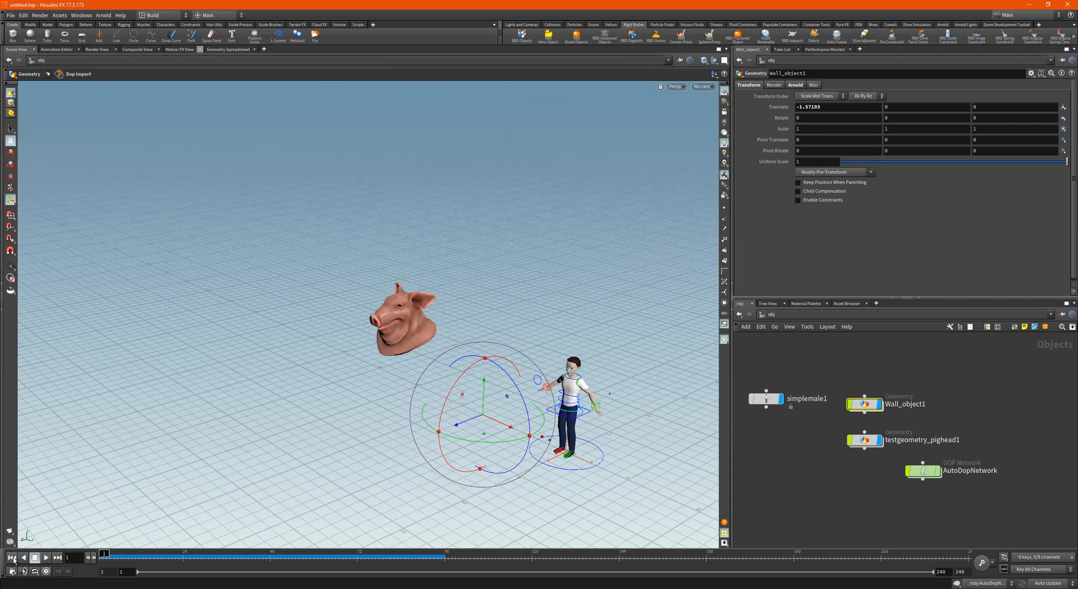
- Open the network inside Wall_object1 to examine its node chain, and scrub the first frames of the simulation
double_click(872, 408)
key("h")
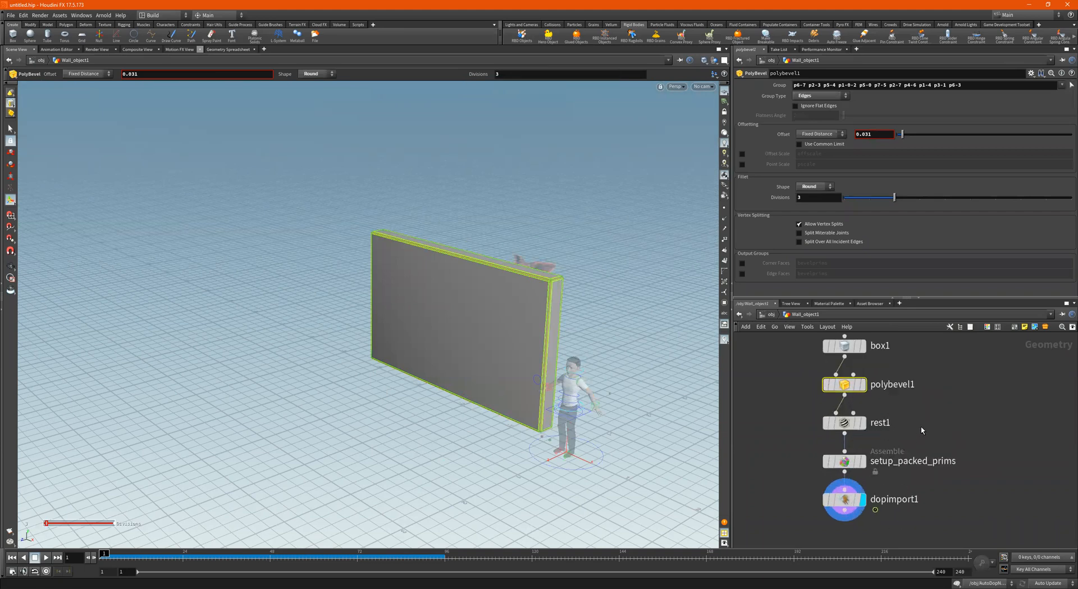
scroll(921, 426, "down", 5)
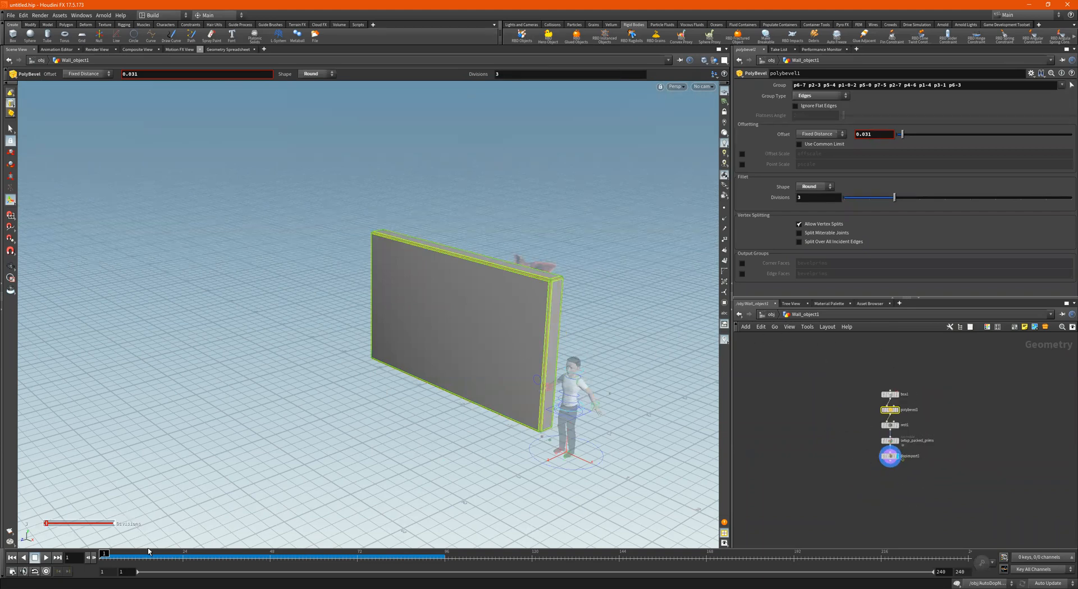
left_click_drag(119, 557, 78, 556)
mouse_move(105, 556)
left_mouse_down()
mouse_move(158, 555)
mouse_move(102, 555)
left_mouse_up()
scroll(921, 415, "up", 3)
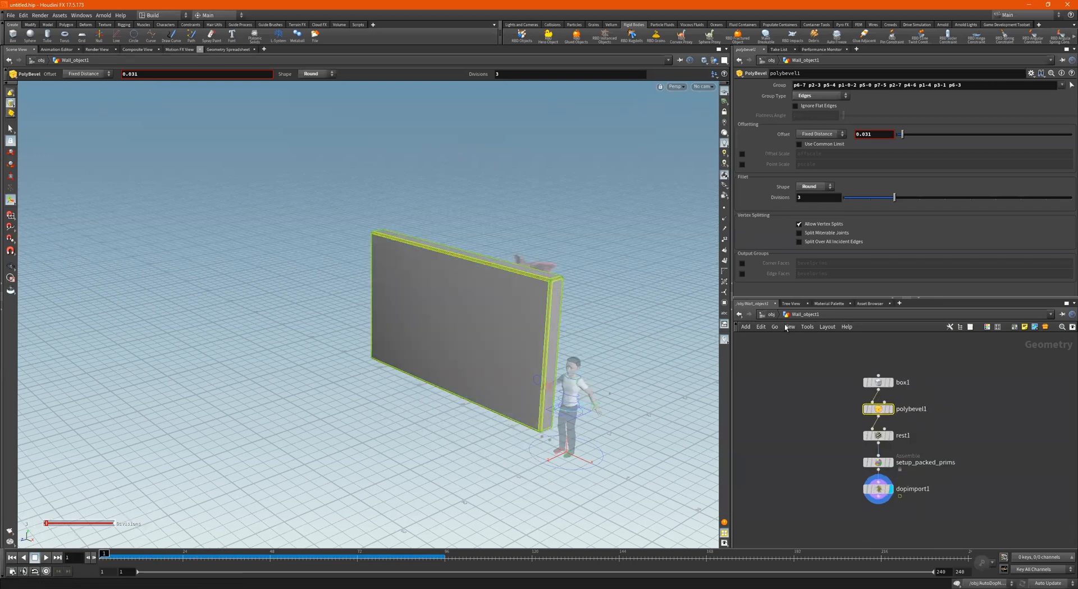
- Reopen Wall_object1's network from the object level and move box1 and polybevel1 aside, separate from the simulation nodes
left_click(768, 315)
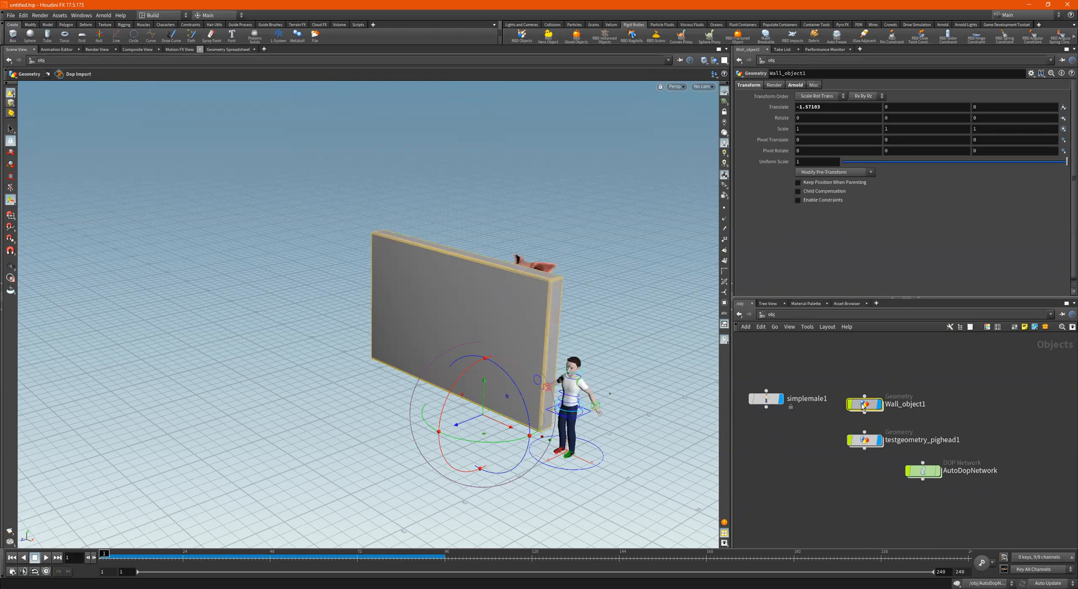
double_click(863, 406)
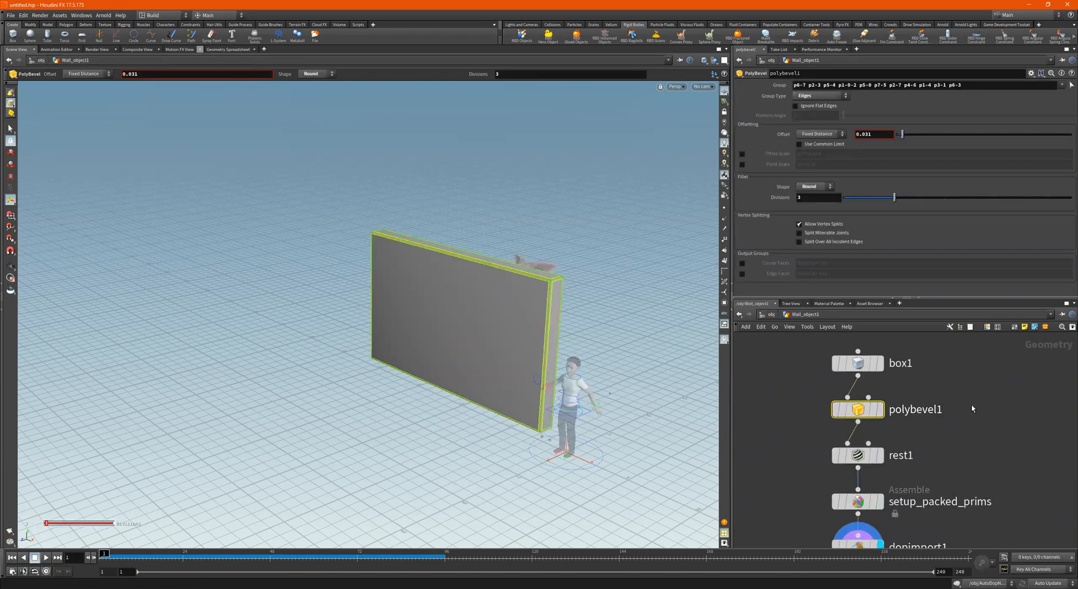
scroll(880, 430, "down", 3)
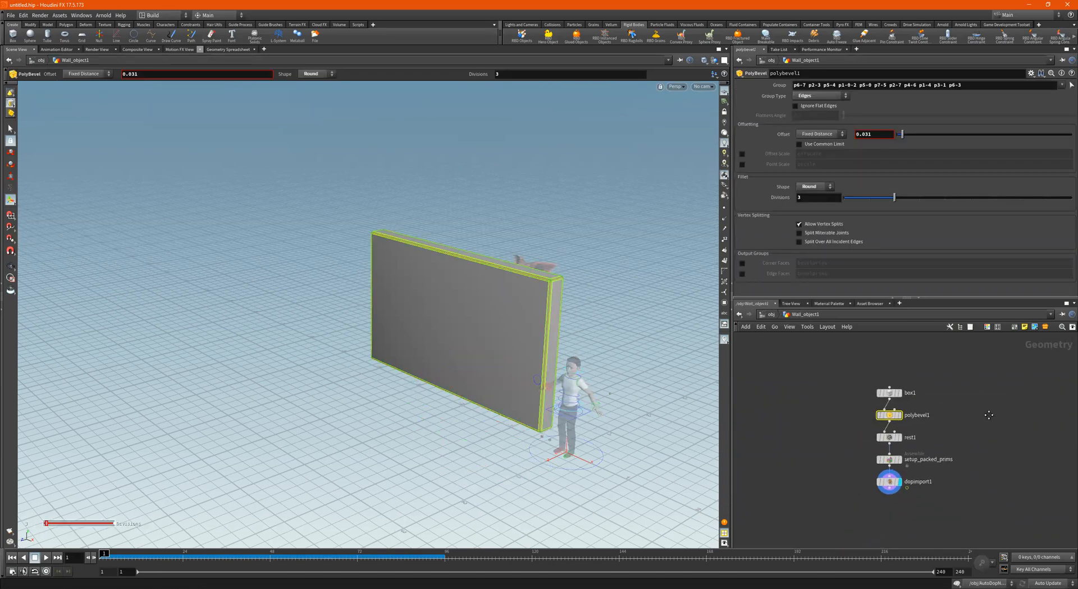
left_click_drag(880, 428, 809, 418)
scroll(905, 436, "up", 4)
- Examine the parameters of the rest1, setup_packed_prims and dopimport1 nodes in the wall's network
left_click(888, 466)
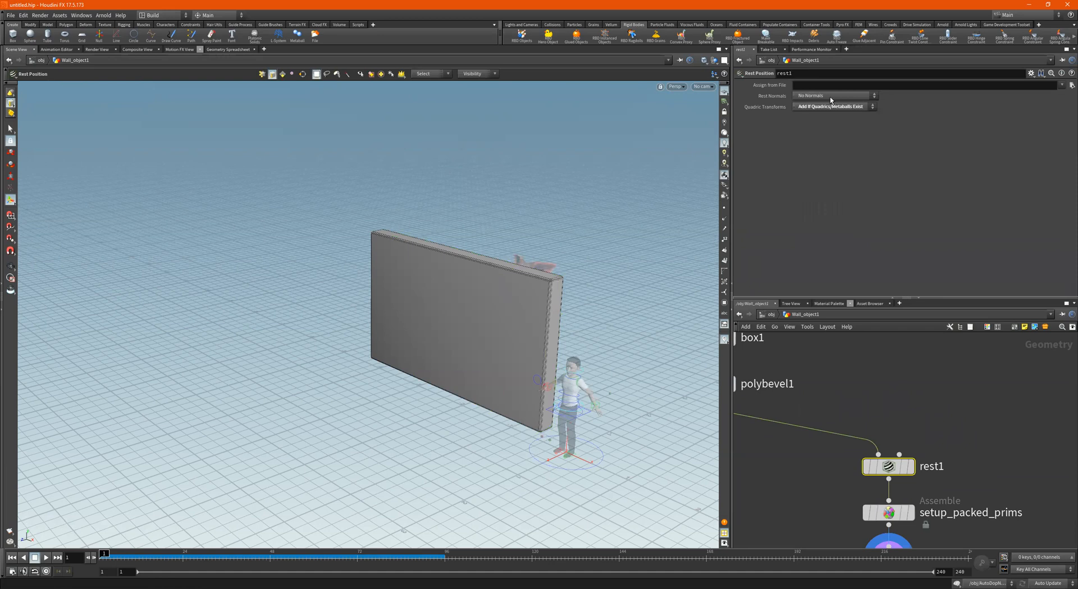
mouse_move(885, 469)
middle_click_drag(885, 470, 894, 427)
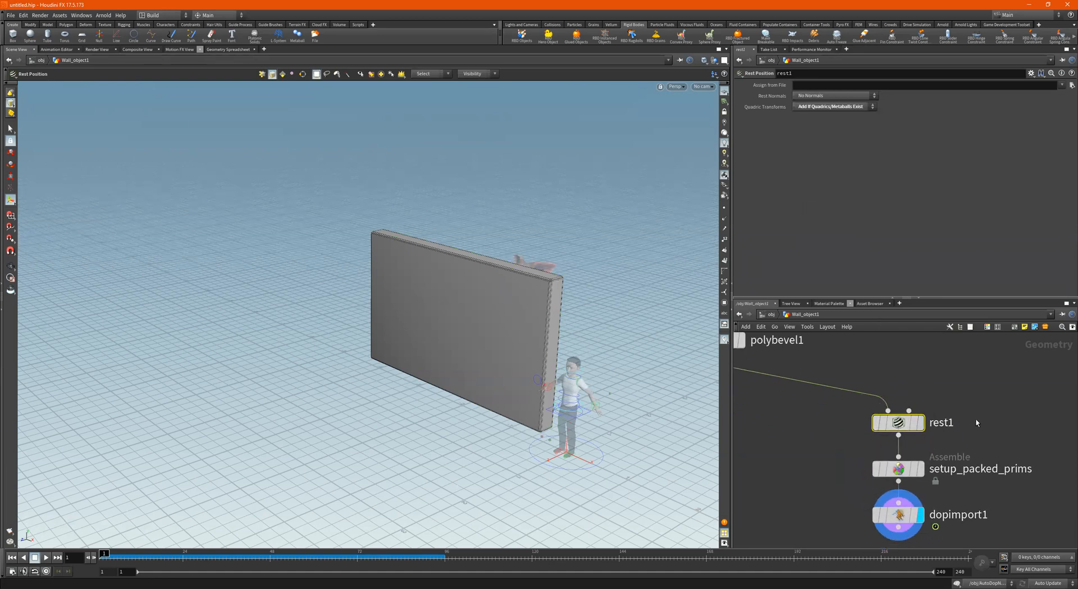
middle_click_drag(975, 419, 960, 435)
middle_click_drag(924, 478, 925, 444)
left_click_drag(805, 440, 982, 459)
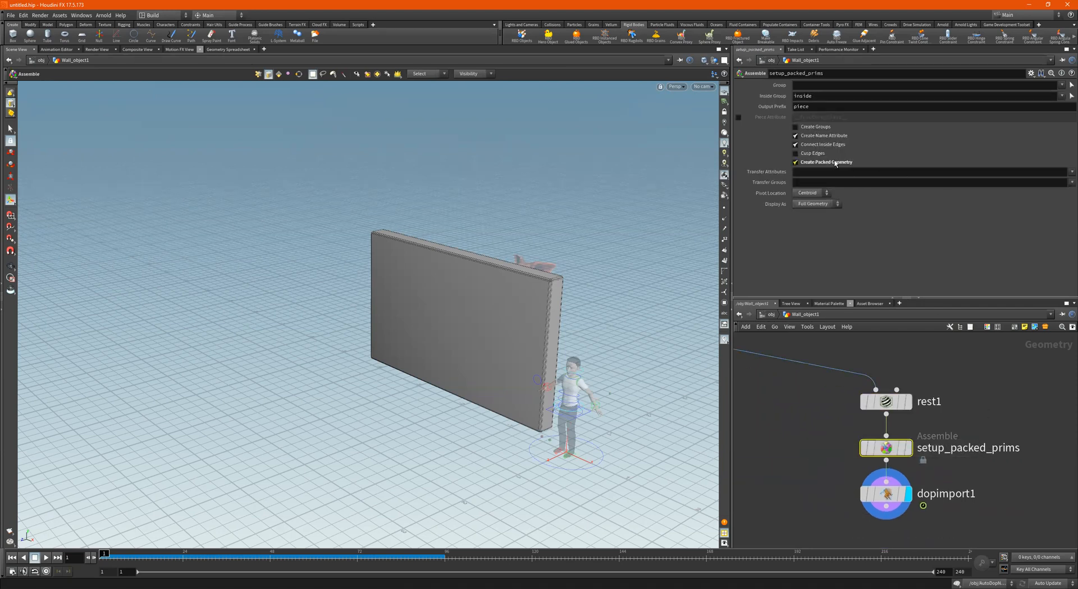
key("Escape")
left_click_drag(540, 265, 609, 259)
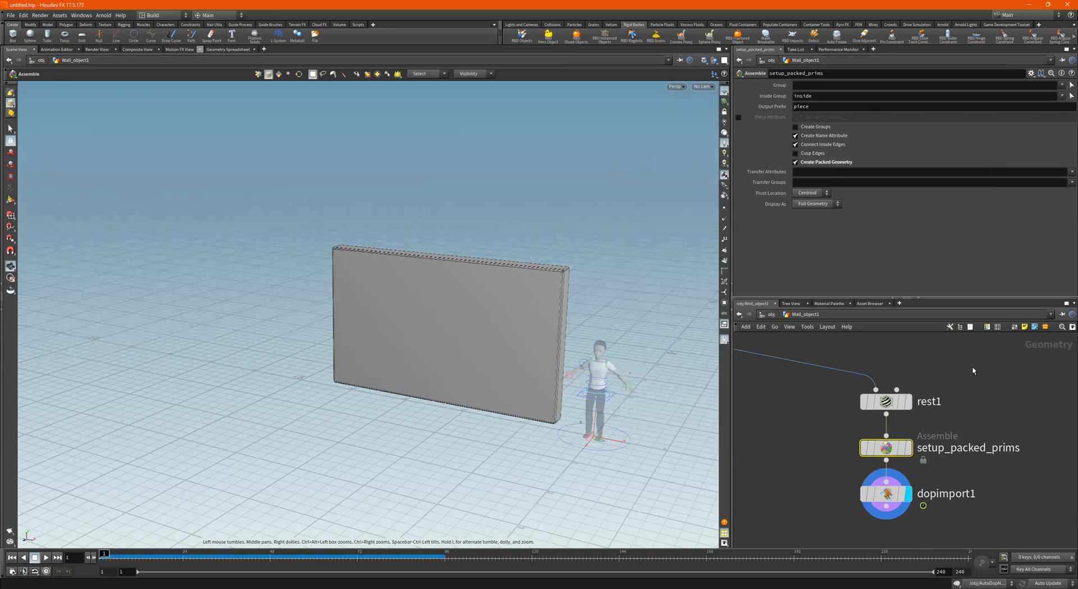
left_click_drag(596, 267, 538, 267, "alt")
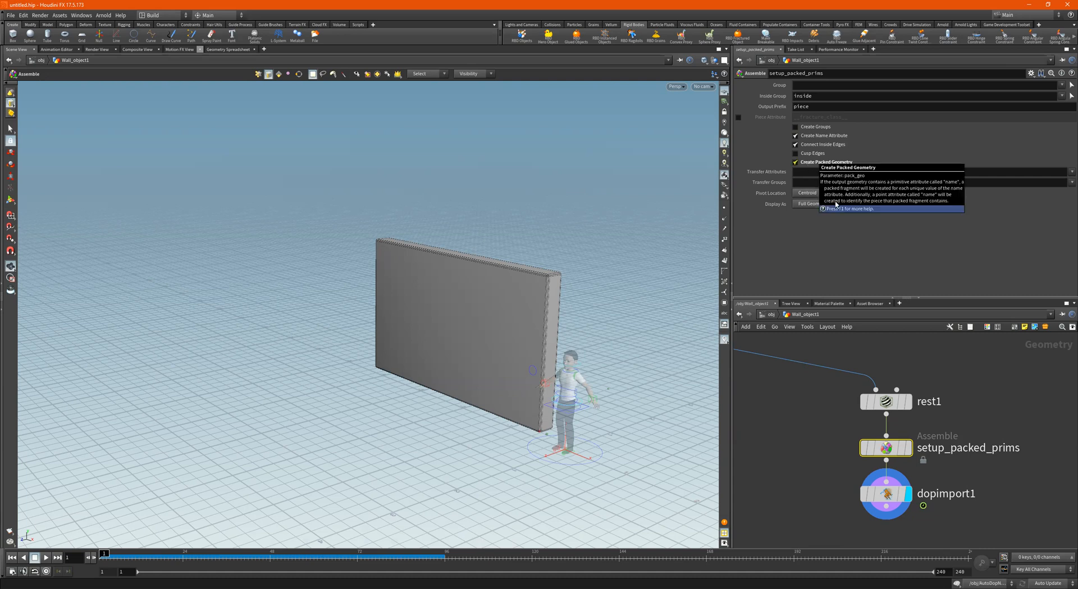
middle_click_drag(817, 491, 806, 447)
left_click_drag(806, 446, 888, 475)
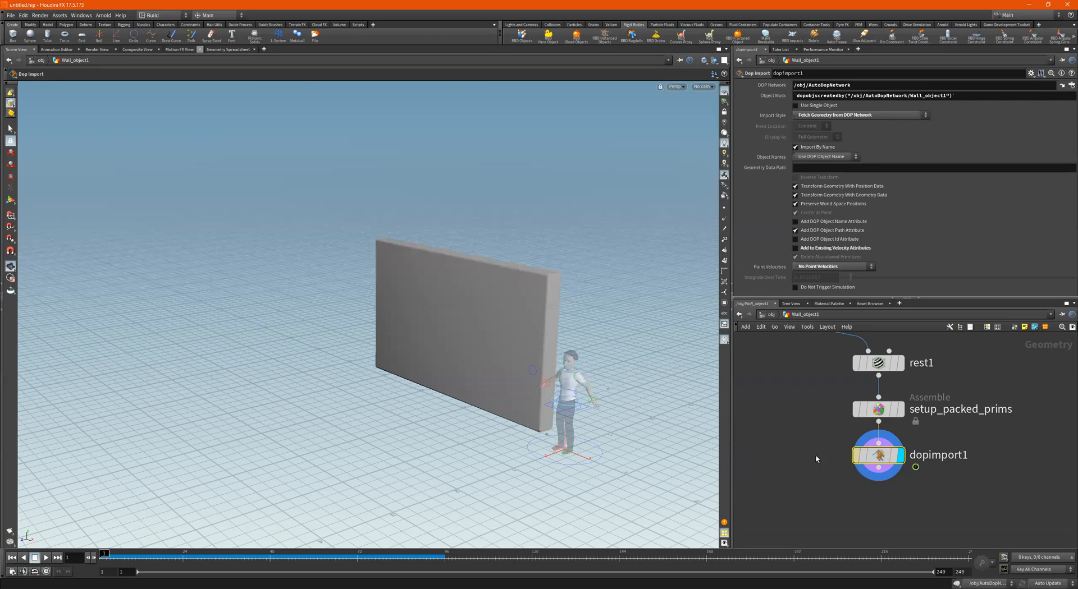
mouse_move(884, 460)
- Return to the object level and place the AutoDopNetwork node to the right of Wall_object1
left_click(770, 315)
mouse_move(923, 476)
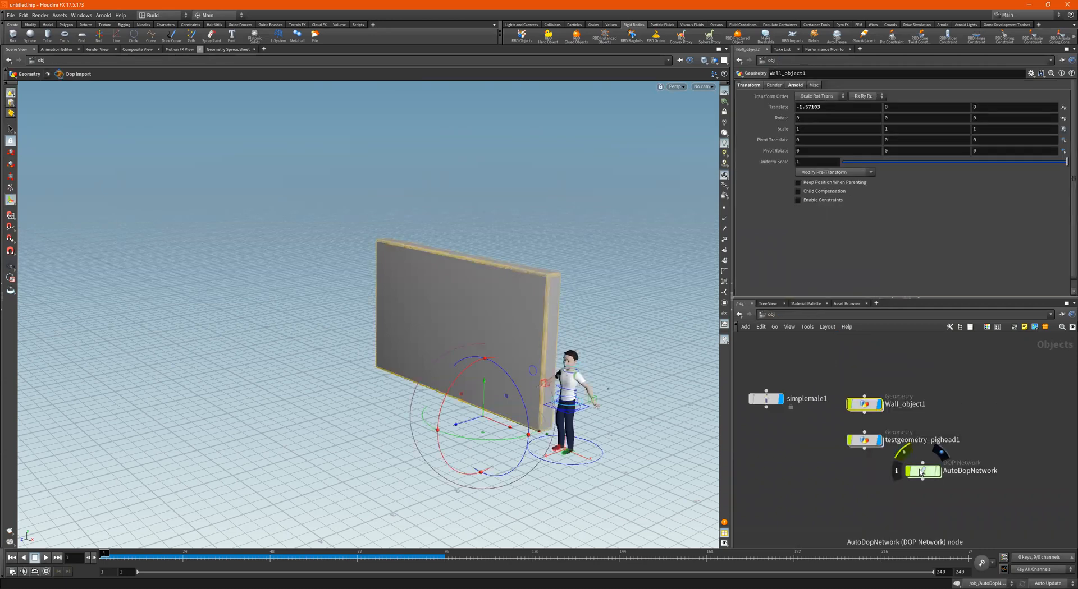
left_click_drag(922, 476, 1008, 410)
middle_click_drag(1009, 410, 930, 425)
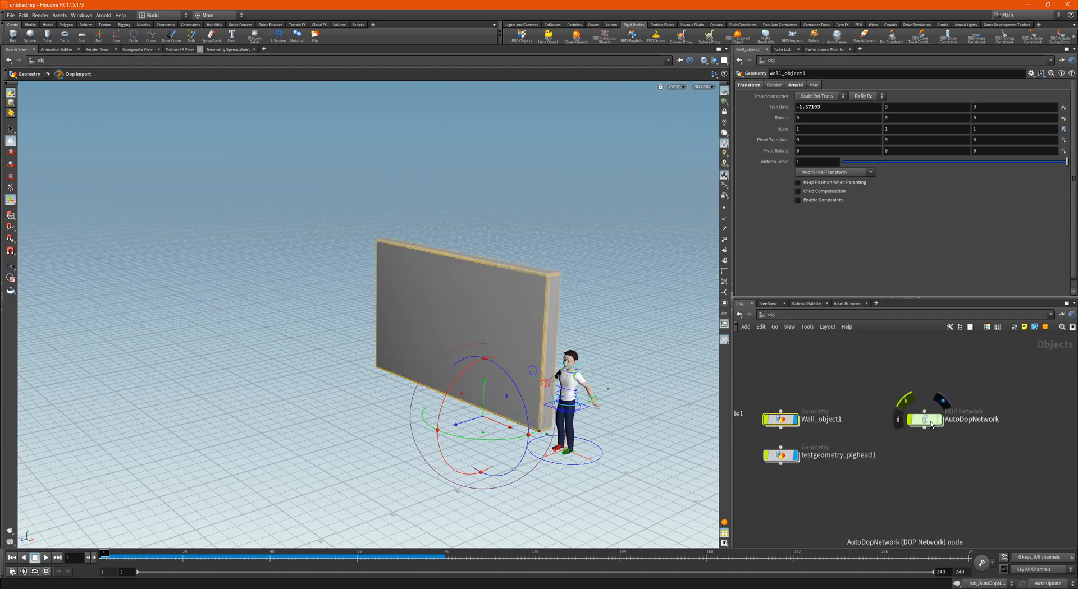
- Look through the other available network types, and select AutoDopNetwork to view its simulation parameters
left_click(780, 316)
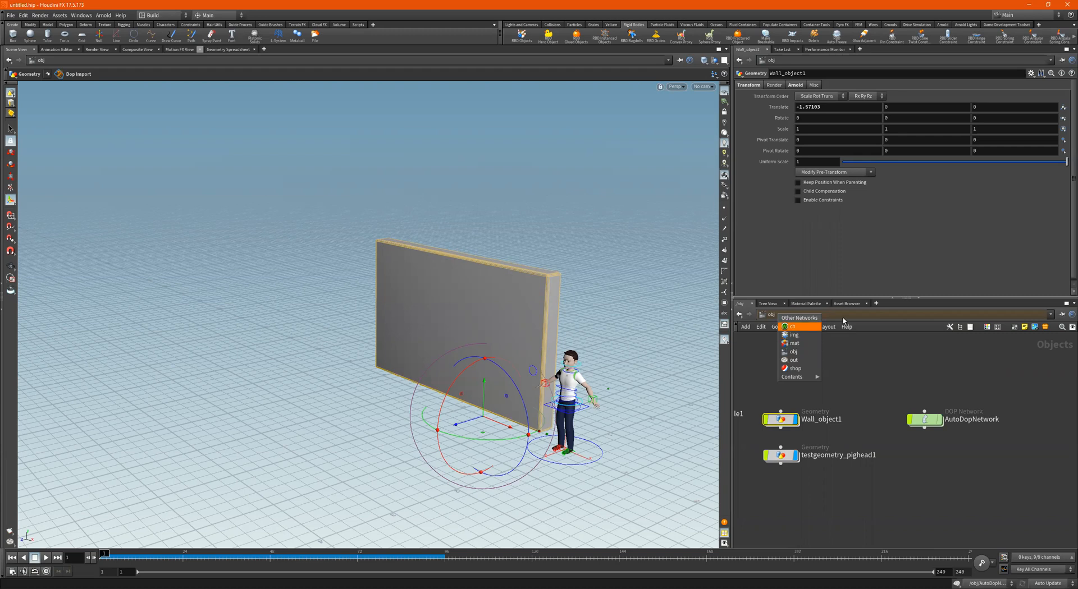
left_click(785, 321)
left_click(779, 312)
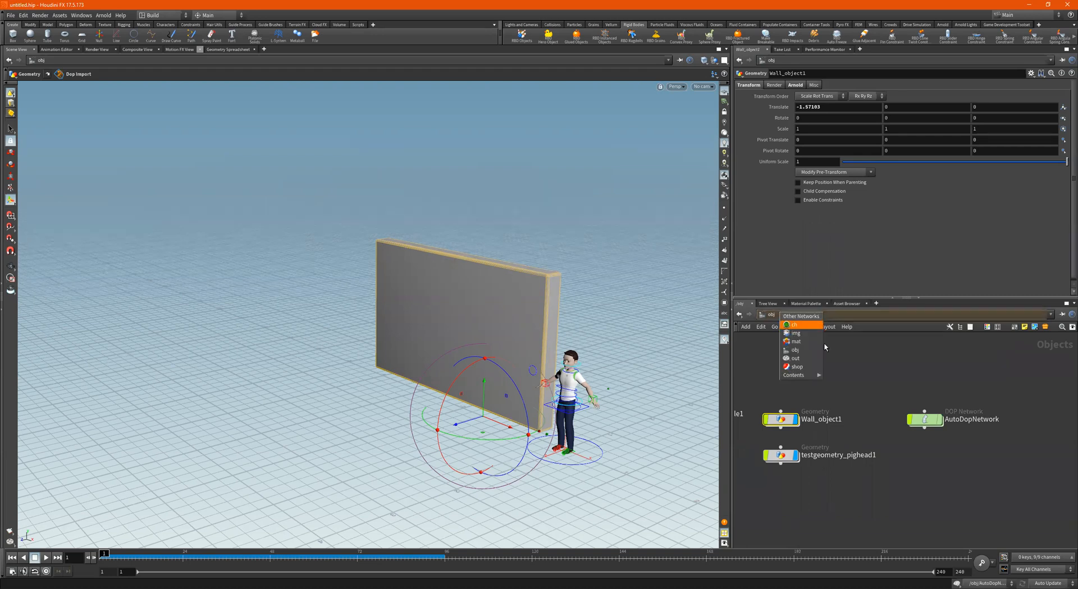
left_click(915, 417)
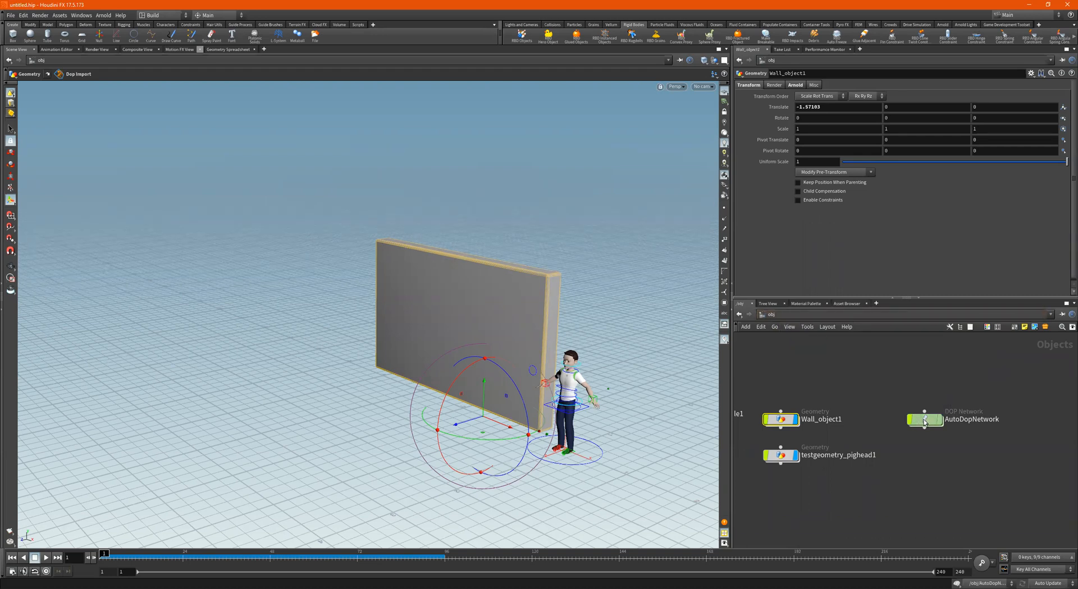
left_click(924, 422)
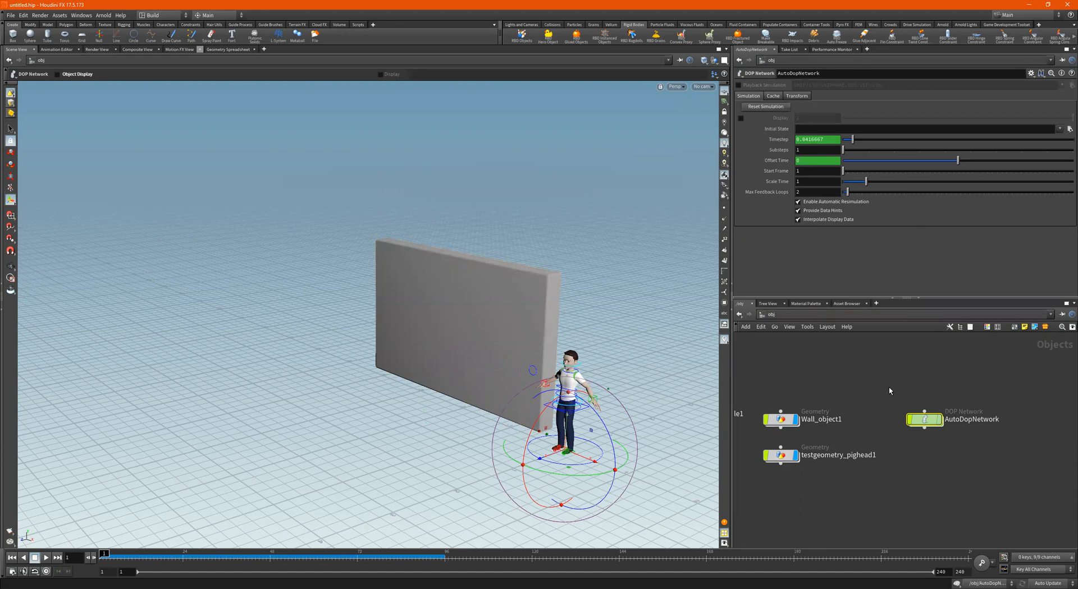
middle_click_drag(859, 439, 913, 435)
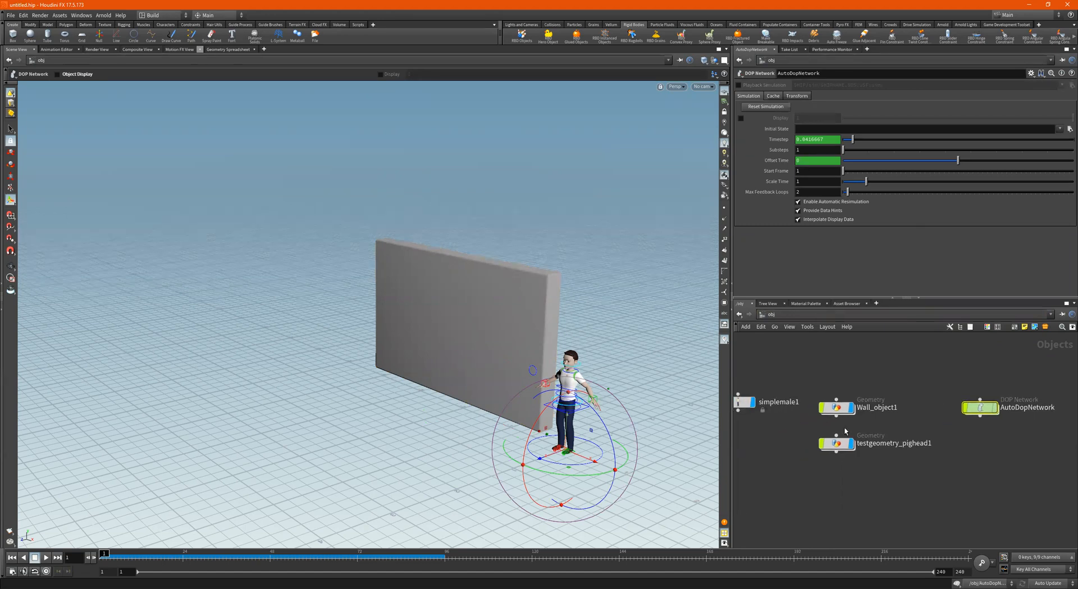
- Open Wall_object1's network again to examine polybevel1 and the node types available at geometry level
double_click(839, 408)
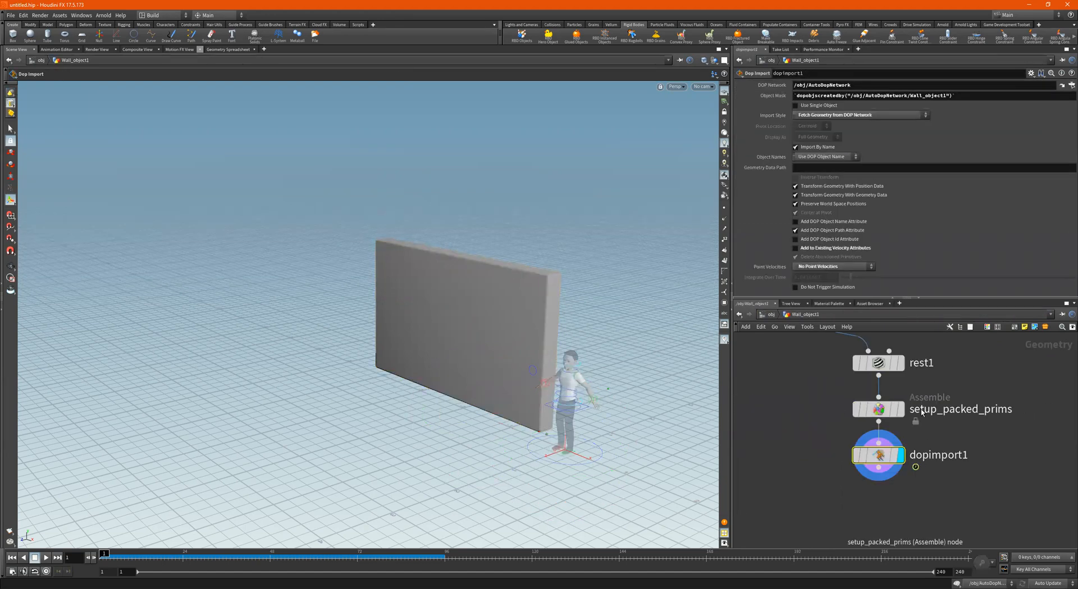
scroll(975, 396, "down", 2)
scroll(974, 396, "down", 2)
middle_click_drag(975, 397, 993, 448)
scroll(833, 388, "up", 2)
left_click(869, 390)
middle_click_drag(956, 397, 921, 410)
key("Tab")
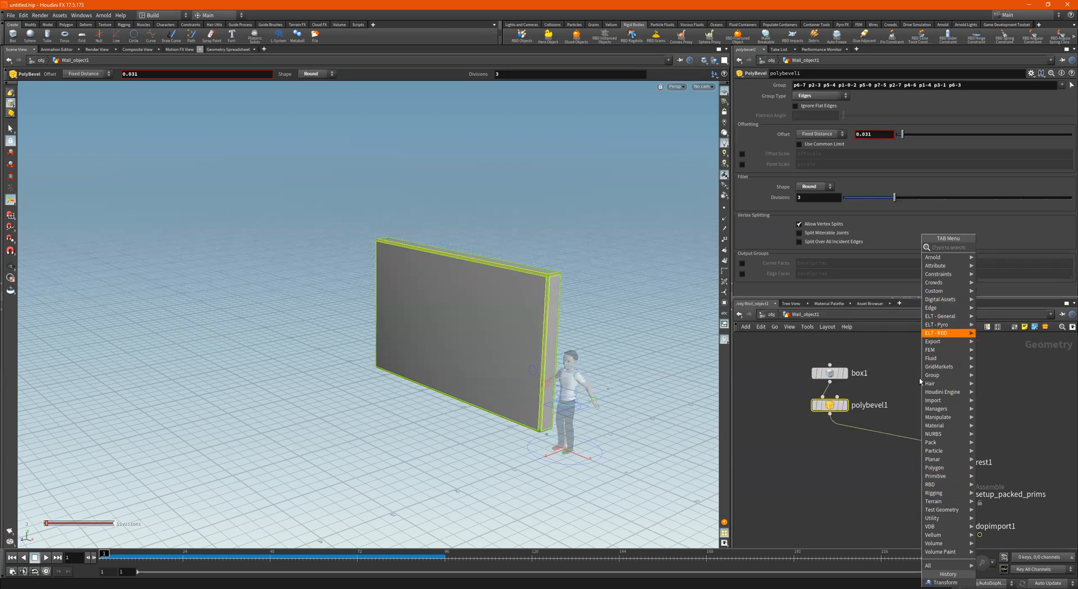
left_click(903, 403)
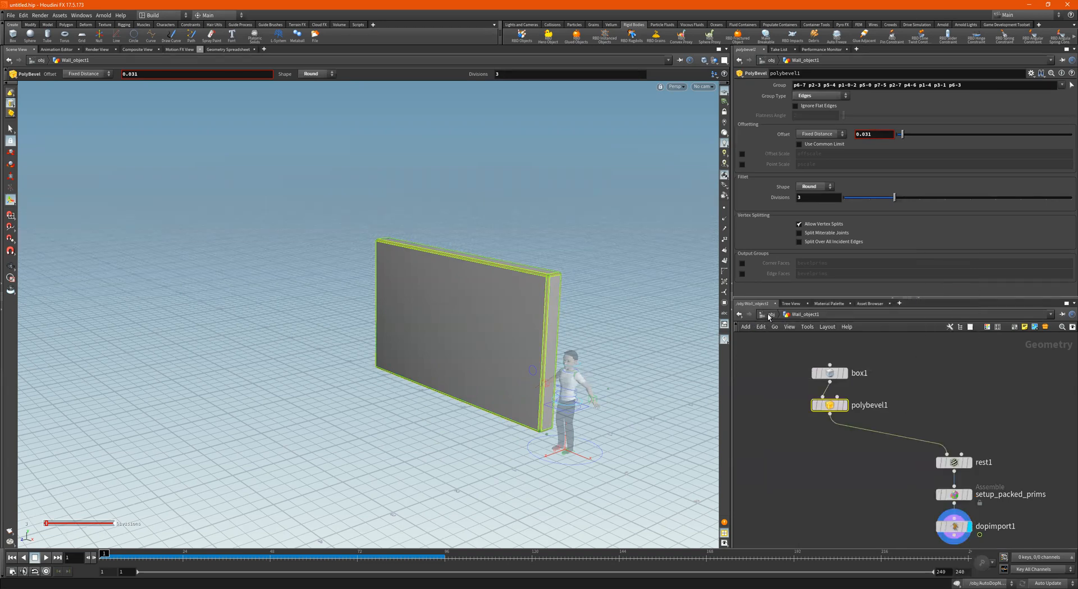
- Go back to the object level and open the AutoDopNetwork's dynamics network
left_click(768, 316)
scroll(954, 418, "up", 3)
left_click_drag(942, 424, 951, 424)
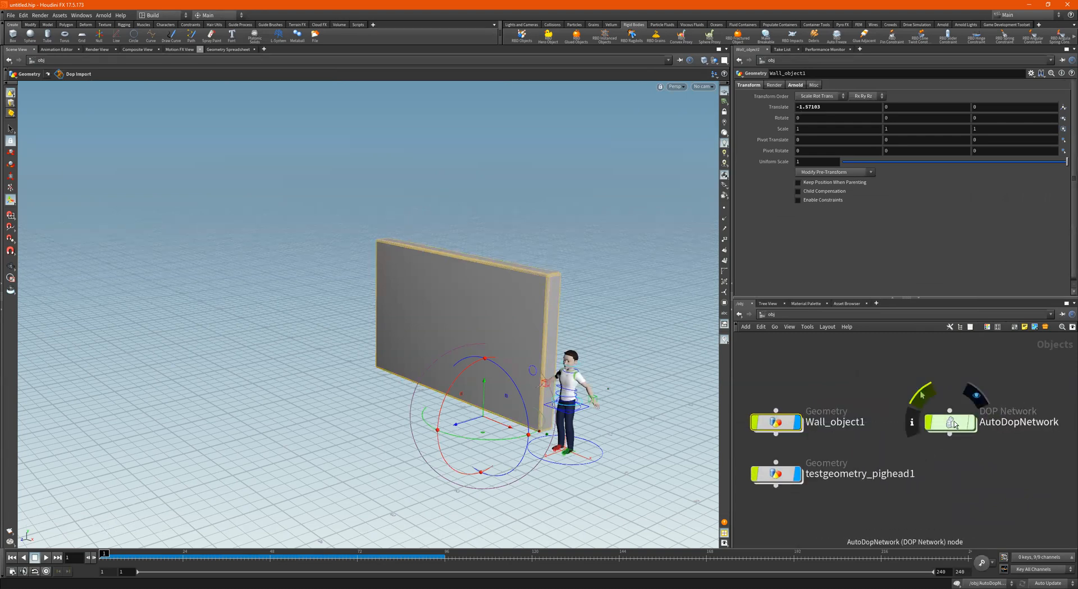
left_click(954, 423)
right_click_drag(619, 347, 171, 516, "alt")
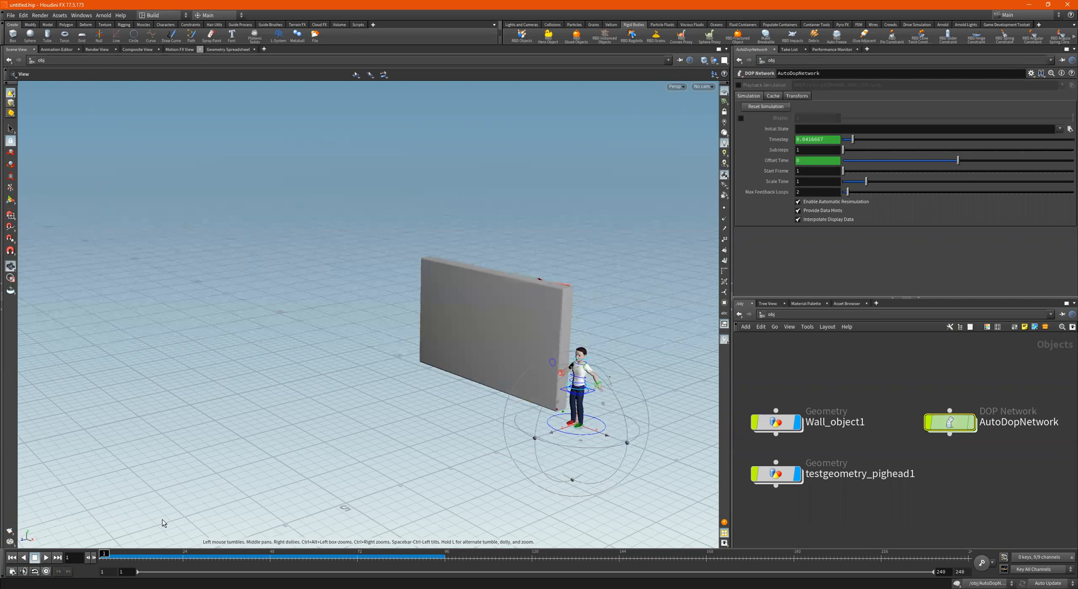
left_click_drag(126, 554, 71, 557)
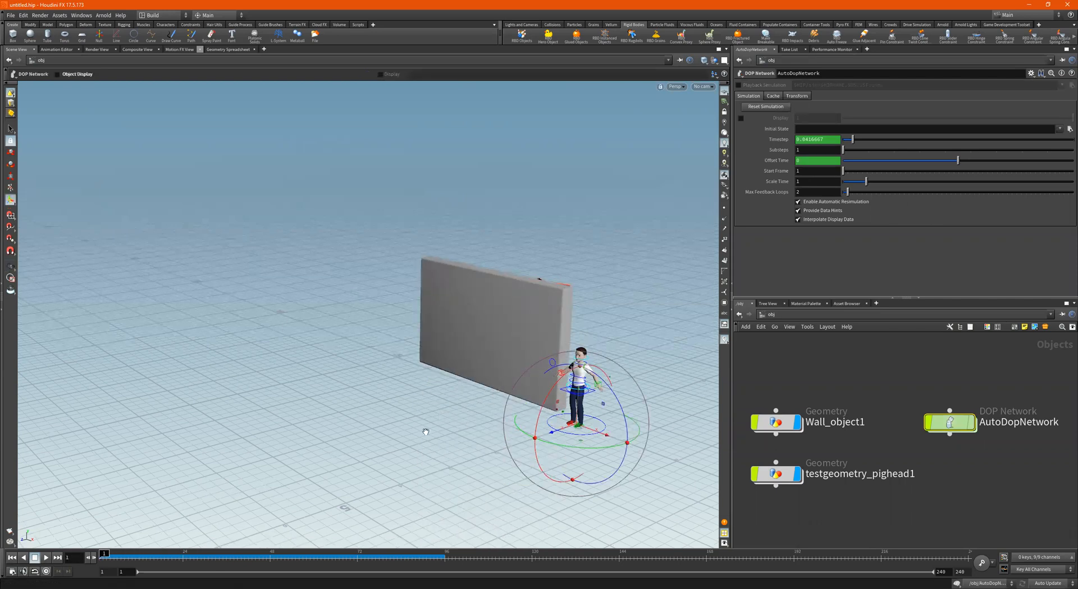
middle_click_drag(449, 372, 402, 371, "alt")
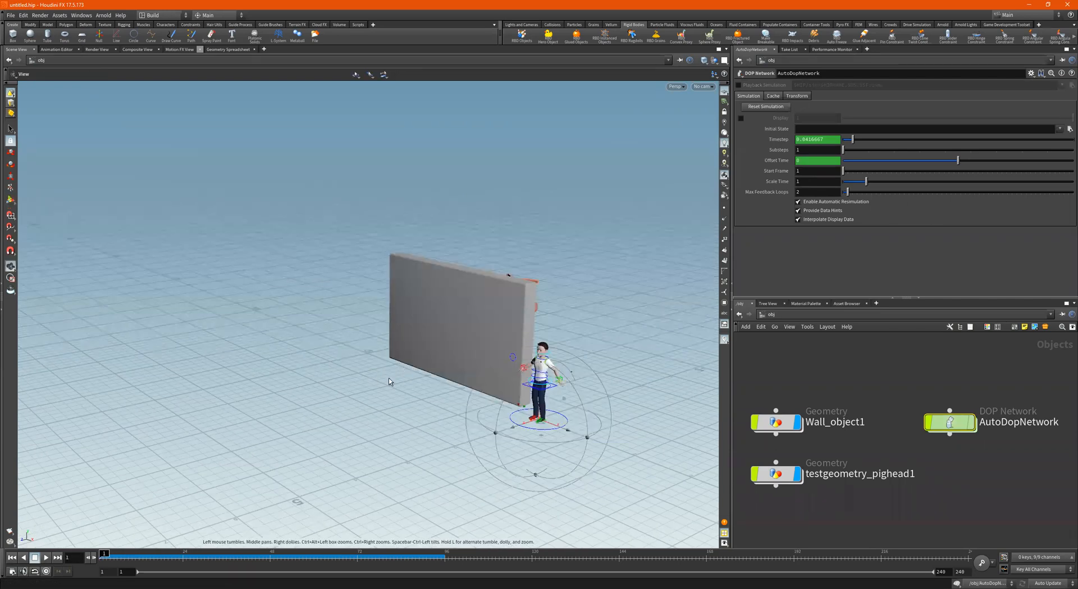
double_click(954, 425)
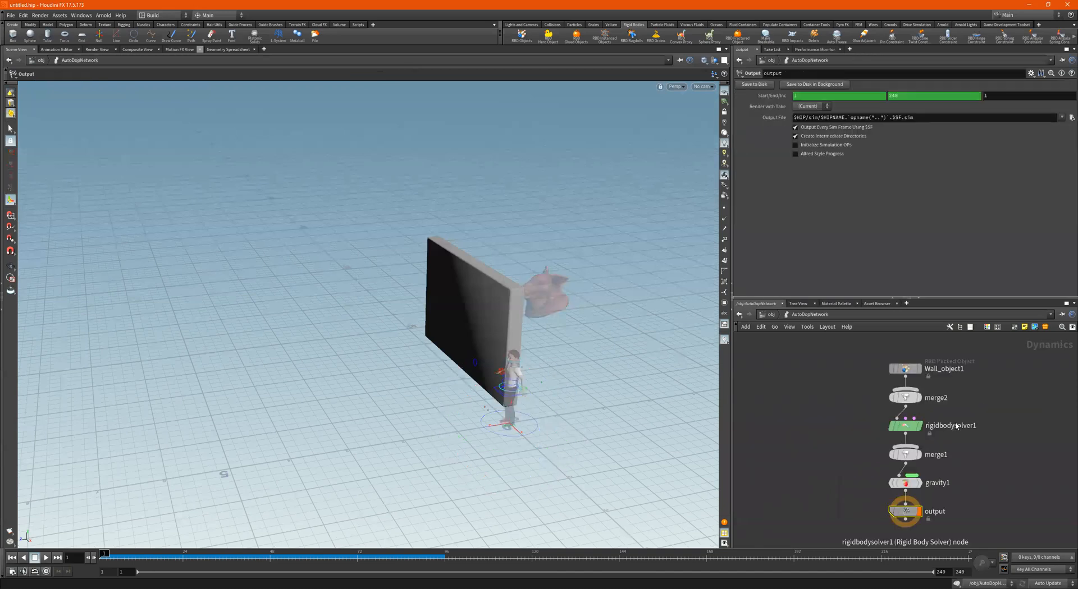
- Move the Wall_object1 and merge2 nodes together up and left, away from rigidbodysolver1
left_click_drag(1018, 371, 865, 433)
left_click_drag(929, 426, 799, 391)
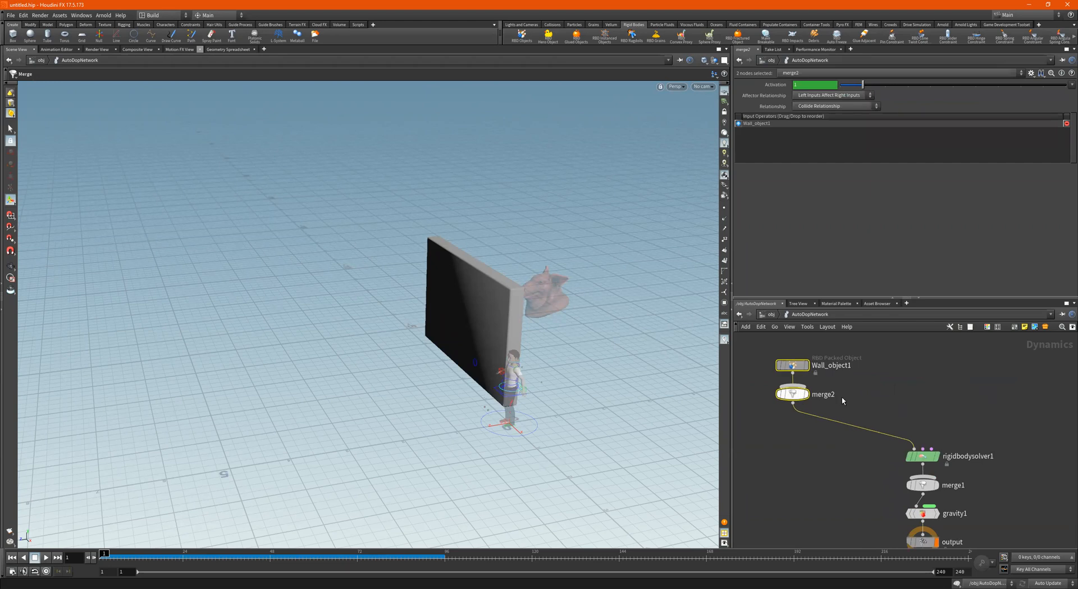
left_click(950, 408)
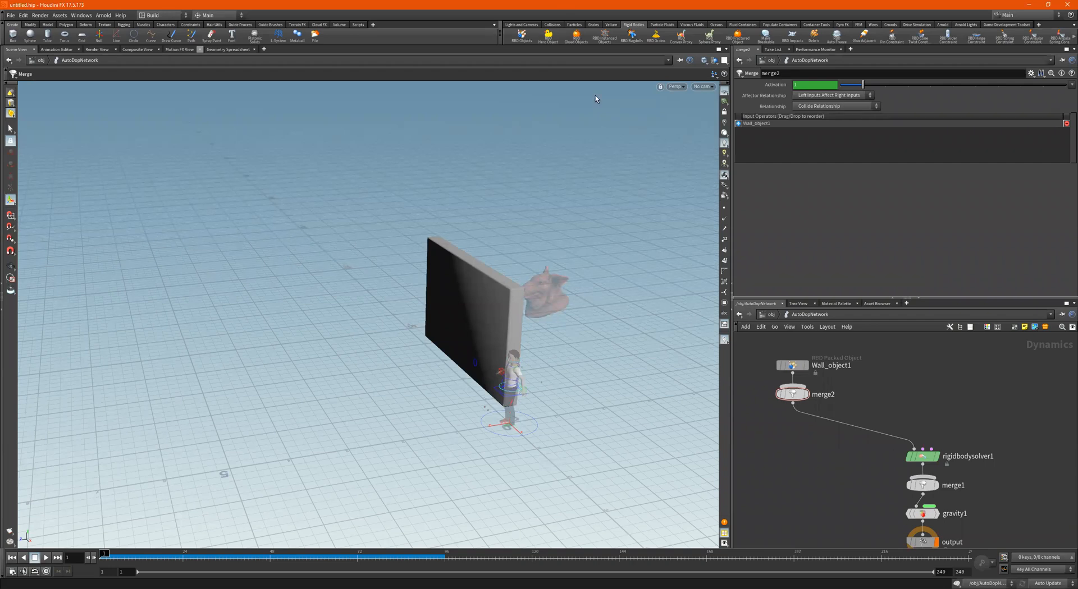
- Show the Wall_object1 RBD Packed Object's parameters and widen the parameter and network area
middle_click_drag(850, 357, 867, 382)
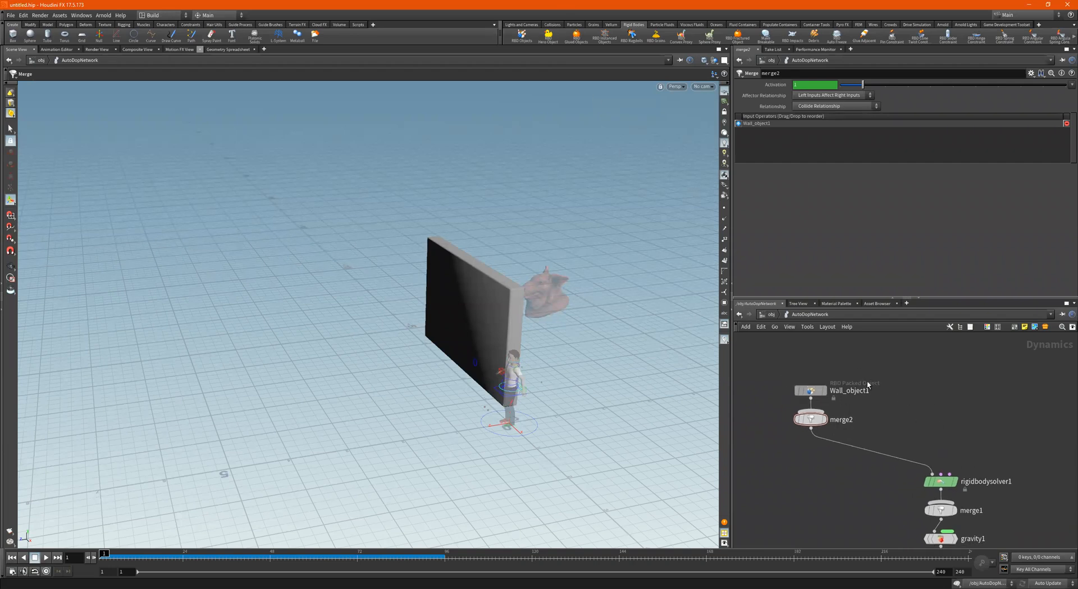
left_click(815, 387)
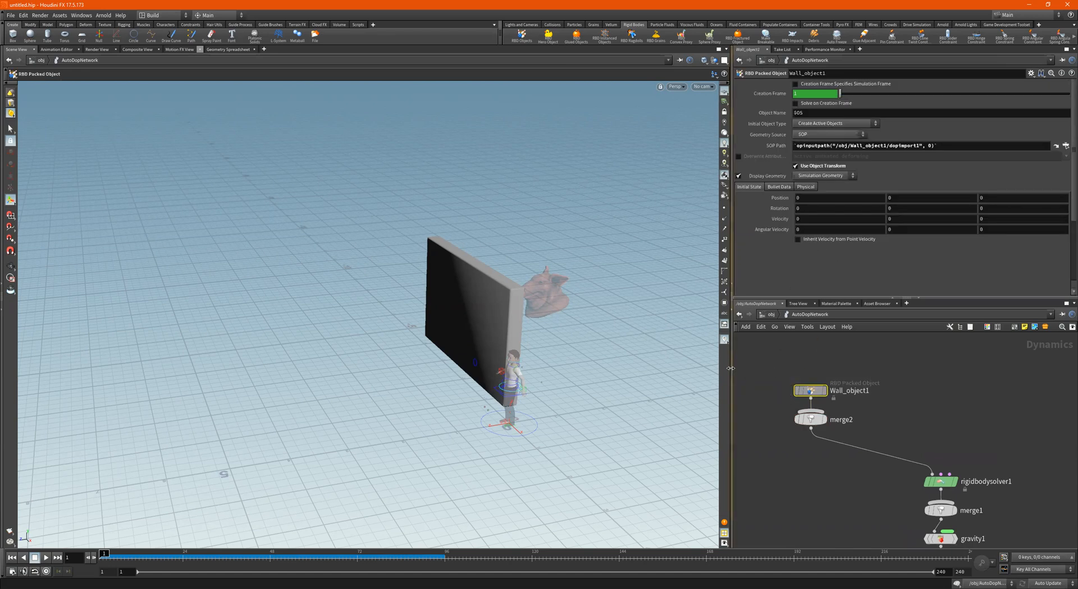
left_click_drag(732, 367, 647, 366)
left_click_drag(827, 362, 750, 399)
scroll(910, 433, "down", 3)
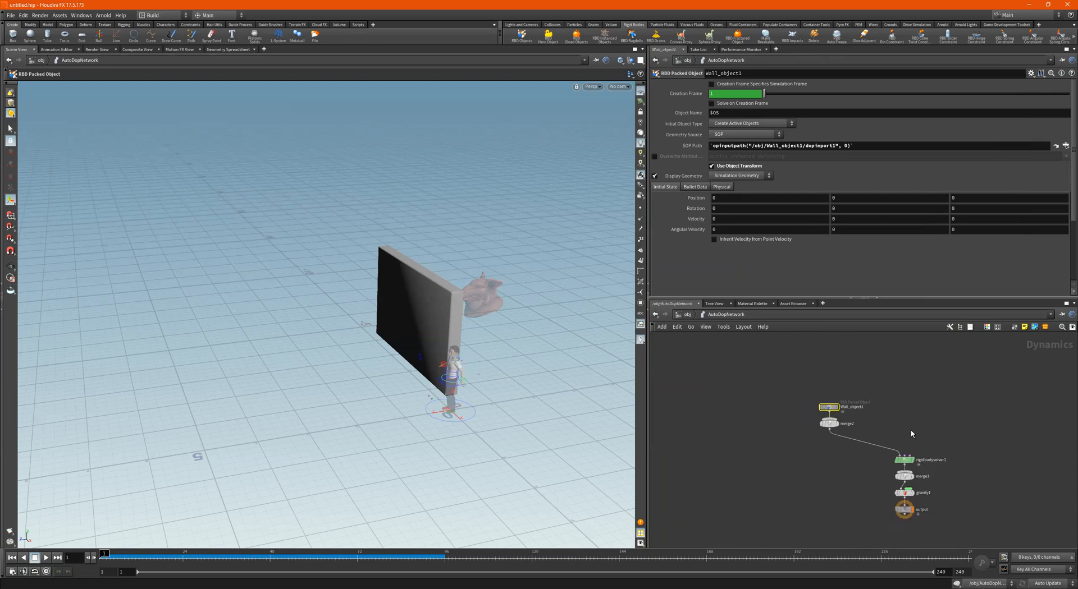
- Open the operator chooser for the Wall_object1 RBD Packed Object's SOP Path and inspect the contents of setup_packed_prims
scroll(842, 420, "up", 3)
mouse_move(831, 399)
key("Escape")
left_click_drag(413, 295, 531, 311)
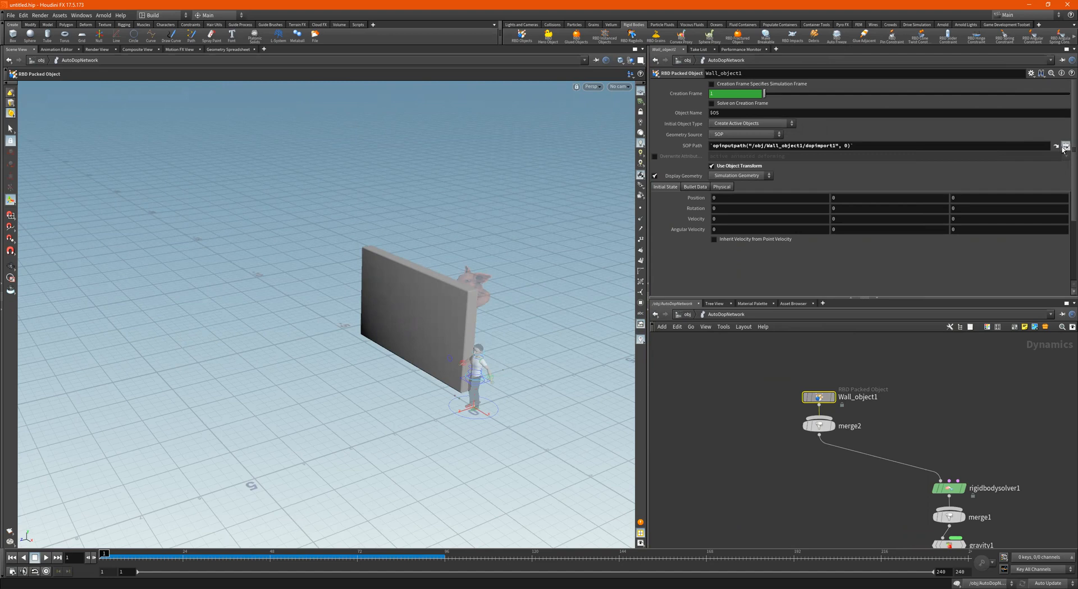
left_click(1065, 147)
left_click(990, 150)
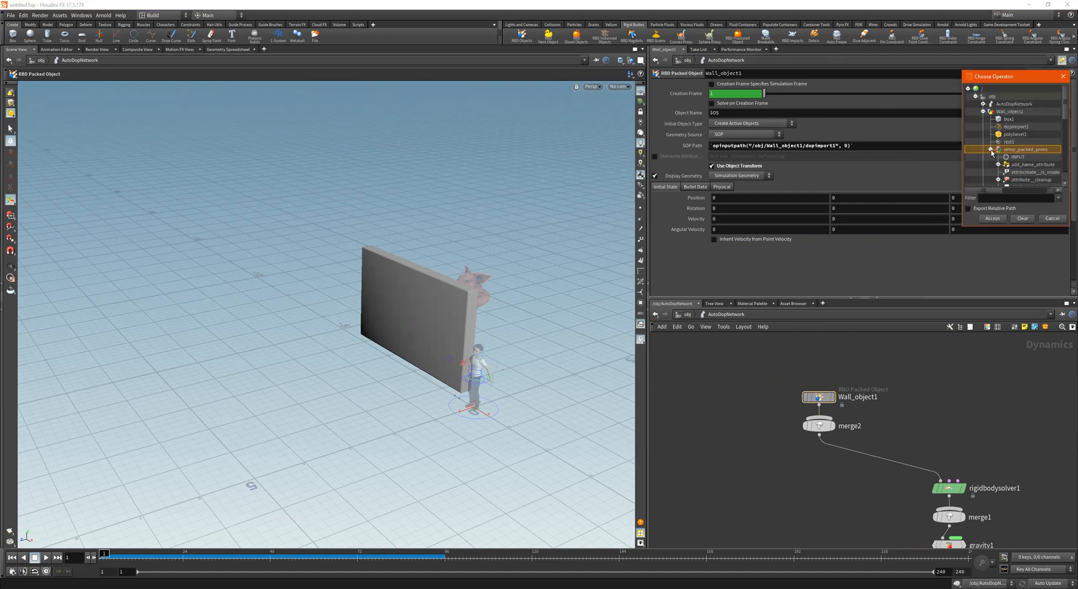
scroll(1029, 172, "down", 2)
scroll(1016, 155, "up", 2)
left_click(990, 150)
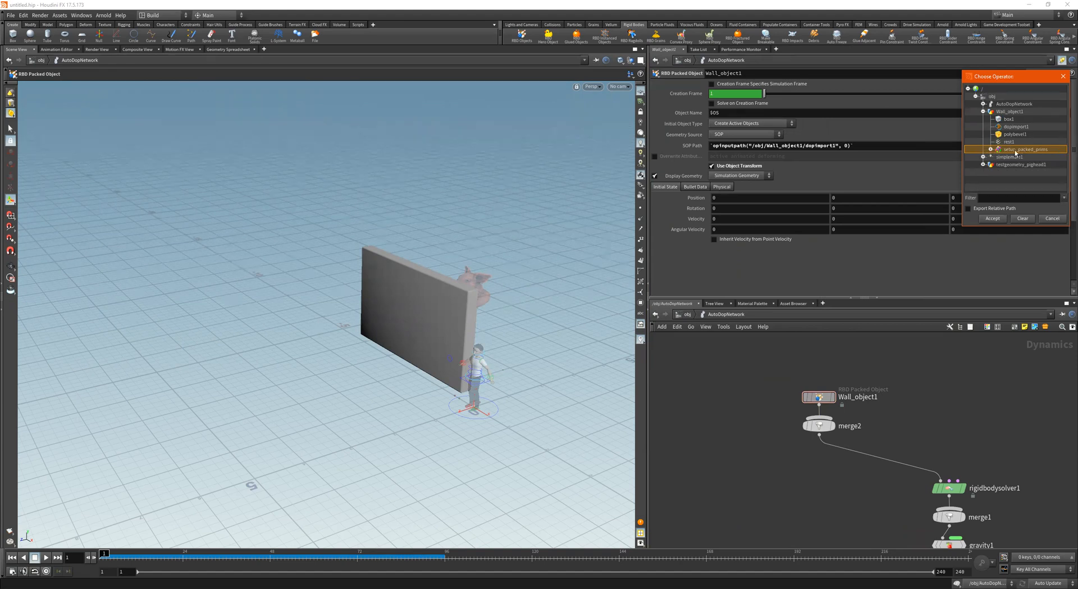
- Return to the object level and open the Wall_object1 geometry network
left_click(687, 314)
scroll(507, 298, "down", 2)
left_click_drag(501, 285, 453, 300, "alt")
left_click(740, 425)
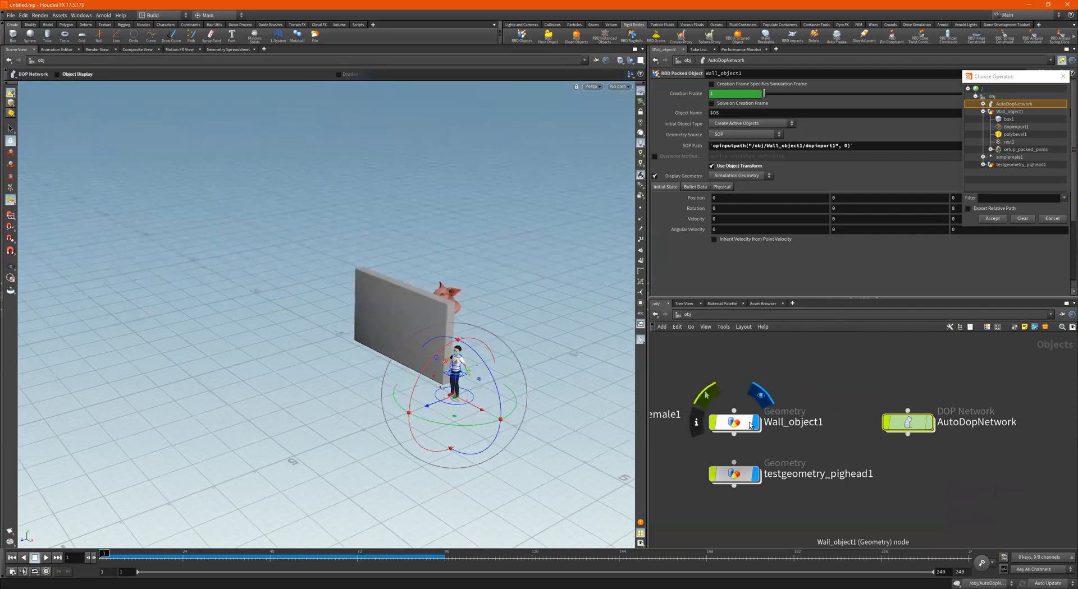
scroll(742, 428, "down", 1)
double_click(741, 426)
- Select dopimport1 to inspect it, and set the display flag on setup_packed_prims
scroll(935, 452, "down", 1)
scroll(934, 498, "up", 2)
middle_click_drag(851, 515, 761, 475)
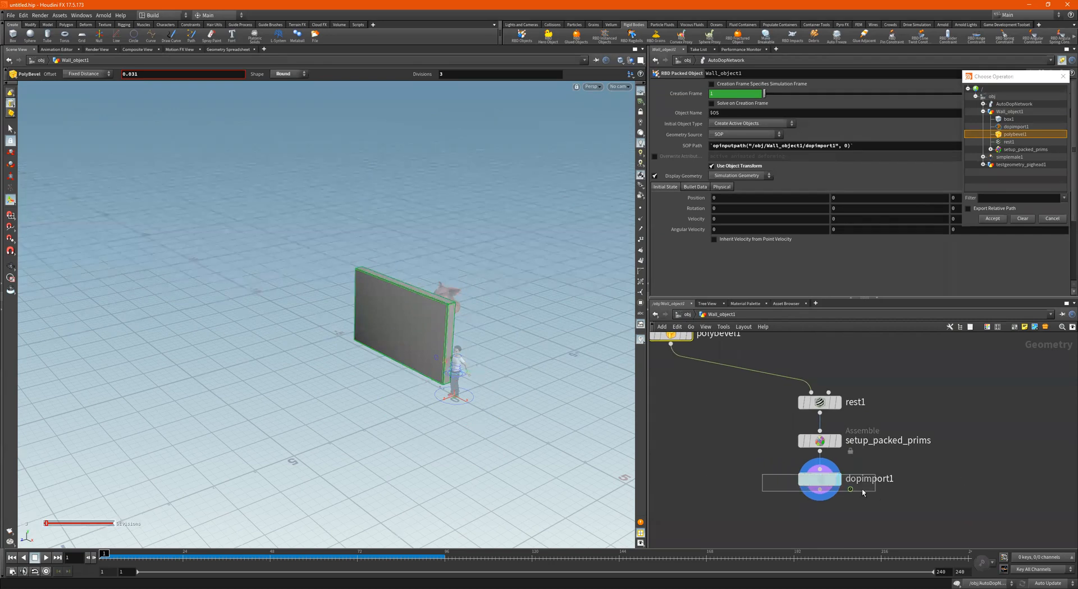
left_click(816, 480)
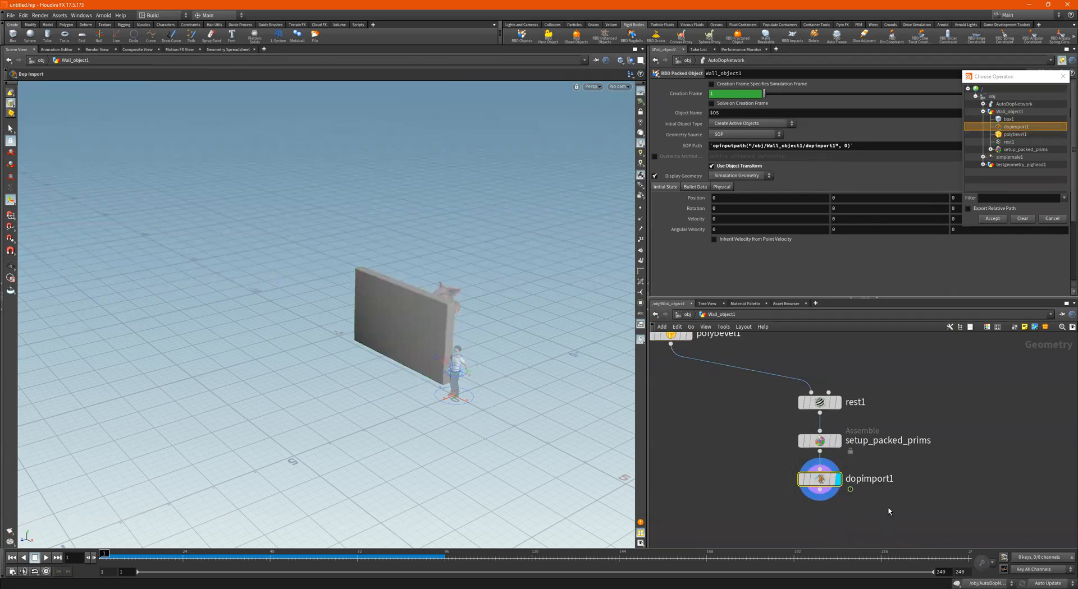
left_click(827, 442)
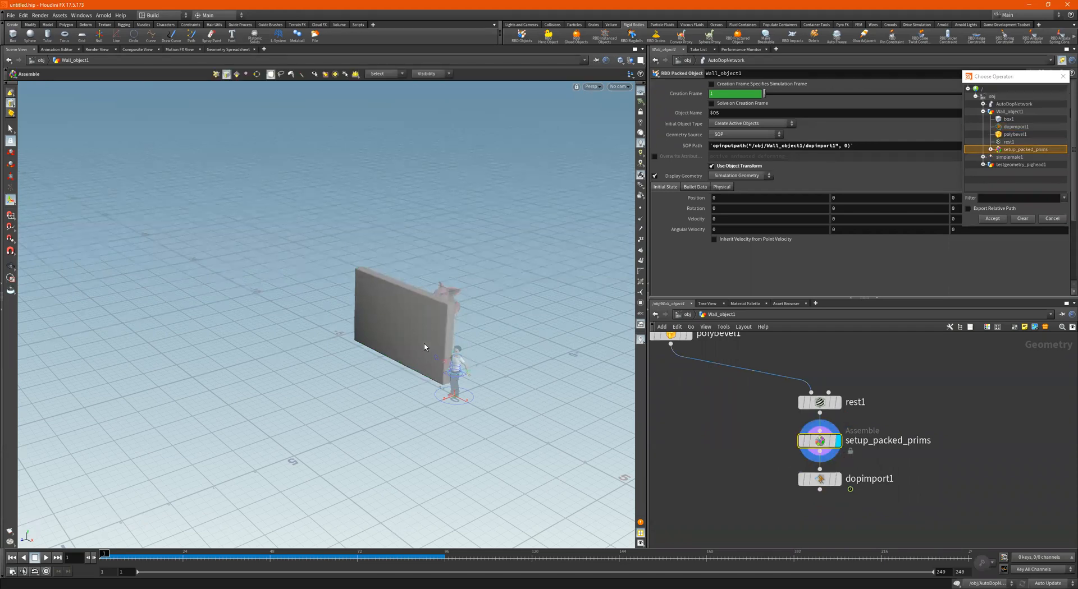
- Return to the object level, open the AutoDopNetwork and select rigidbodysolver1
left_click(686, 314)
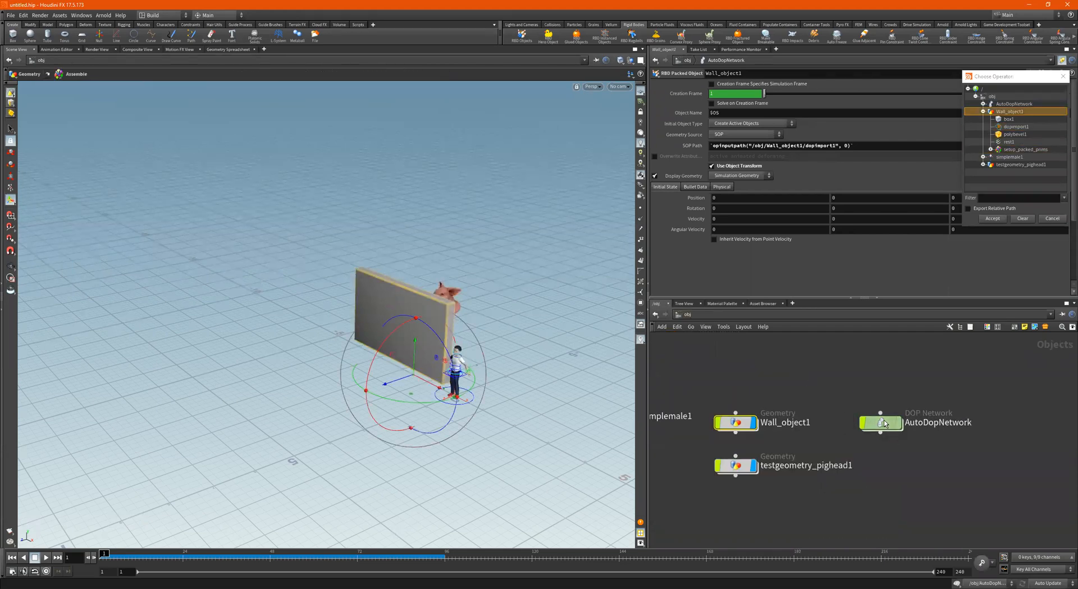
double_click(886, 425)
left_click_drag(809, 396, 808, 399)
middle_click_drag(958, 465, 892, 429)
left_click_drag(906, 427, 853, 462)
middle_click_drag(951, 437, 865, 418)
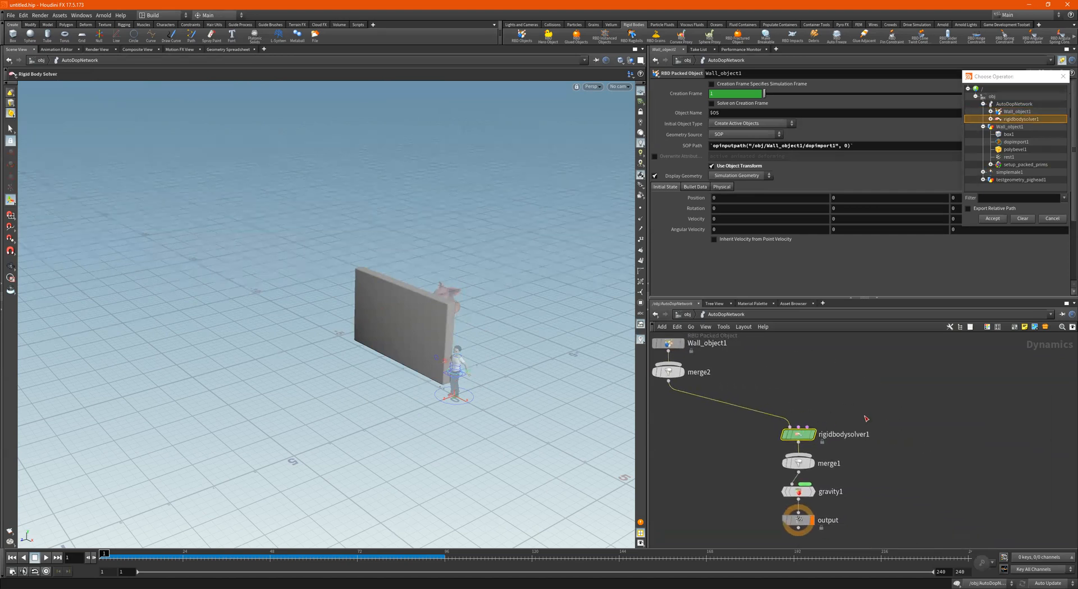
- Examine the dynamics node chain from rigidbodysolver1 through merge1 and gravity1 to output, along with the wall in the viewport
scroll(822, 419, "up", 3)
scroll(873, 394, "down", 6)
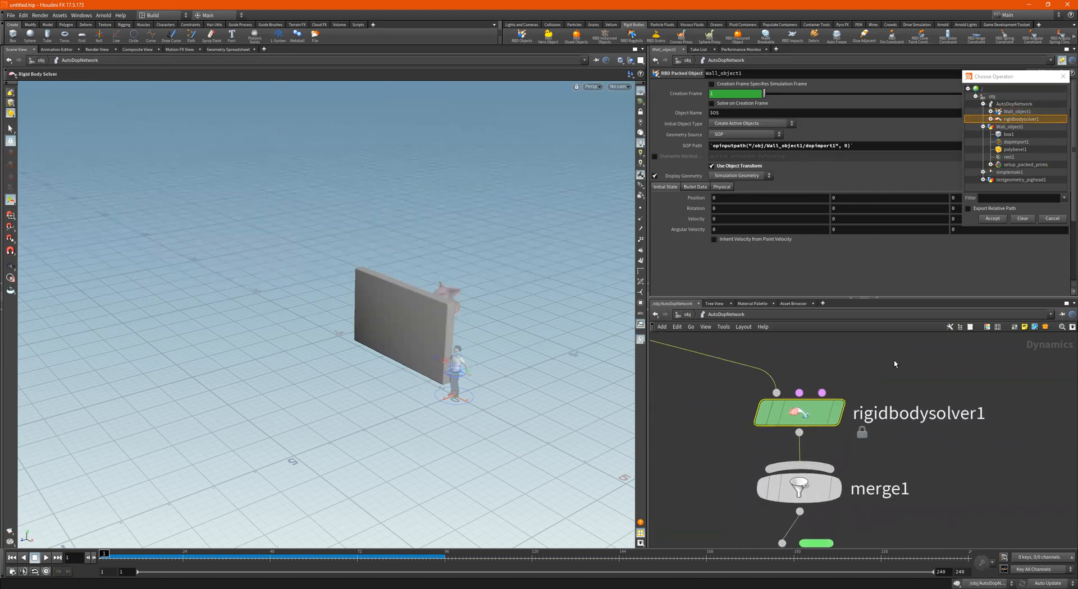
key("h")
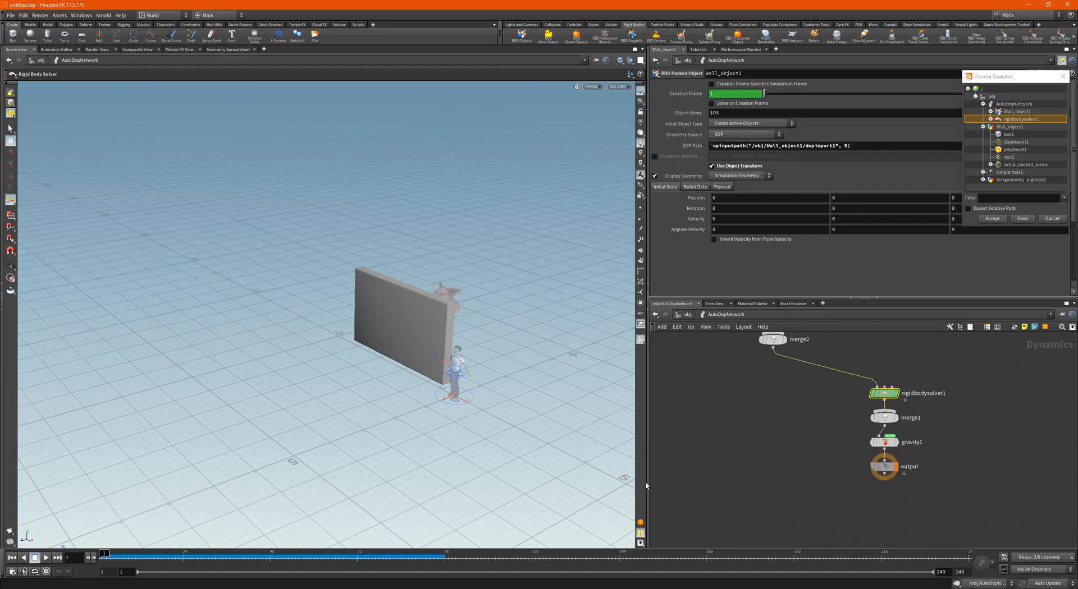
middle_click_drag(905, 419, 792, 445)
right_click_drag(438, 318, 489, 315, "alt")
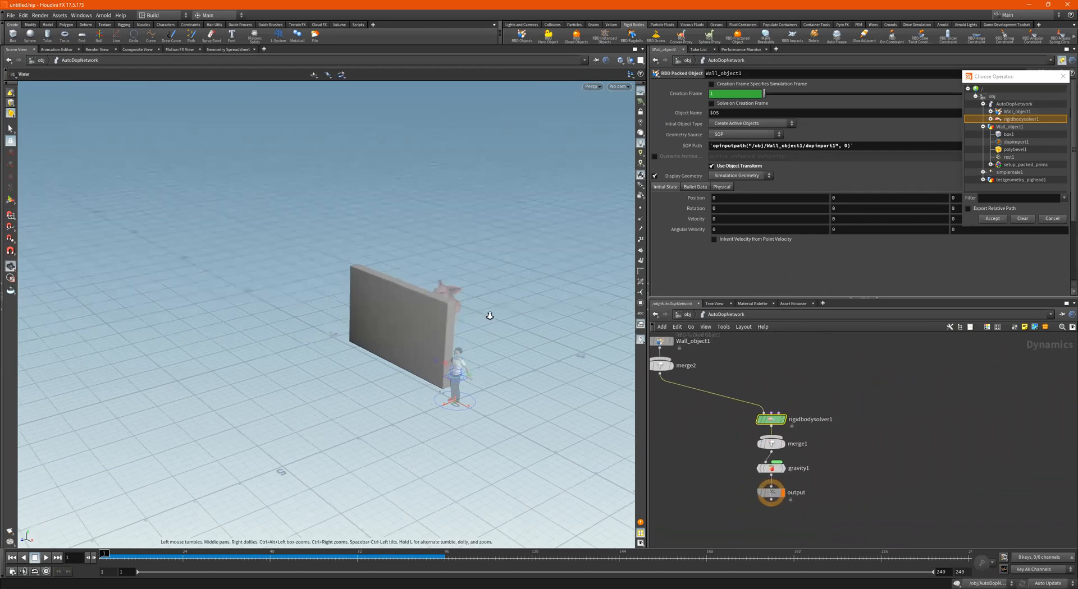
left_click_drag(491, 315, 490, 316, "alt")
left_click_drag(429, 337, 513, 239)
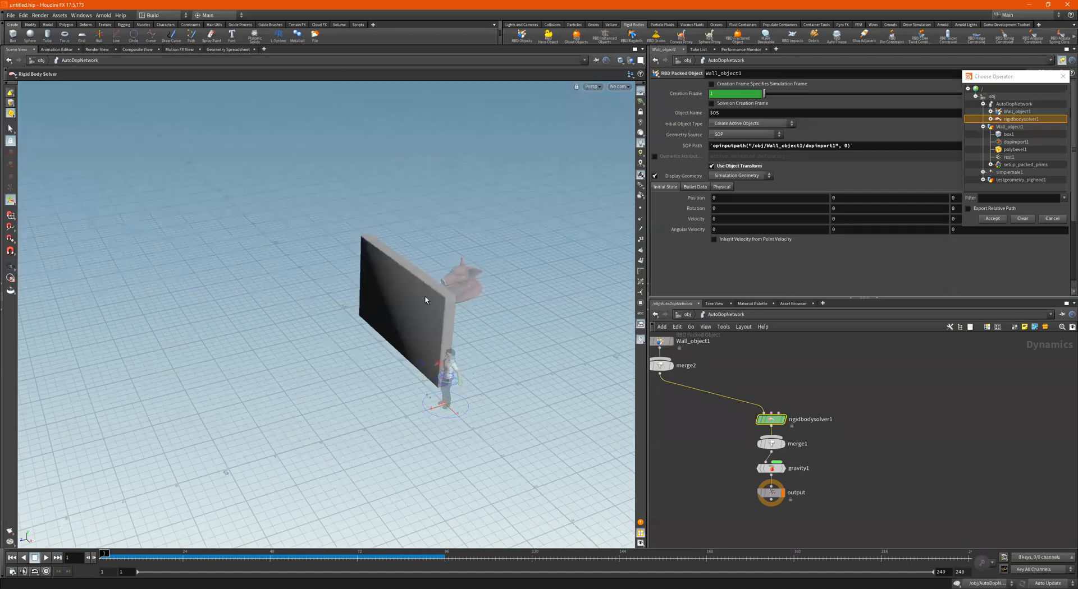
middle_click_drag(917, 435, 1011, 446)
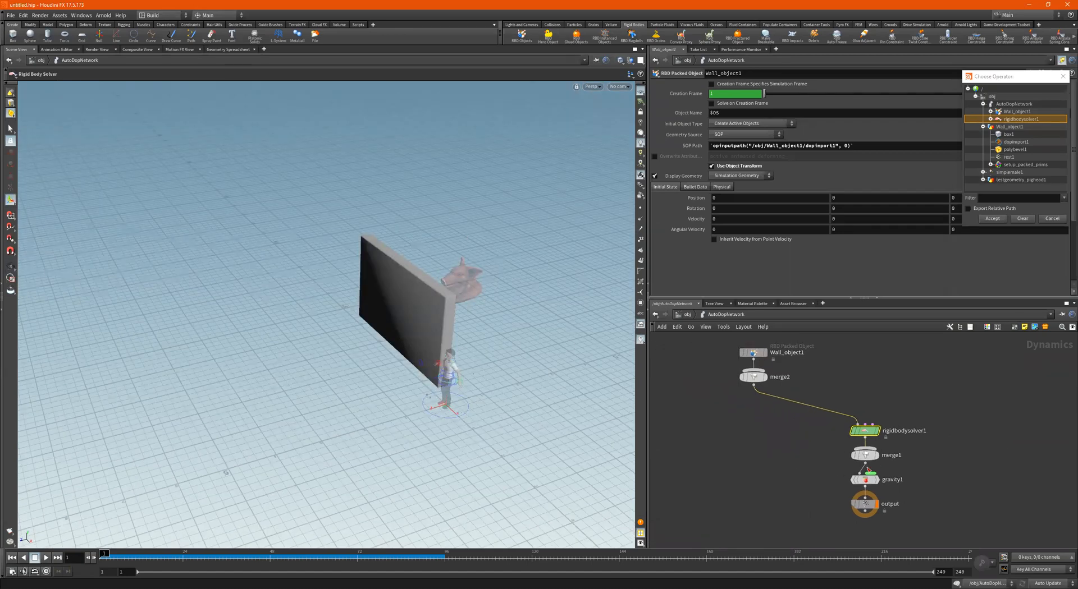
scroll(887, 482, "up", 7)
scroll(932, 456, "down", 9)
scroll(921, 457, "up", 1)
middle_click_drag(832, 461, 818, 481)
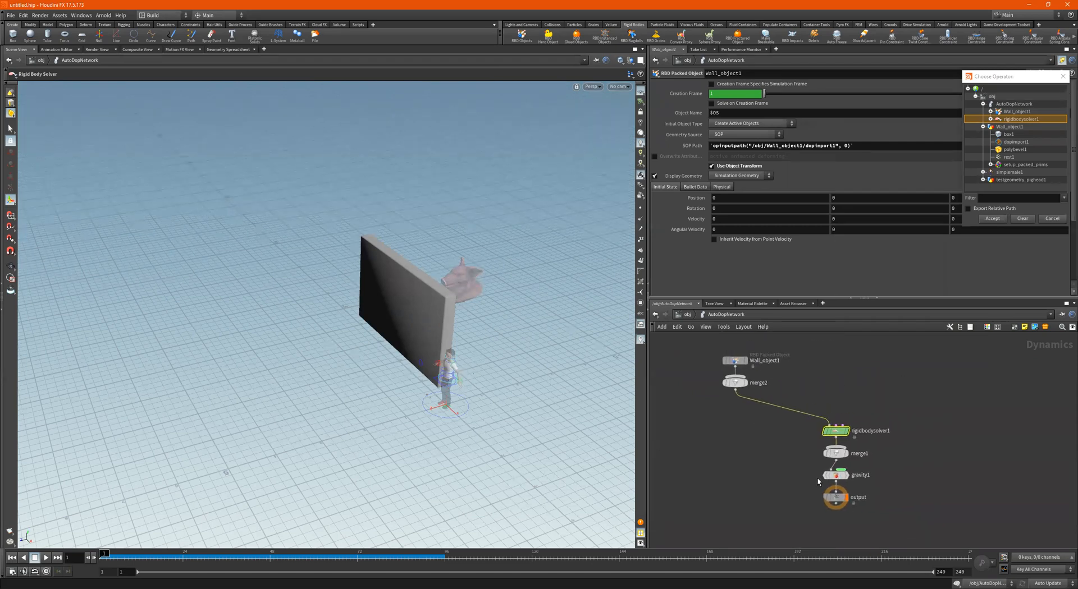
- Select gravity1 and examine its gravity force in the viewport and its place in the node chain
left_click(835, 476)
key("Escape")
left_click_drag(493, 344, 509, 326)
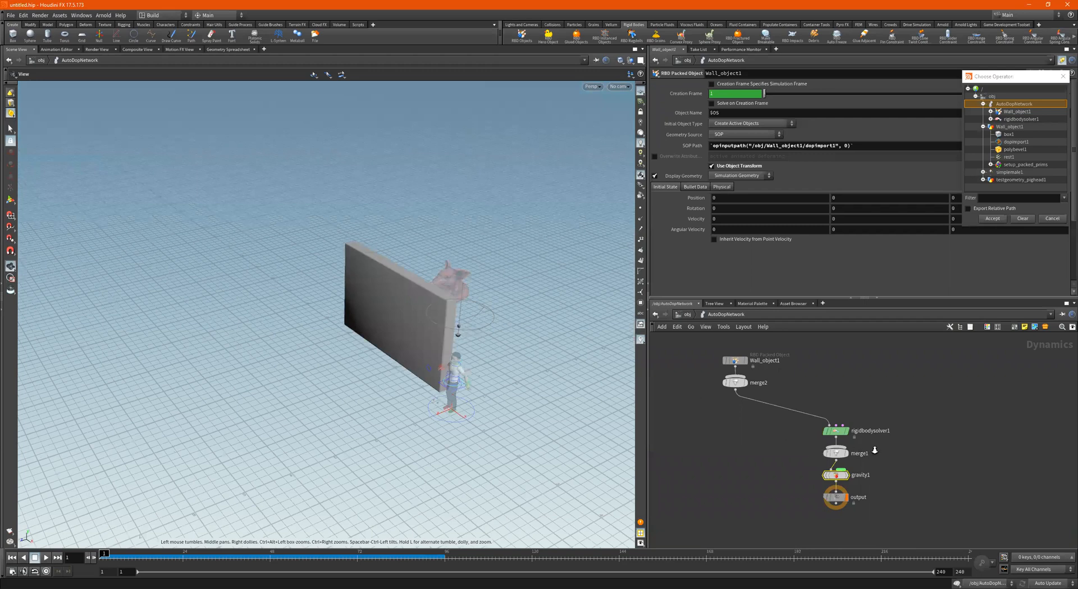
scroll(808, 452, "up", 8)
scroll(758, 451, "down", 7)
middle_click_drag(830, 453, 850, 458)
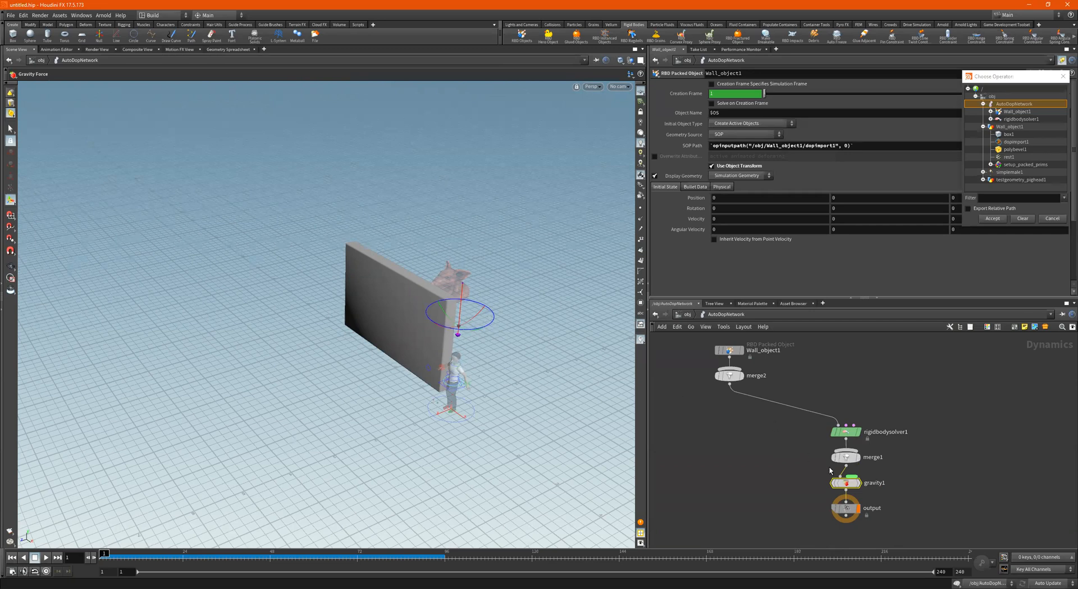
middle_click_drag(935, 477, 961, 486)
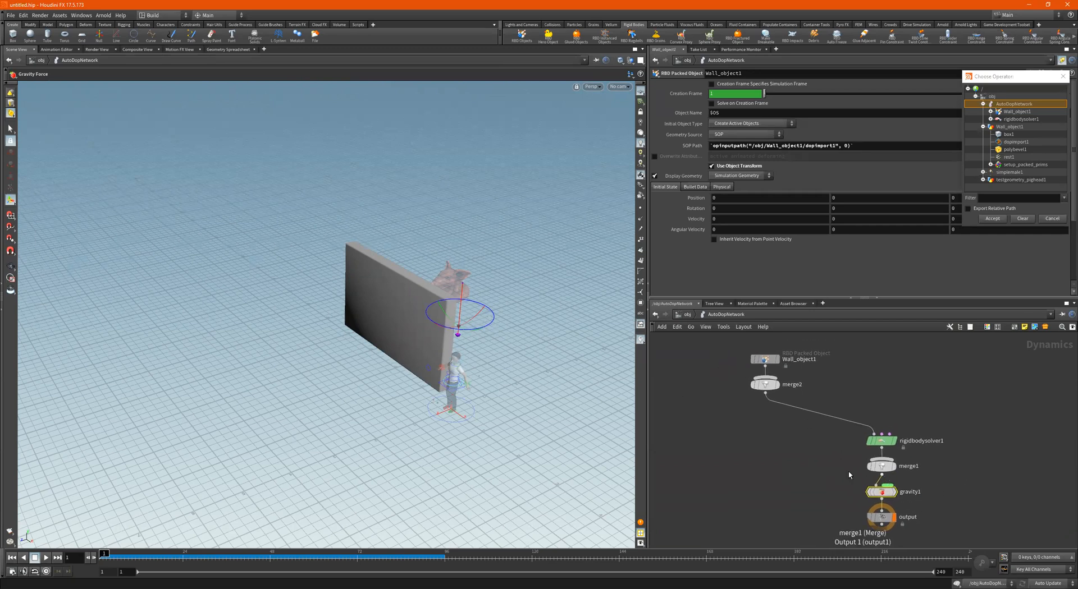
- Add a Ground Plane node below merge2 and set the display flag on it
key("Tab")
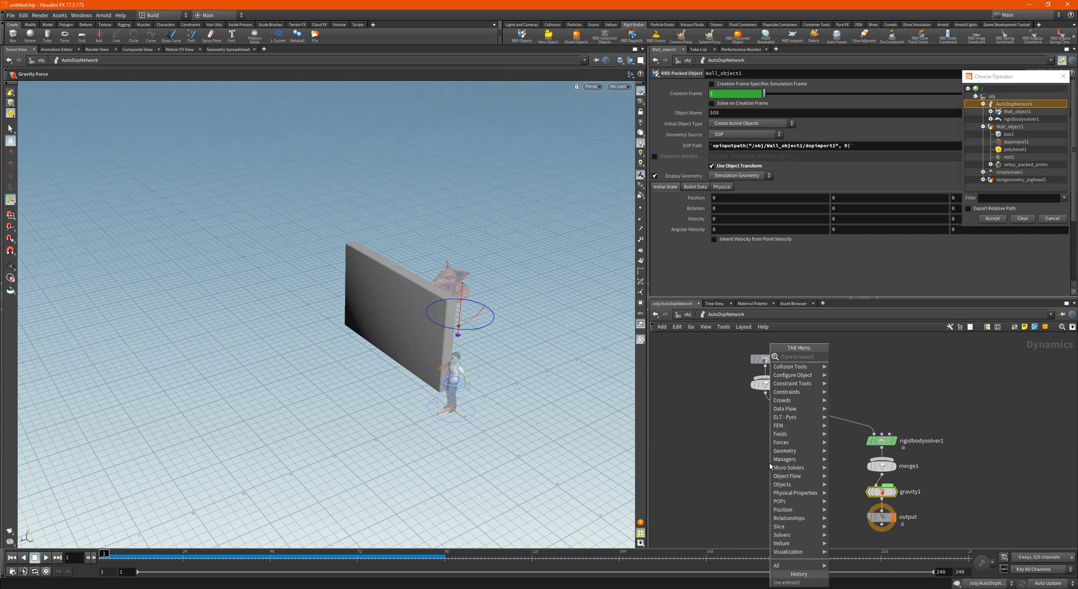
type("groundp")
key("Return")
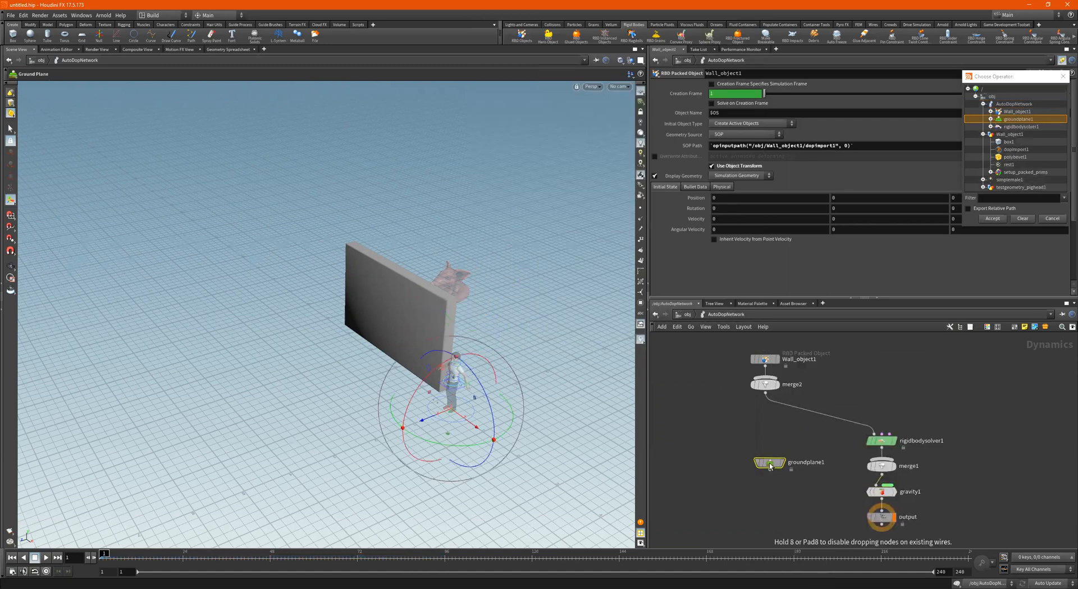
left_click(767, 450)
left_click(777, 446)
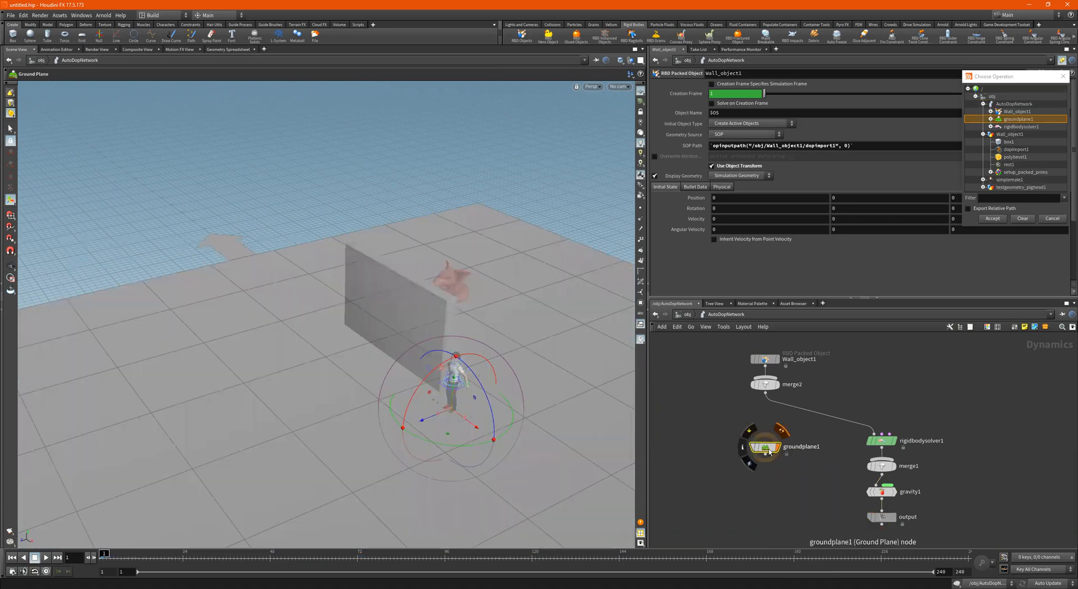
- Examine the ground plane's extent and thickness around the wall from low side angles and from above
left_click_drag(438, 292, 405, 284)
right_click_drag(404, 283, 270, 308)
left_click_drag(270, 308, 329, 323)
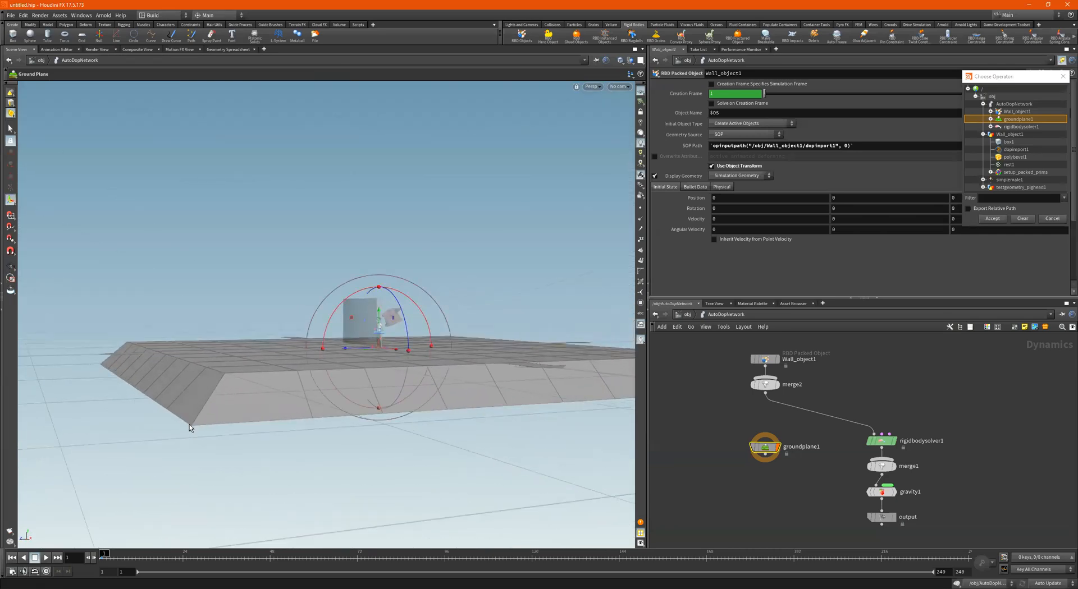
left_click_drag(245, 396, 211, 386)
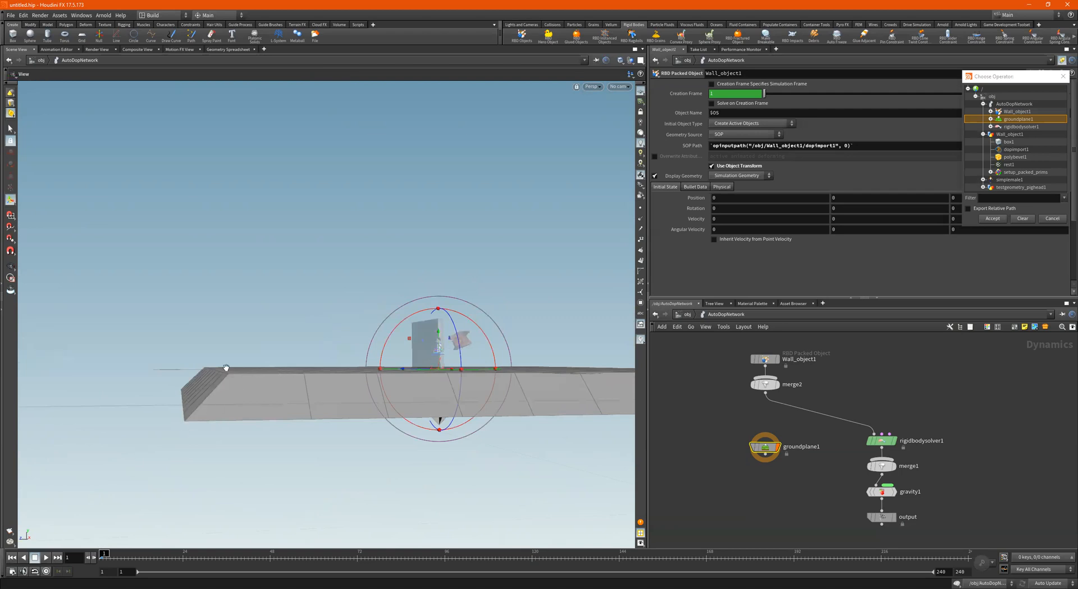
left_click_drag(170, 431, 196, 388)
left_click_drag(276, 415, 379, 387)
key("Escape")
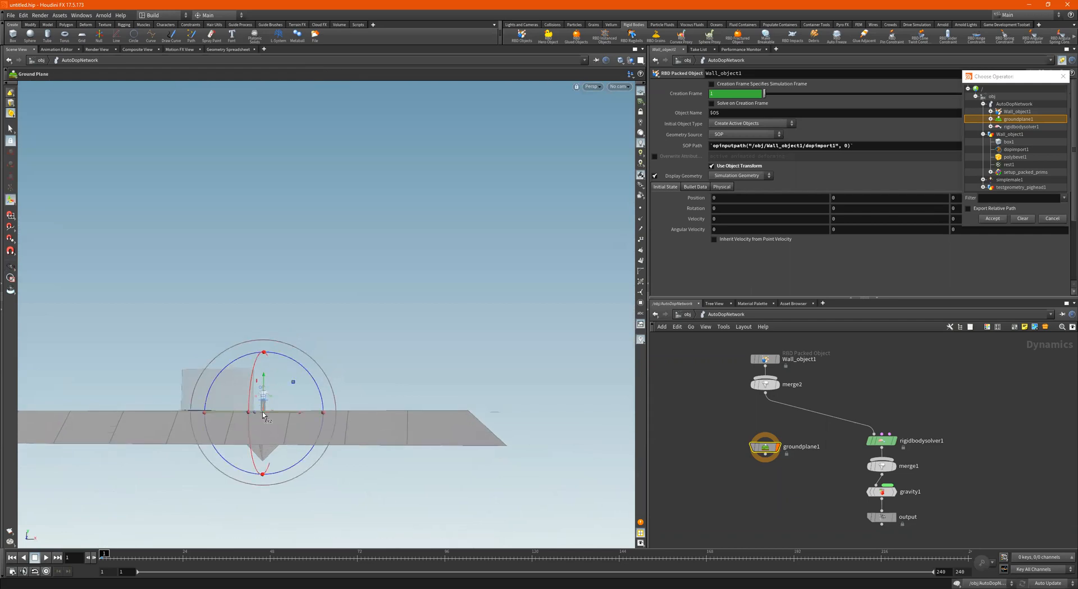
key("Escape")
left_click_drag(431, 378, 584, 422)
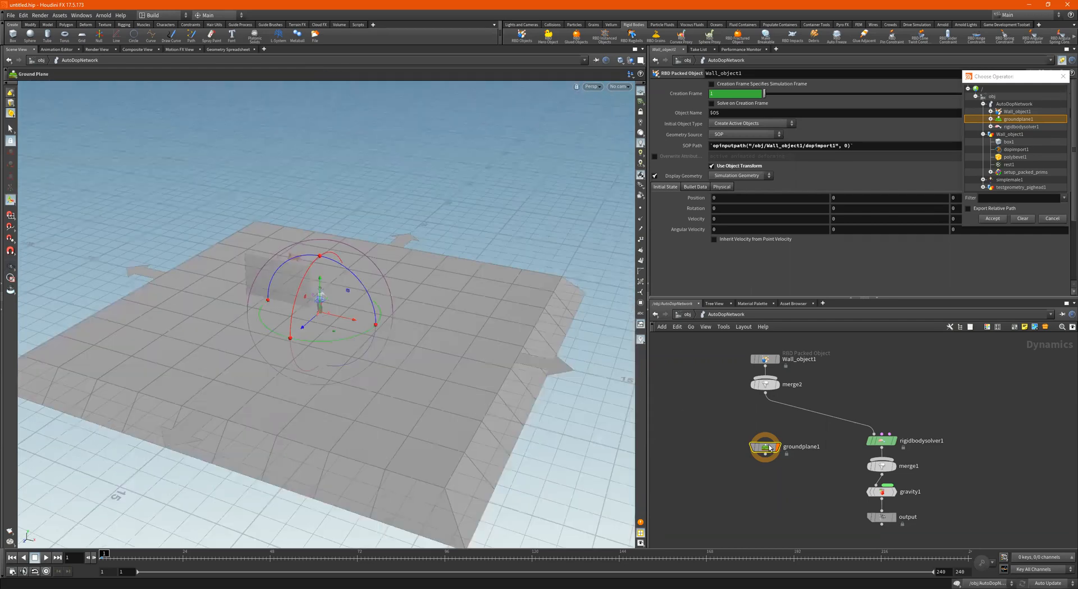
- Connect groundplane1's output to merge1 as an additional input
left_click(765, 454)
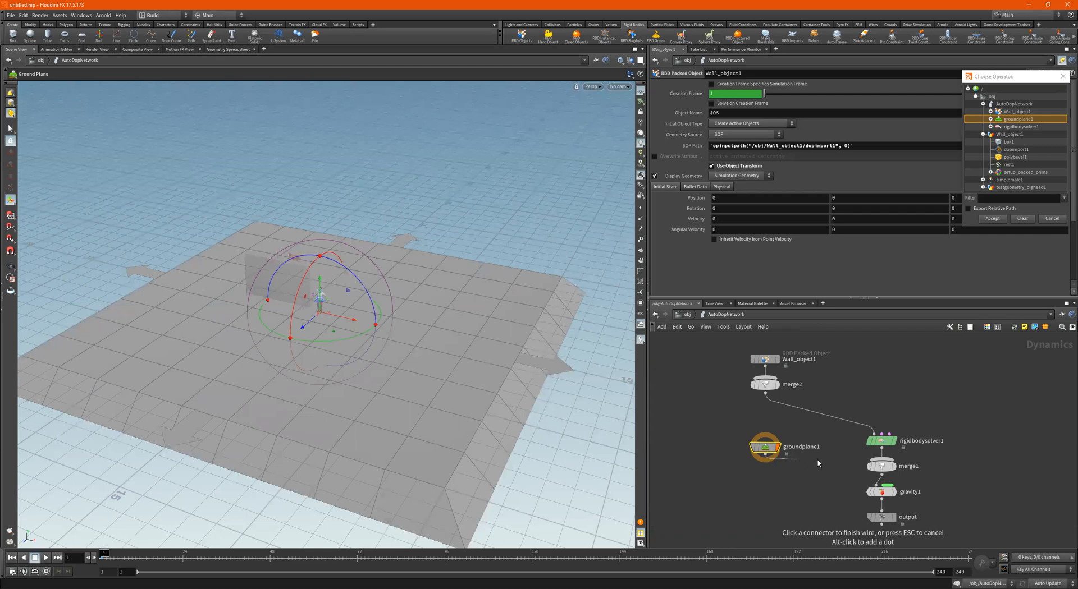
left_click(856, 461)
scroll(848, 460, "up", 5)
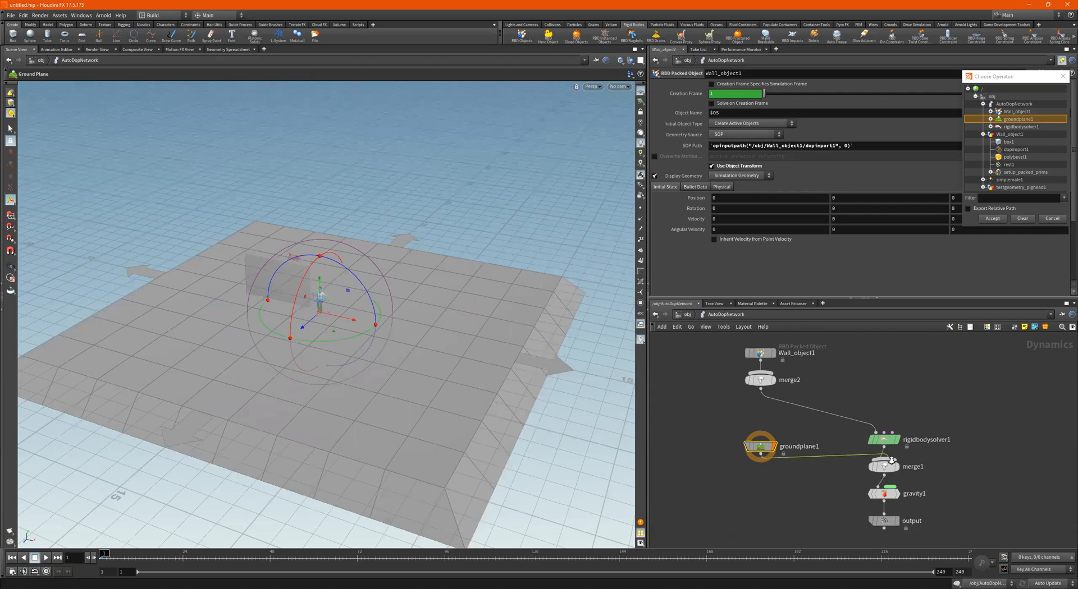
scroll(1039, 454, "down", 5)
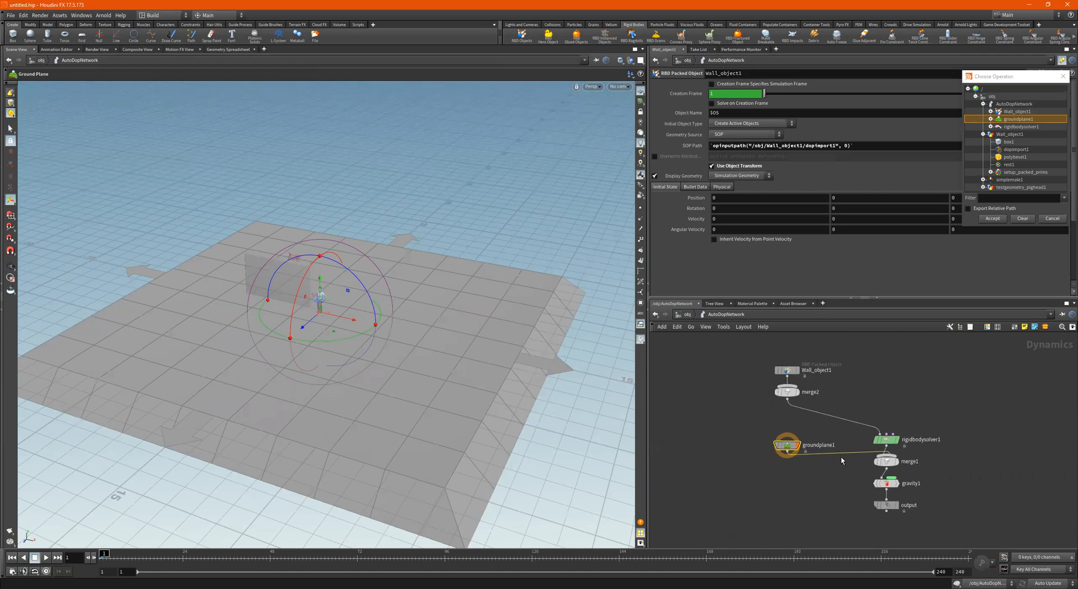
right_click(909, 456)
left_click(944, 424)
scroll(919, 462, "up", 4)
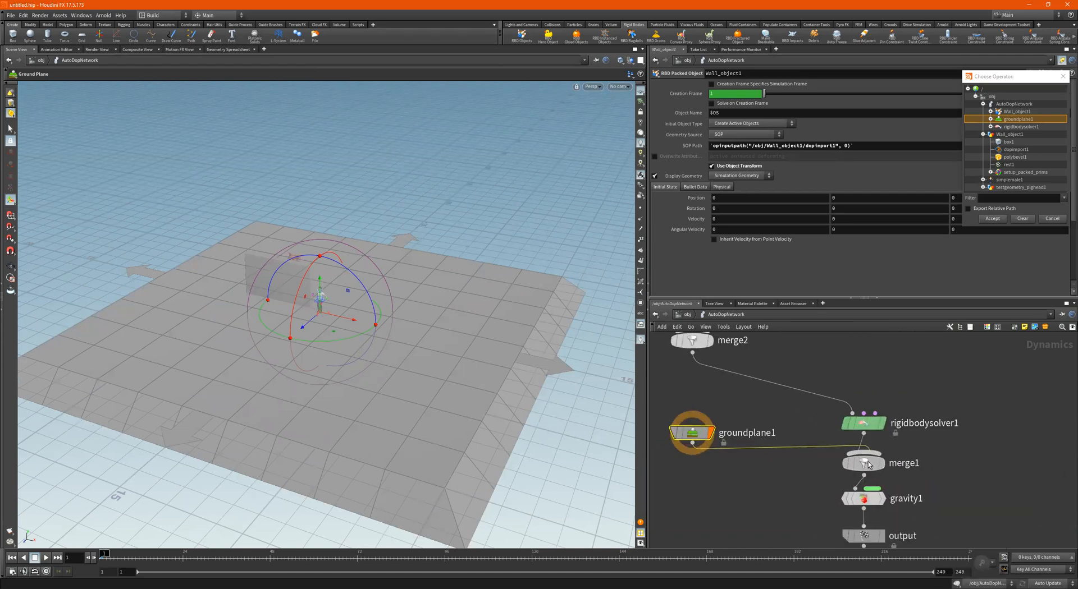
- Nudge groundplane1 up level with rigidbodysolver1, and move groundplane1 above rigidbodysolver1 in merge1's input order
left_click_drag(863, 461, 862, 464)
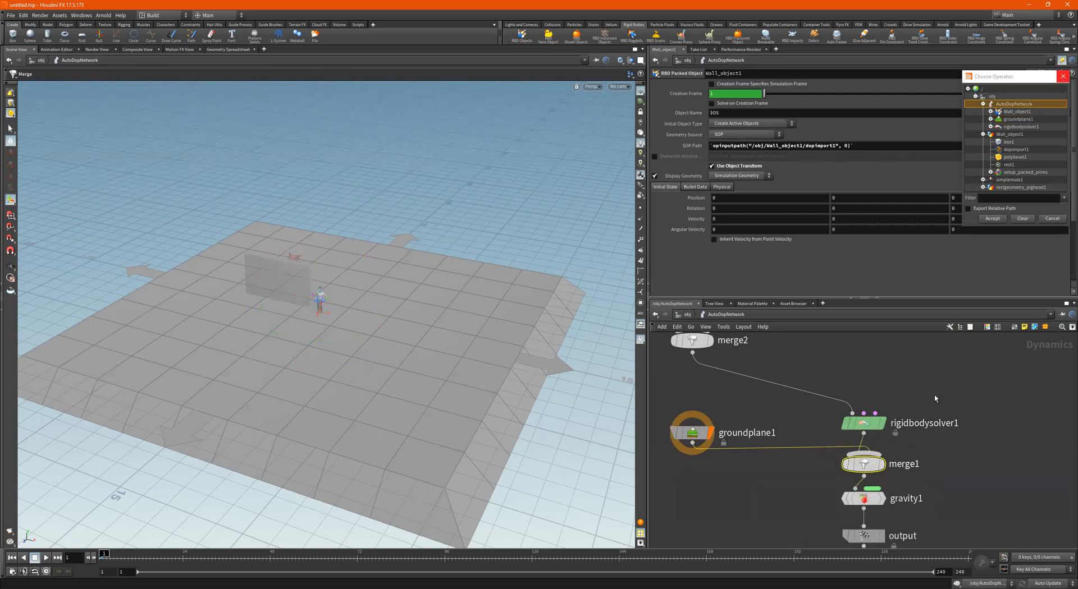
mouse_move(700, 436)
left_mouse_down()
mouse_move(996, 437)
mouse_move(743, 451)
mouse_move(709, 428)
left_mouse_up()
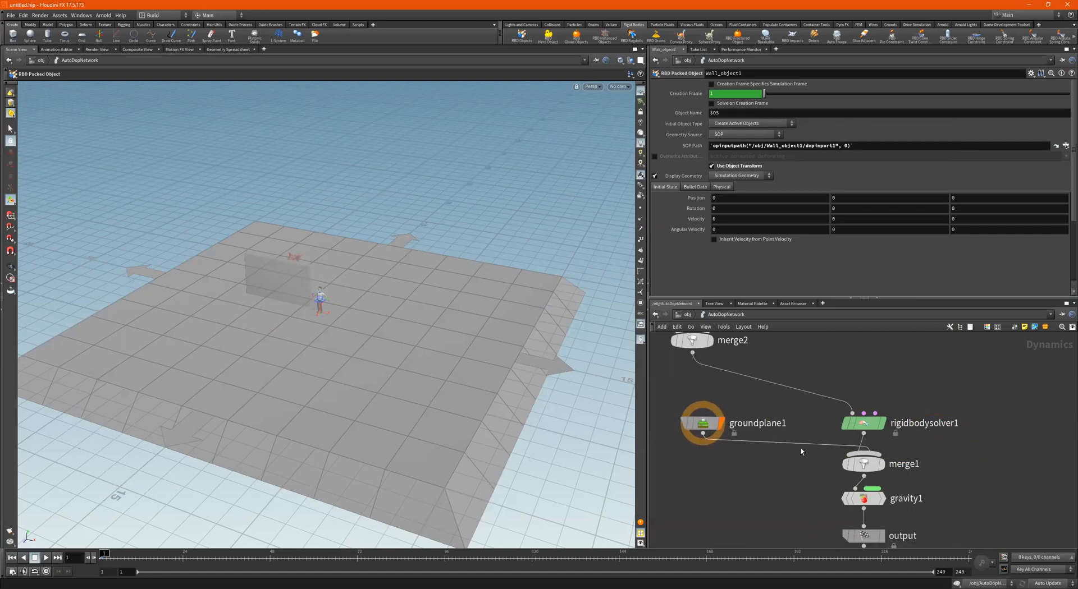
left_click(873, 463)
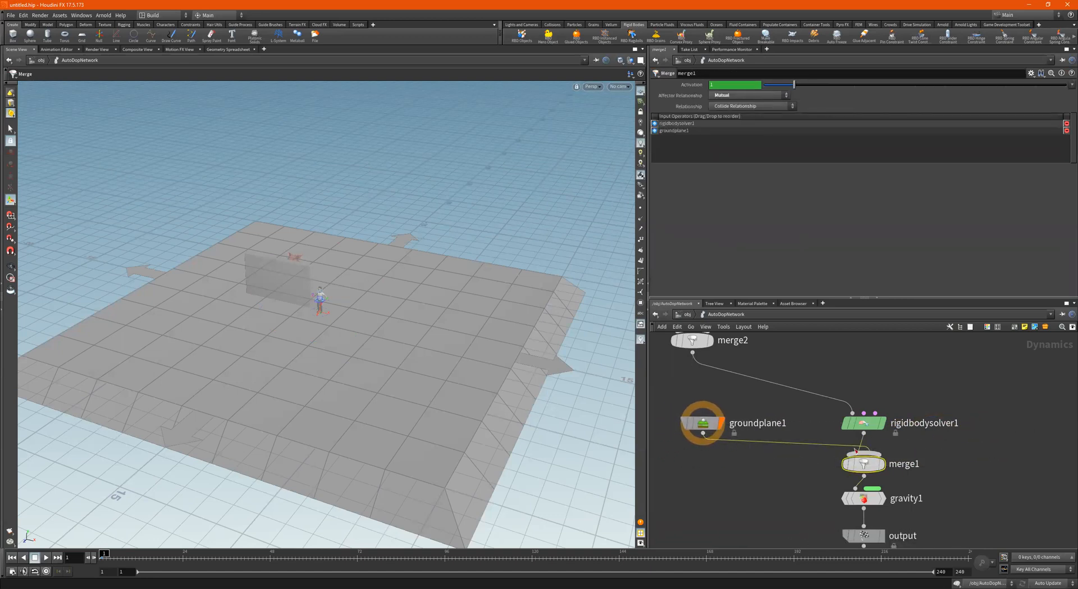
mouse_move(873, 465)
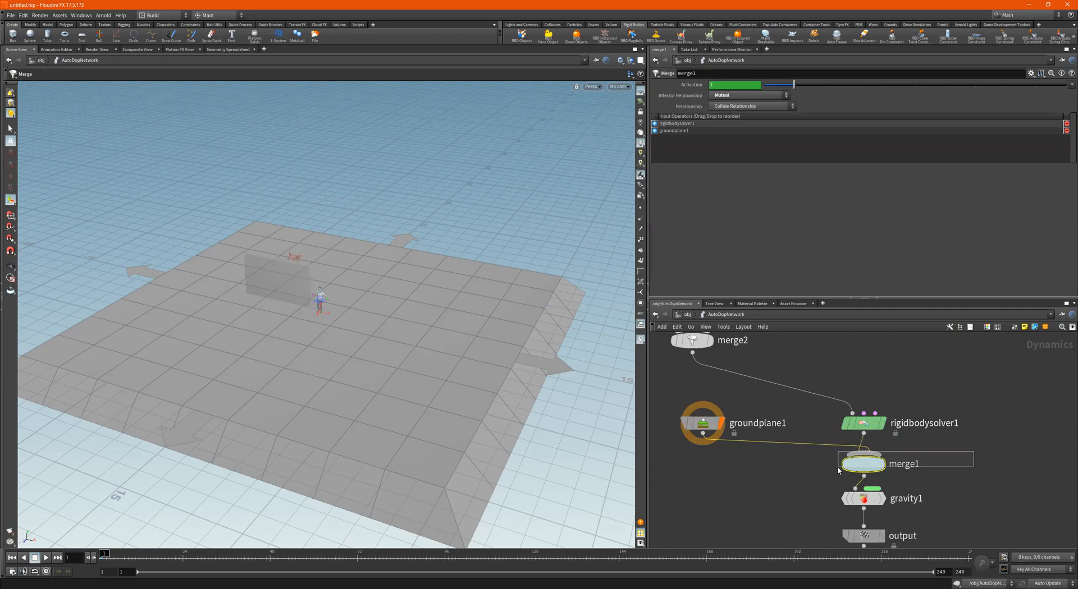
left_click(656, 131)
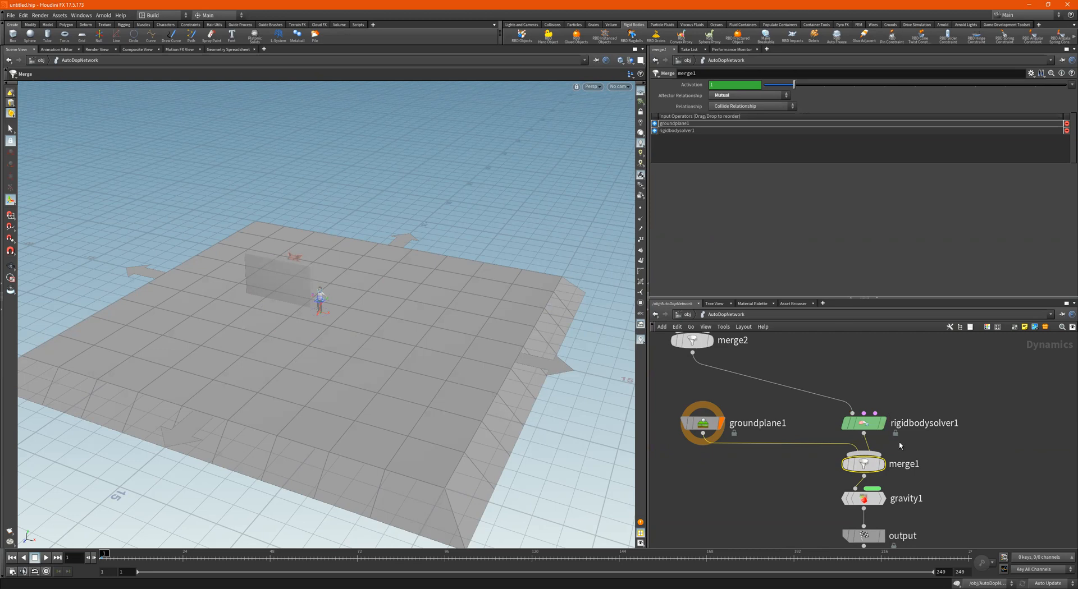
- Cut the wires into merge1, and reconnect groundplane1 first and rigidbodysolver1 second
left_click_drag(900, 444, 706, 442)
left_click(704, 438)
left_click(863, 454)
left_click(865, 435)
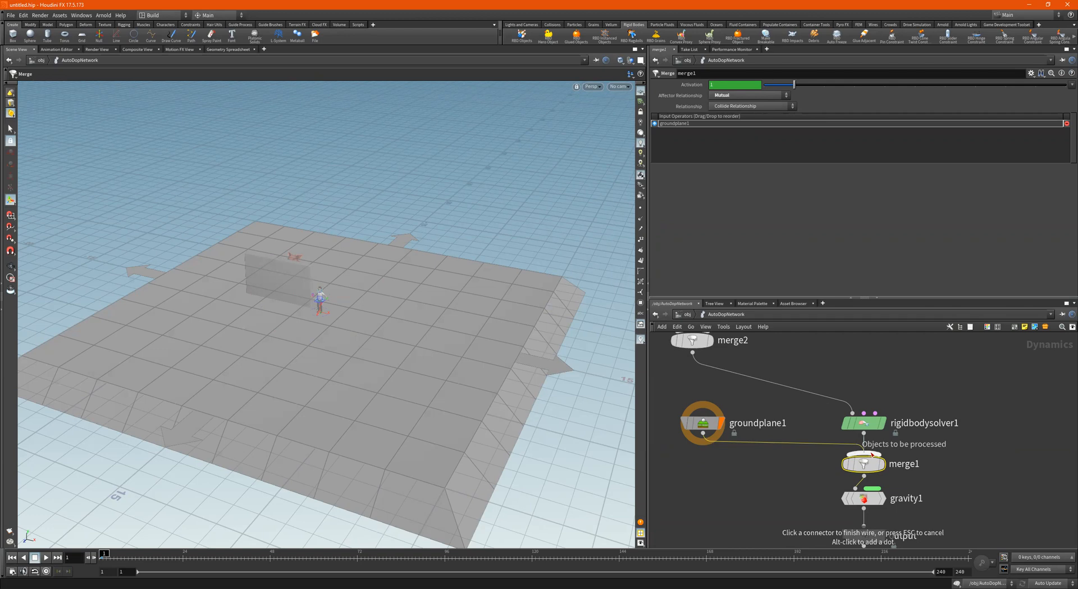
left_click(871, 454)
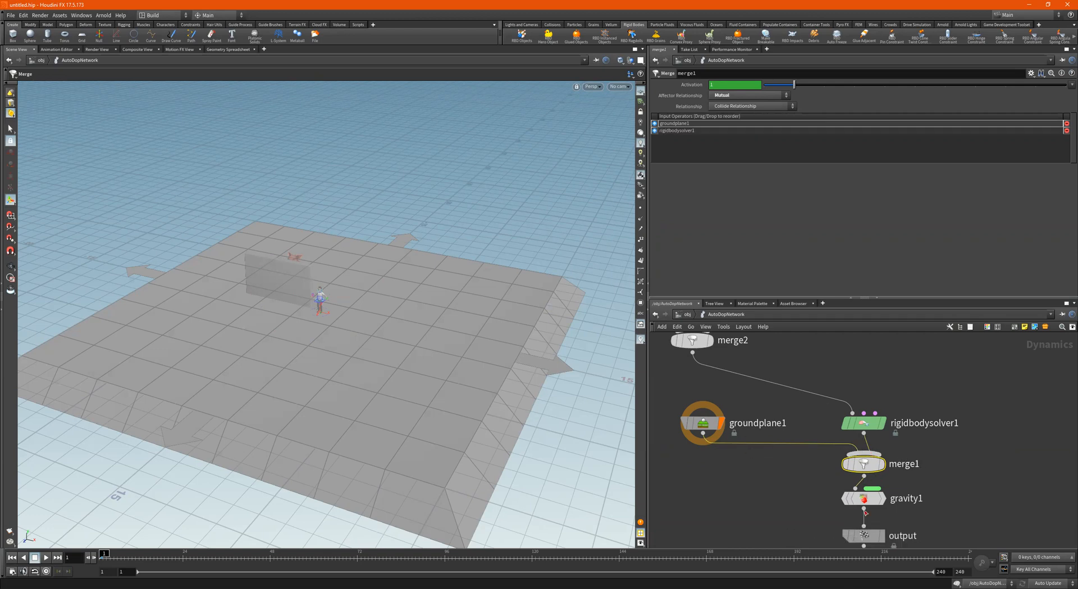
- Set the display flag on the output node and view the wall close up on the ground plane
left_click(882, 536)
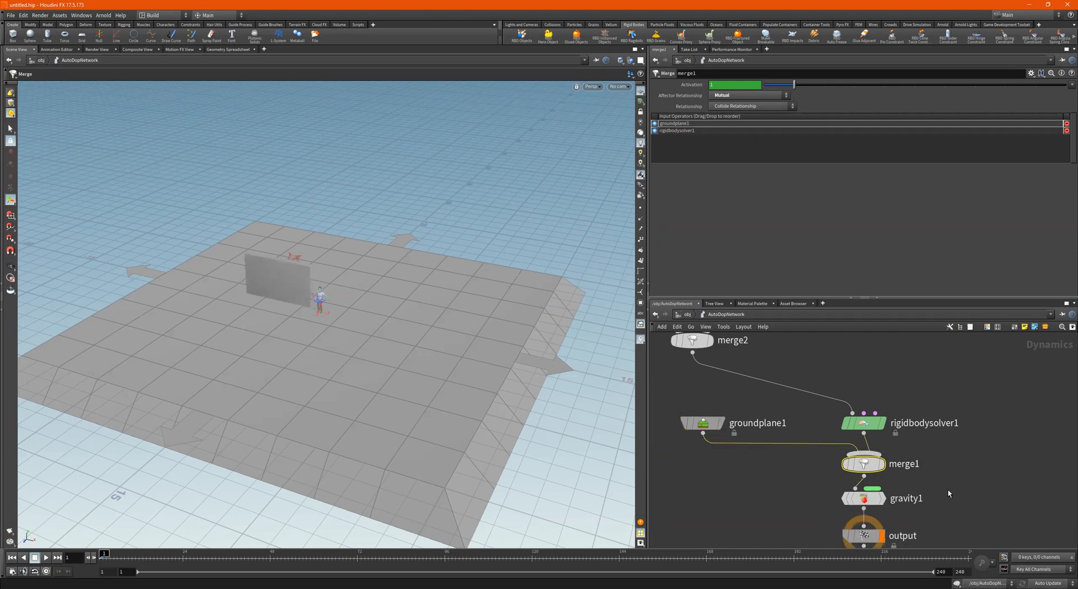
middle_click_drag(948, 494, 961, 445)
left_click_drag(329, 368, 316, 310, "alt")
right_click_drag(316, 311, 595, 310, "alt")
left_click_drag(433, 325, 381, 302, "alt")
left_click_drag(484, 368, 431, 352, "alt")
middle_click_drag(448, 355, 590, 417, "alt")
right_click_drag(450, 358, 522, 354, "alt")
middle_click_drag(522, 354, 477, 331, "alt")
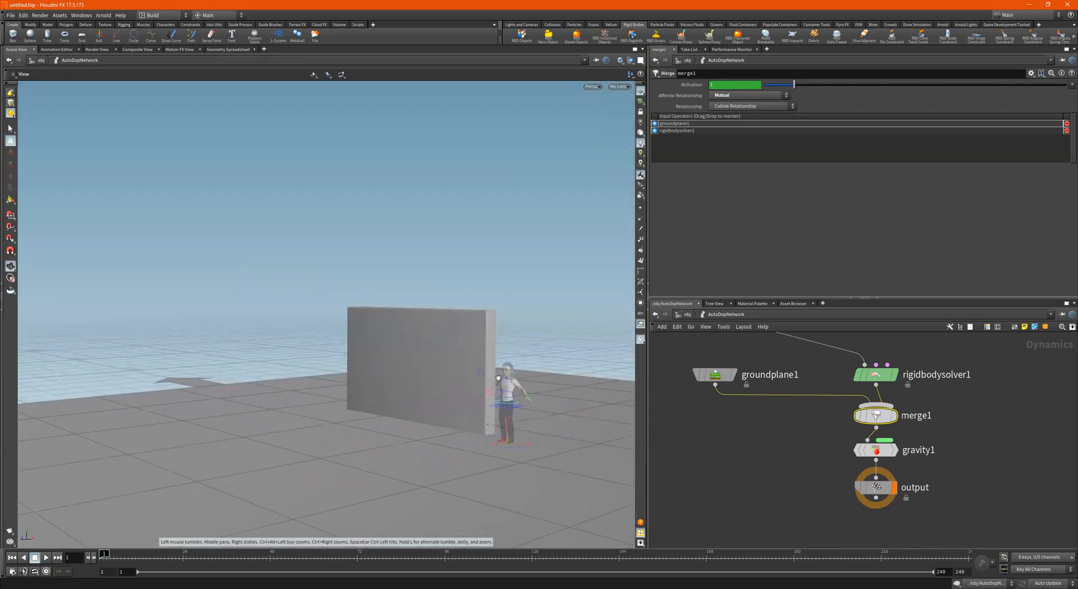
- Go up to the object level, play the simulation, and rewind it to the first frame
left_click(686, 315)
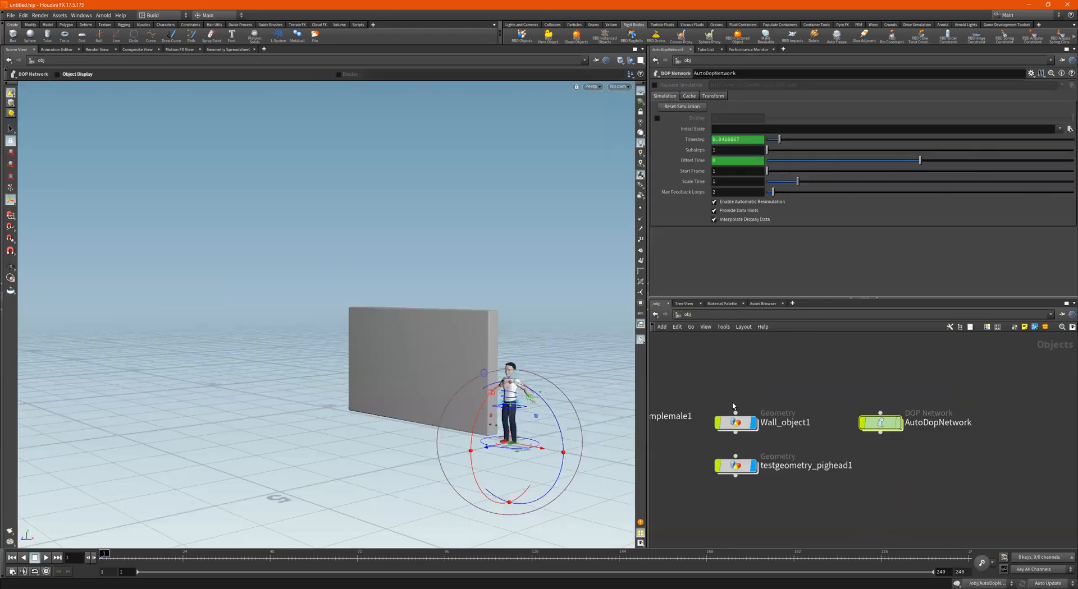
mouse_move(897, 427)
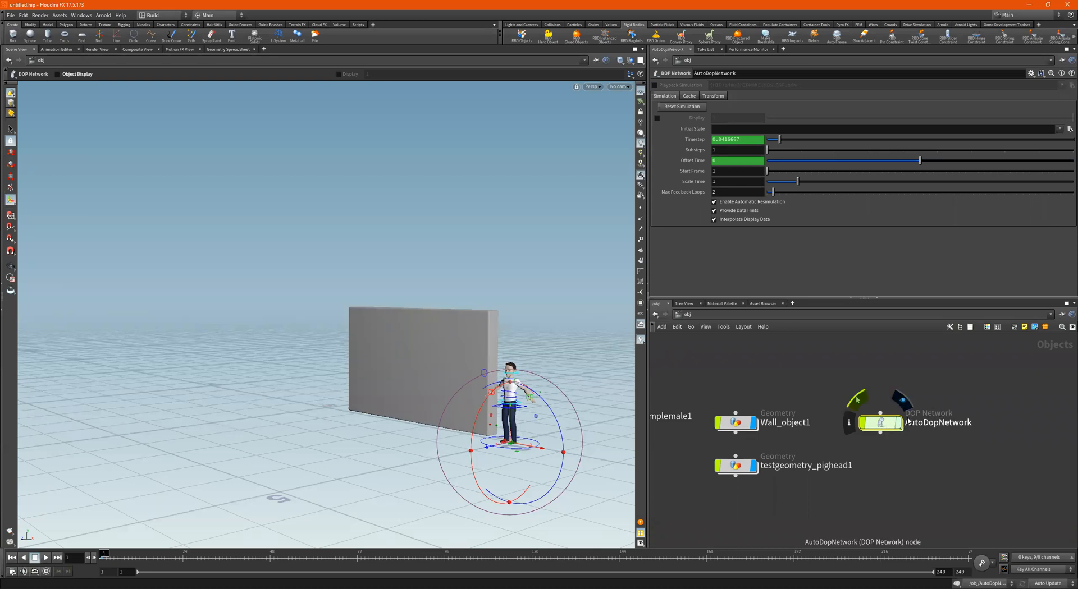
left_click(46, 557)
left_click(34, 558)
left_click(12, 557)
key("Escape")
left_click_drag(448, 356, 470, 362)
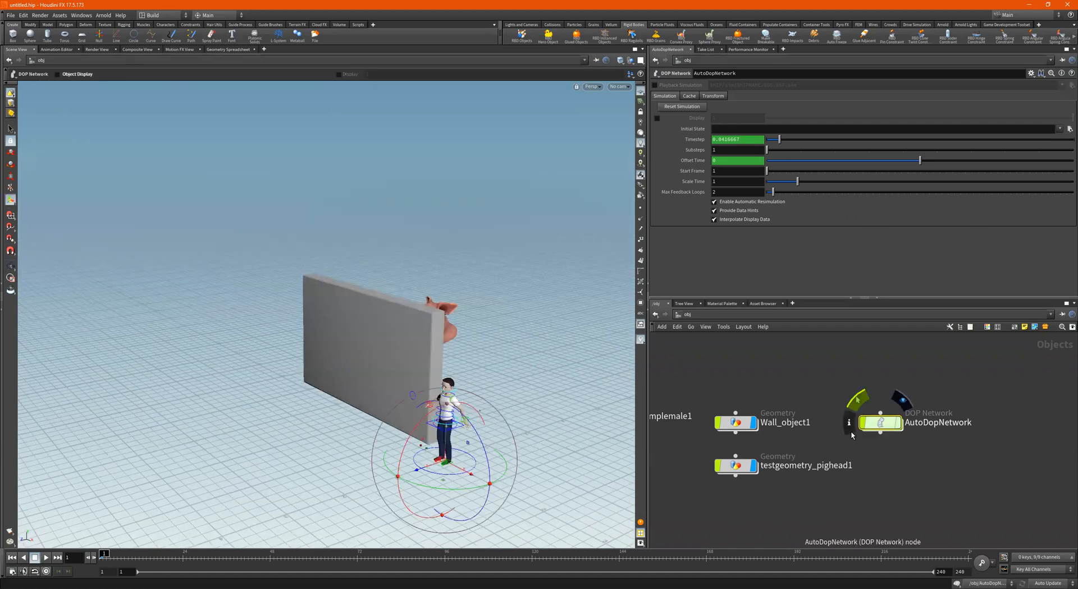
- Open AutoDopNetwork, inspect the groundplane1 settings, and return to the object level
double_click(881, 427)
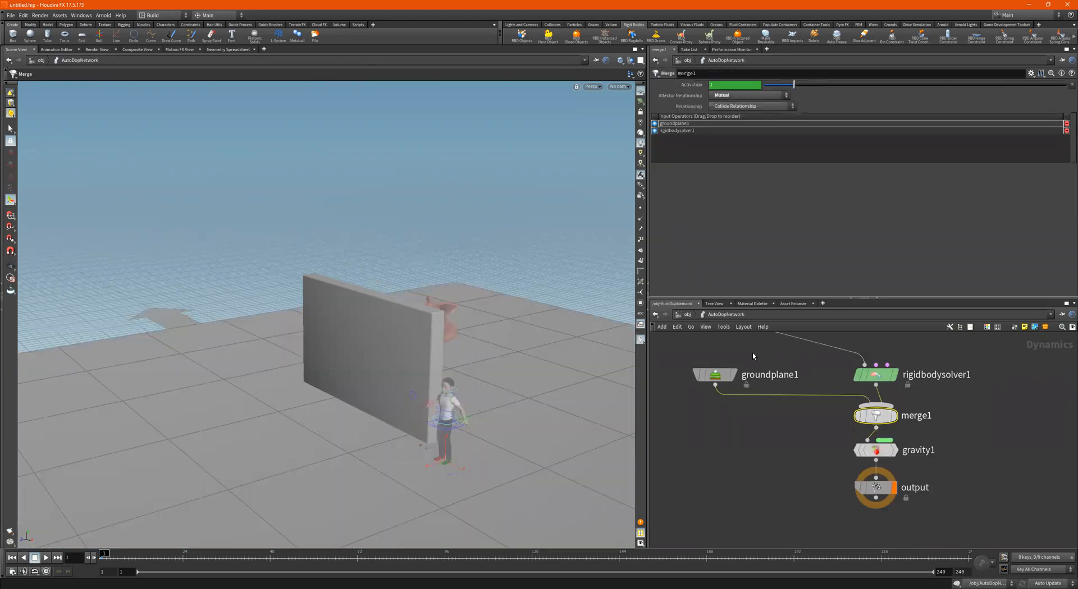
left_click(714, 375)
left_click_drag(445, 437, 464, 446)
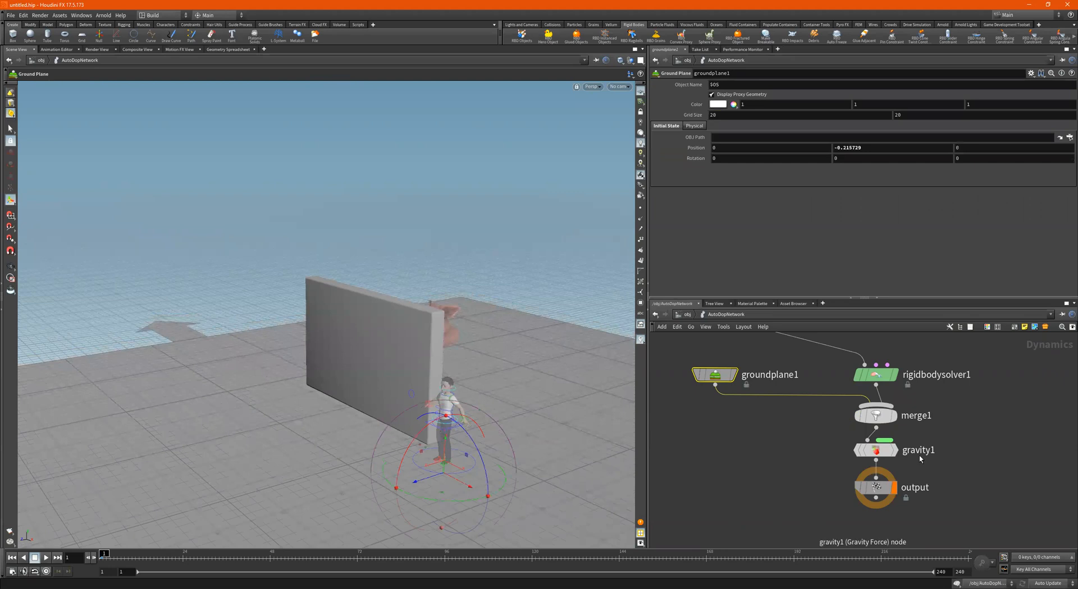
left_click(684, 314)
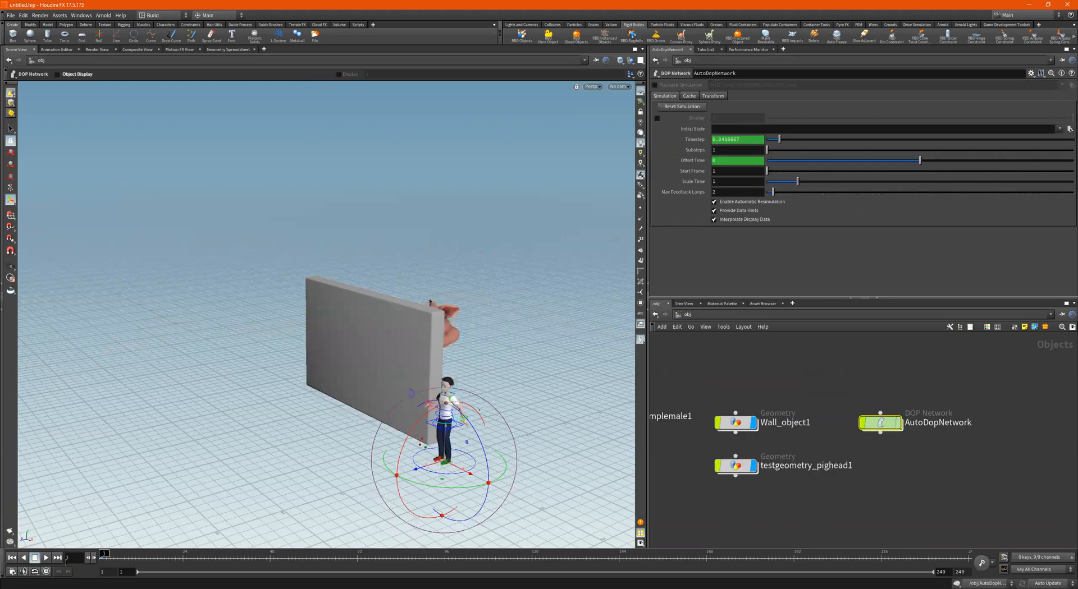
- Replay the simulation with the AutoDopNetwork object still hidden, and rewind it to the start
left_click(45, 560)
left_click(35, 559)
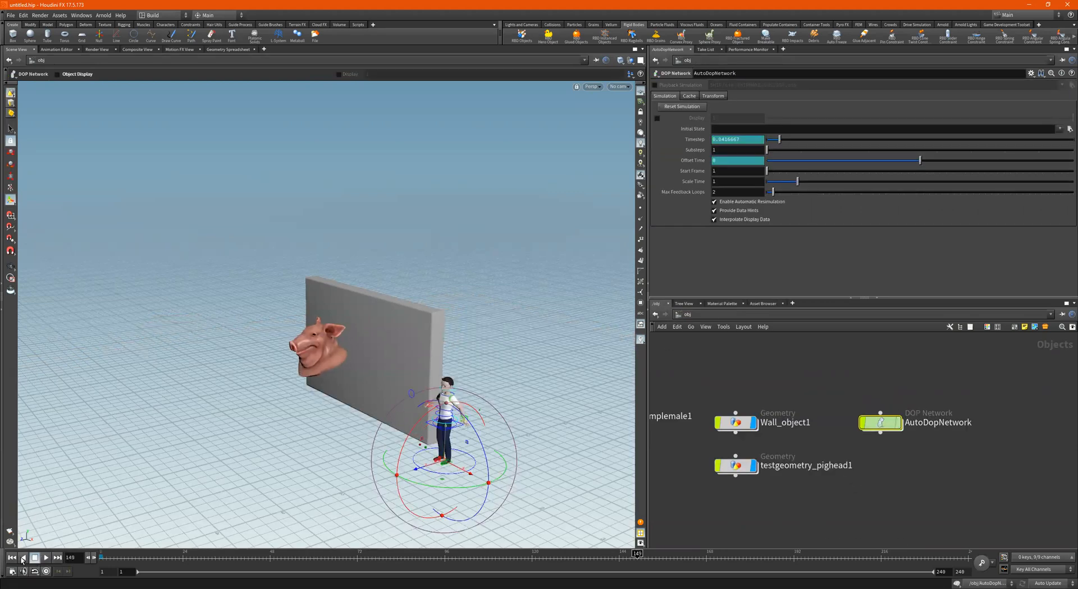
left_click(13, 559)
- Inspect the output node and the whole node tree inside AutoDopNetwork, and return to the object level
double_click(882, 430)
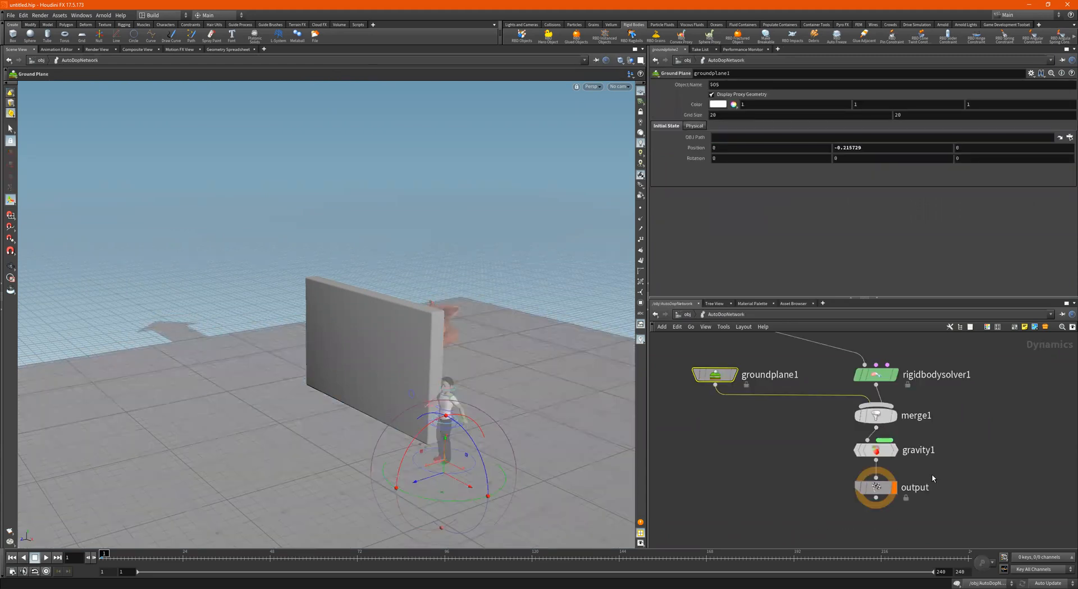
left_click(887, 487)
middle_click_drag(813, 458, 819, 522)
scroll(842, 413, "down", 2)
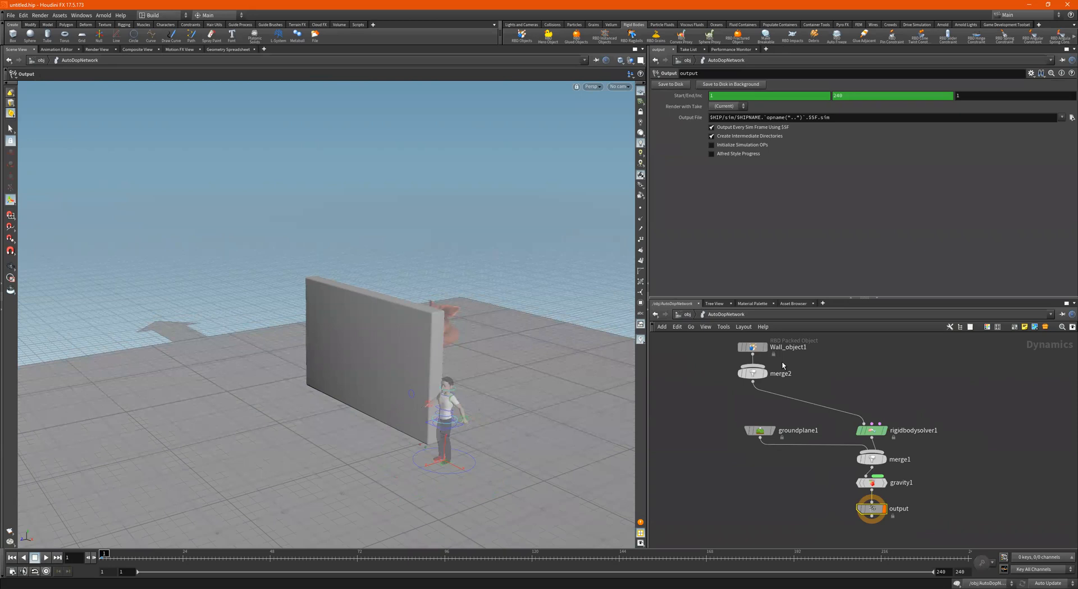
left_click(686, 314)
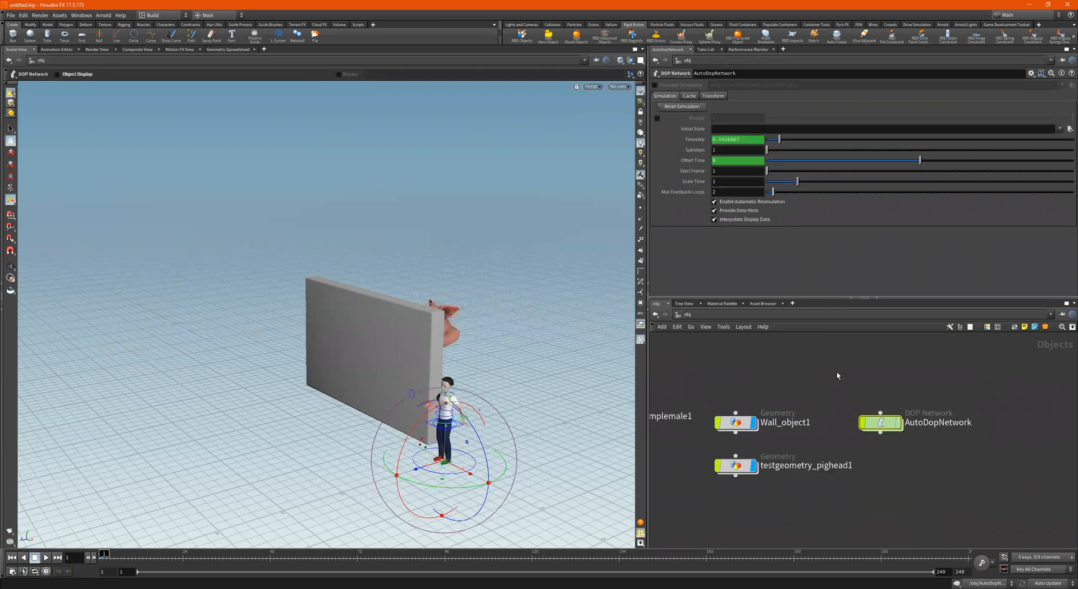
- Turn on the display flag of the AutoDopNetwork object, and test the simulation from frame 1
mouse_move(897, 424)
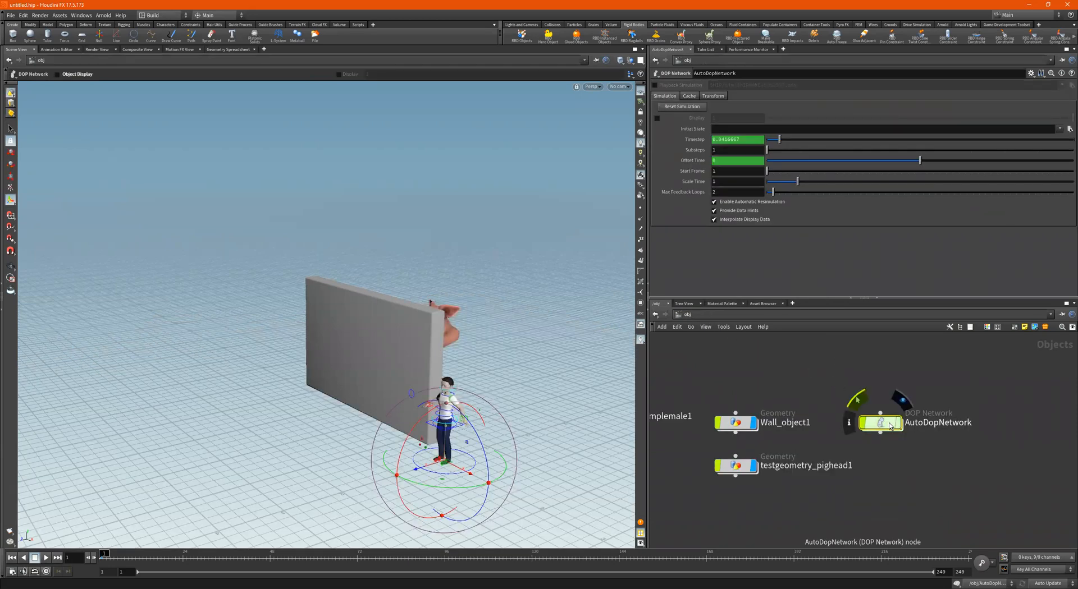
left_click(897, 424)
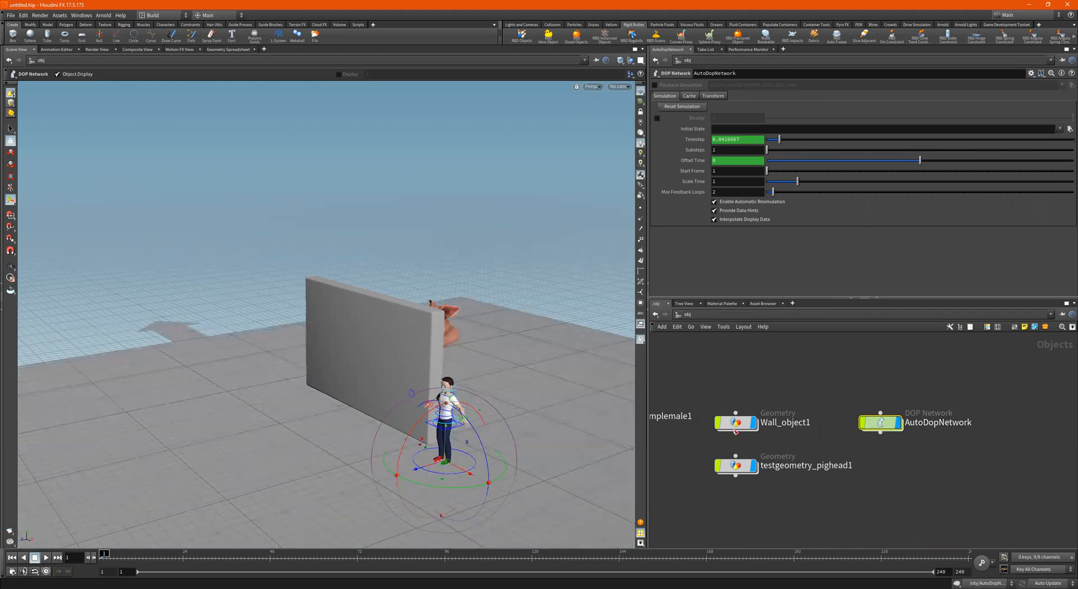
mouse_move(757, 425)
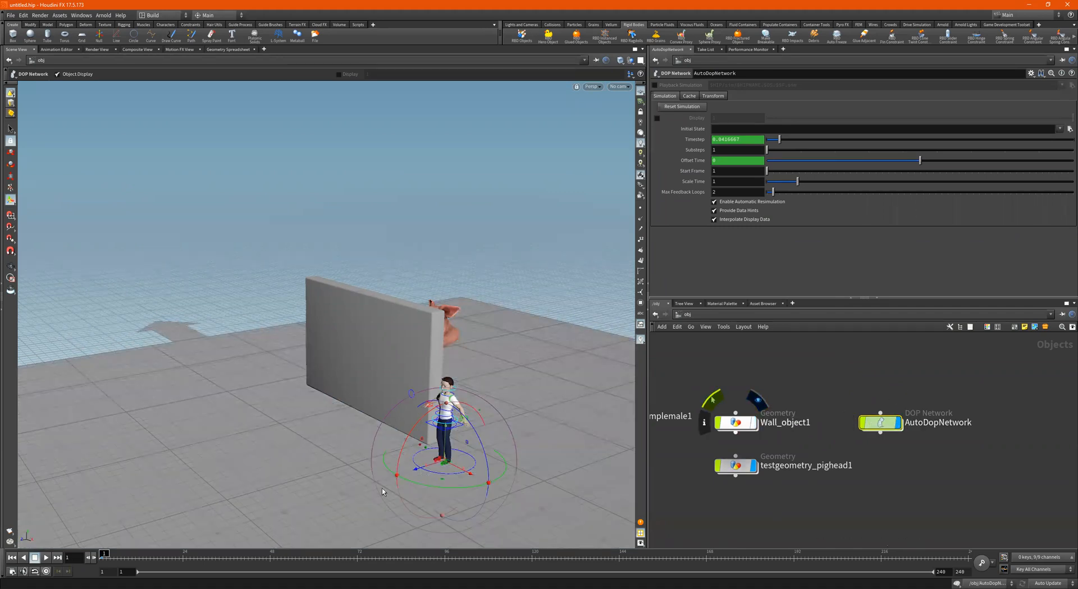
left_click(45, 558)
left_click(34, 557)
left_click(10, 559)
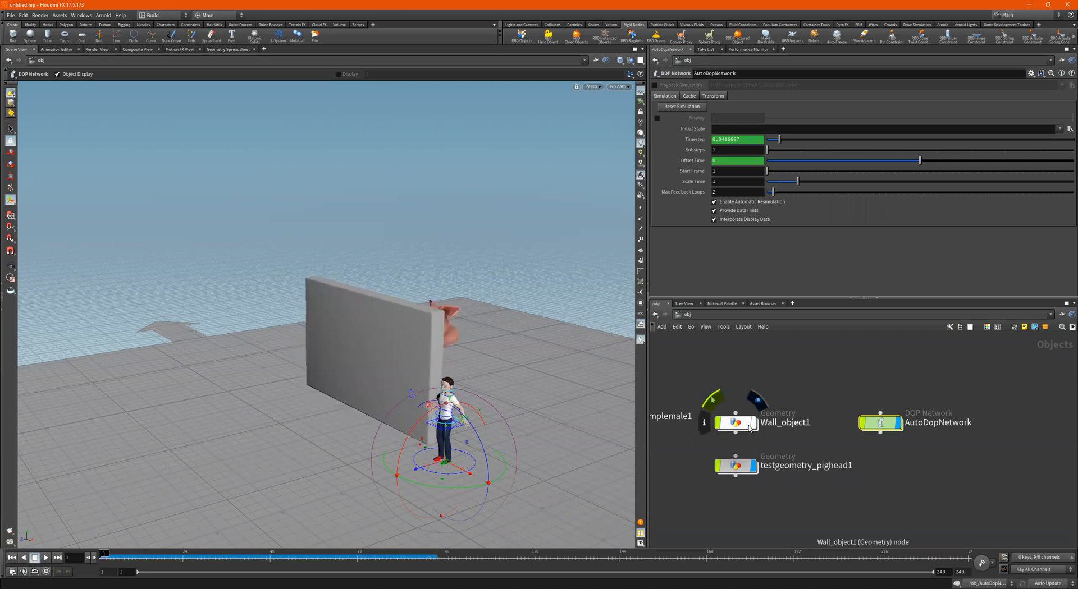
- Open AutoDopNetwork, play the simulation from inside it, and rewind to frame 1
mouse_move(880, 425)
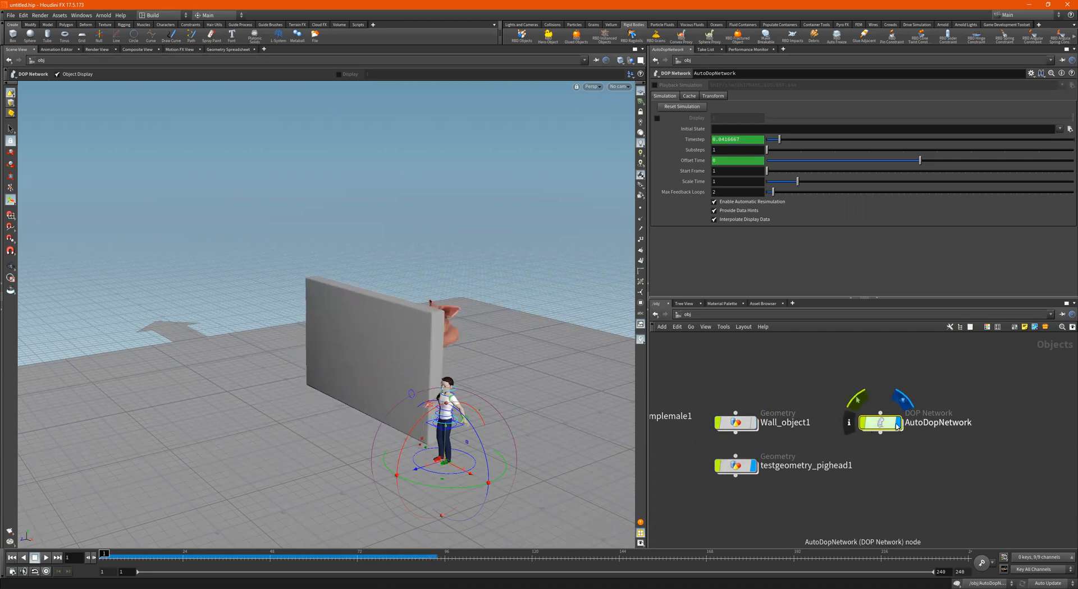
double_click(886, 426)
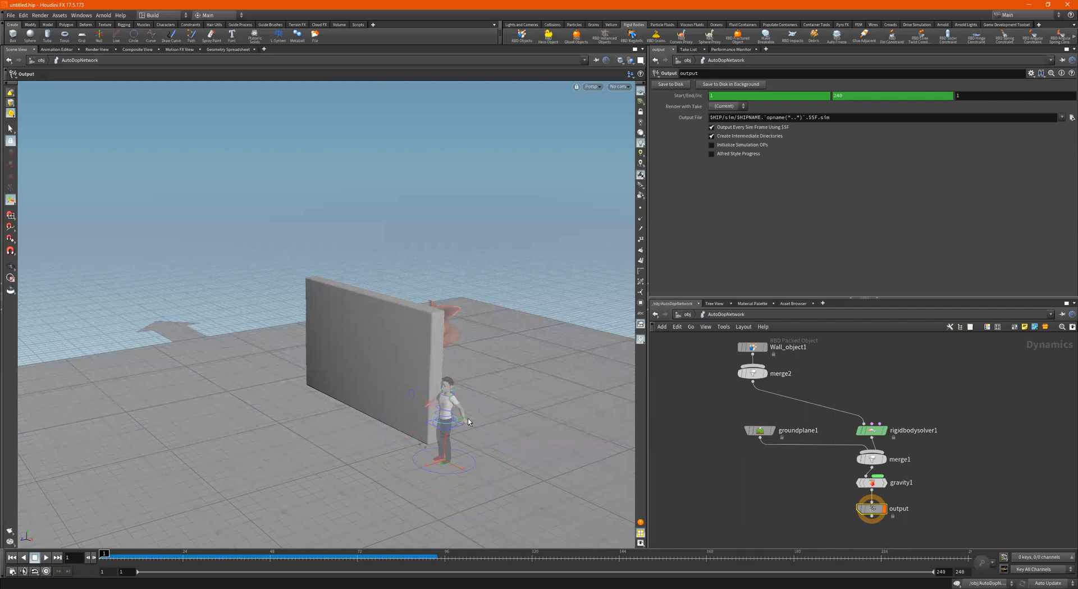
middle_click_drag(264, 537, 257, 489, "alt")
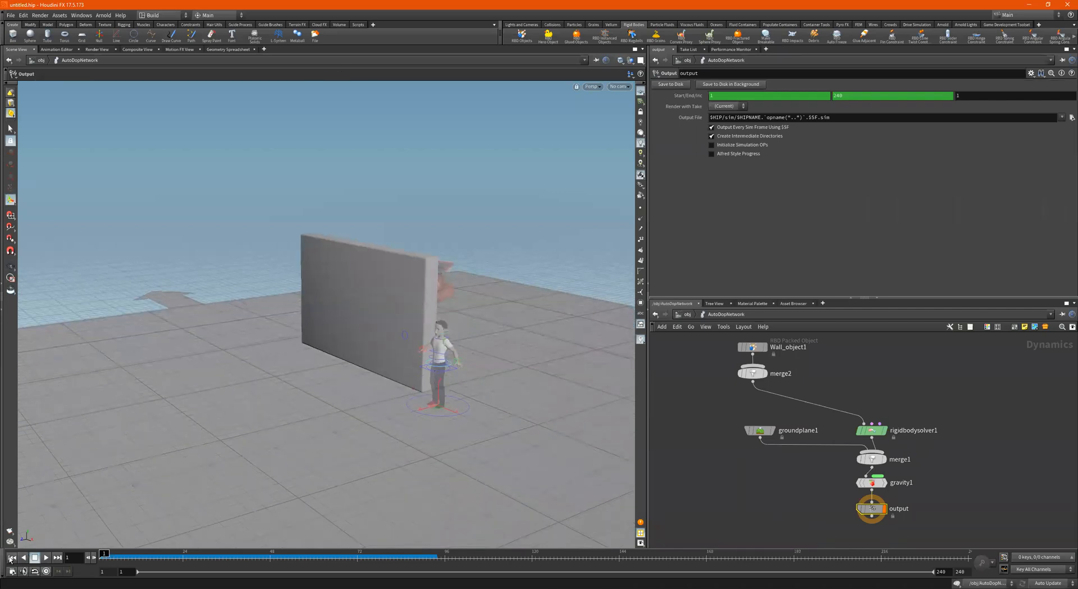
left_click(46, 558)
left_click(35, 560)
left_click(12, 558)
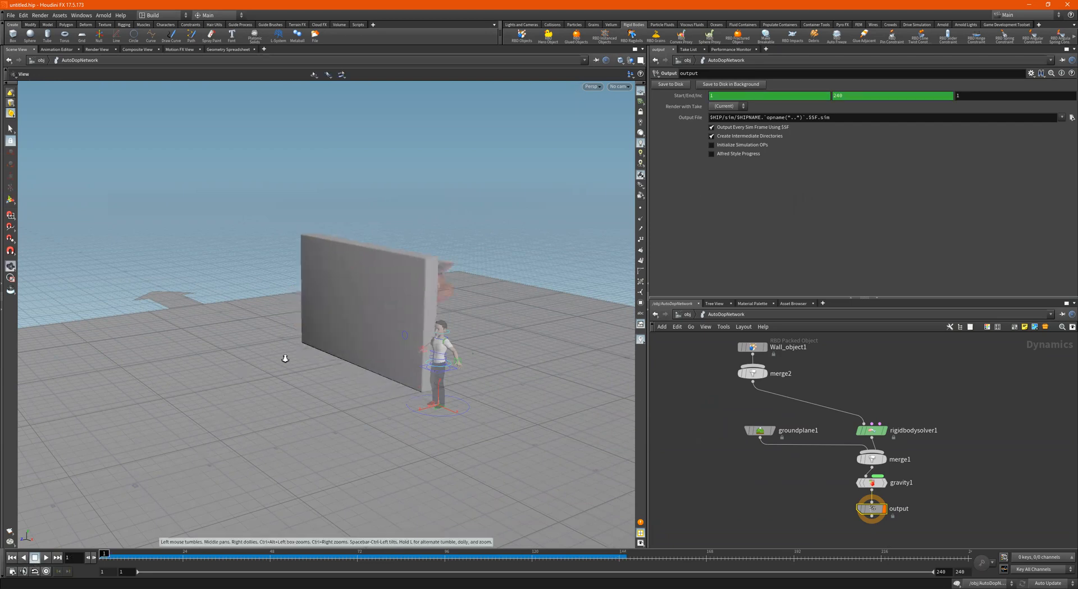
- Examine gravity1's force settings and viewport guide, and the settings of the Wall_object1 packed object node
scroll(284, 358, "up", 5)
left_click_drag(974, 476, 834, 495)
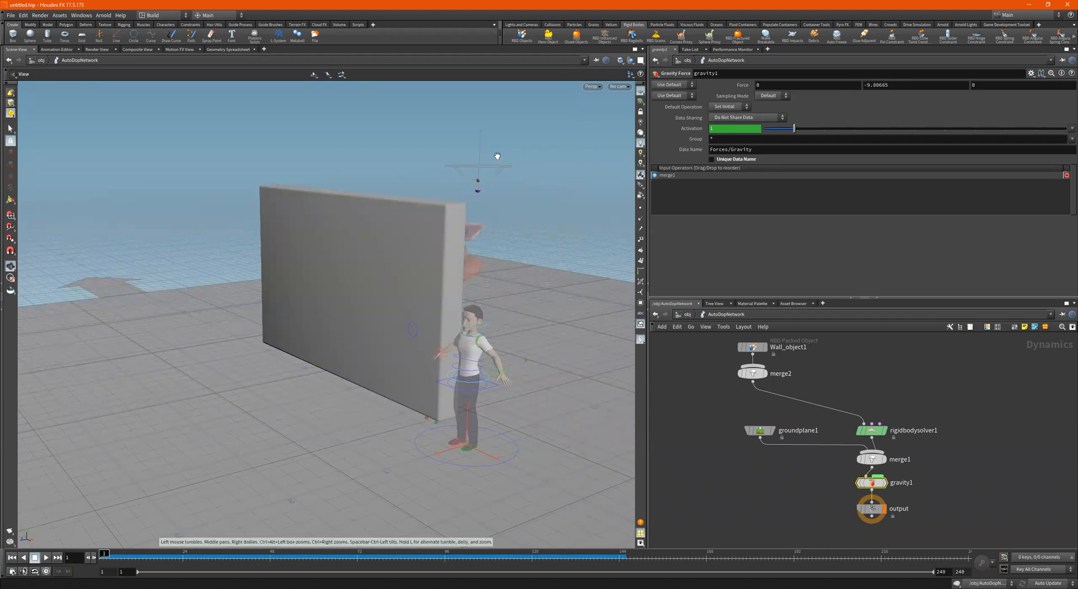
left_click_drag(496, 156, 486, 151, "alt")
middle_click_drag(487, 151, 493, 174, "alt")
left_click_drag(493, 174, 504, 161, "alt")
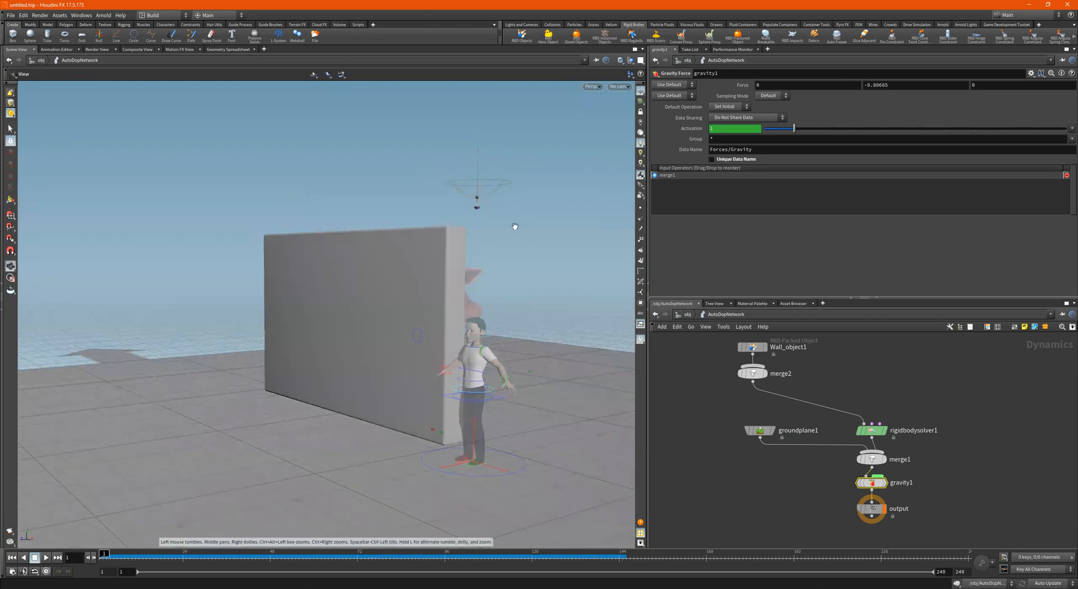
middle_click_drag(515, 226, 525, 176, "alt")
left_click_drag(525, 188, 509, 186, "alt")
middle_click_drag(510, 186, 533, 175, "alt")
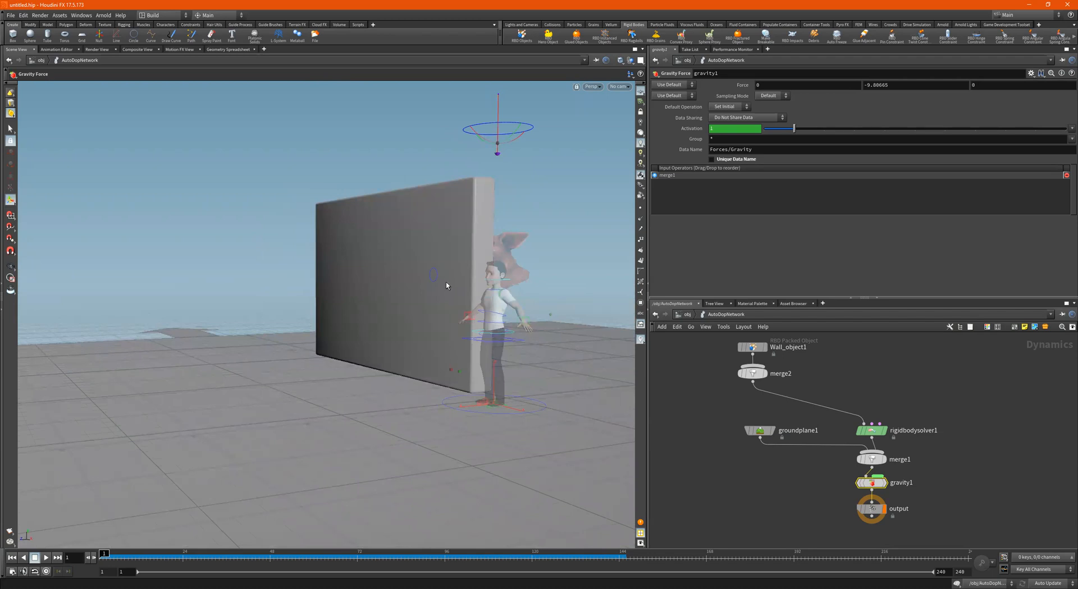
middle_click_drag(830, 353, 845, 366)
left_click_drag(880, 357, 695, 367)
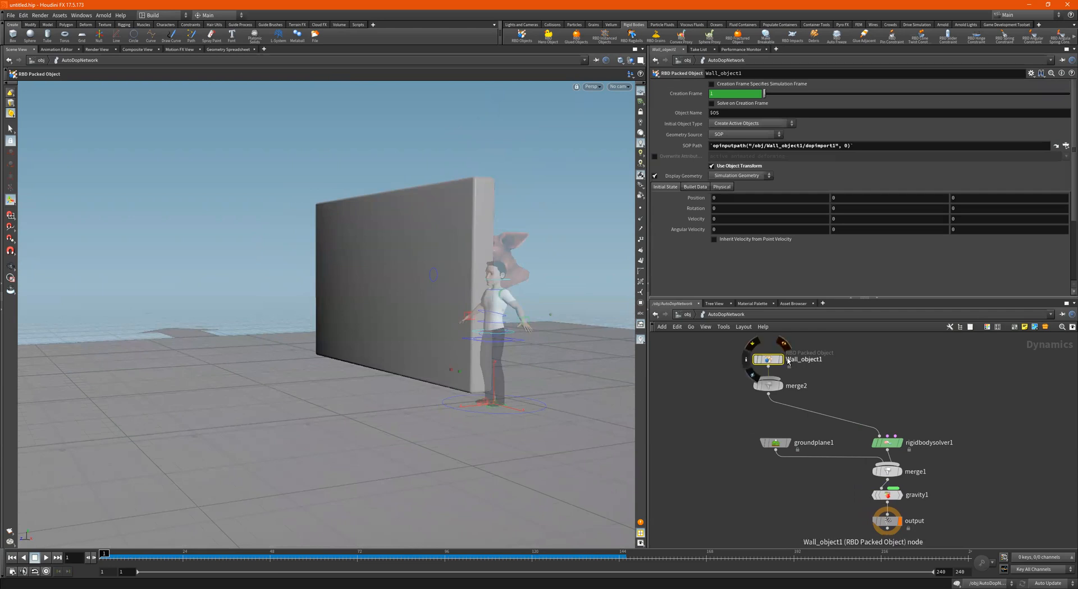
- Duplicate the Wall_object1 geometry at the object level and rename the copy Can_object2
left_click(687, 314)
scroll(792, 426, "up", 1)
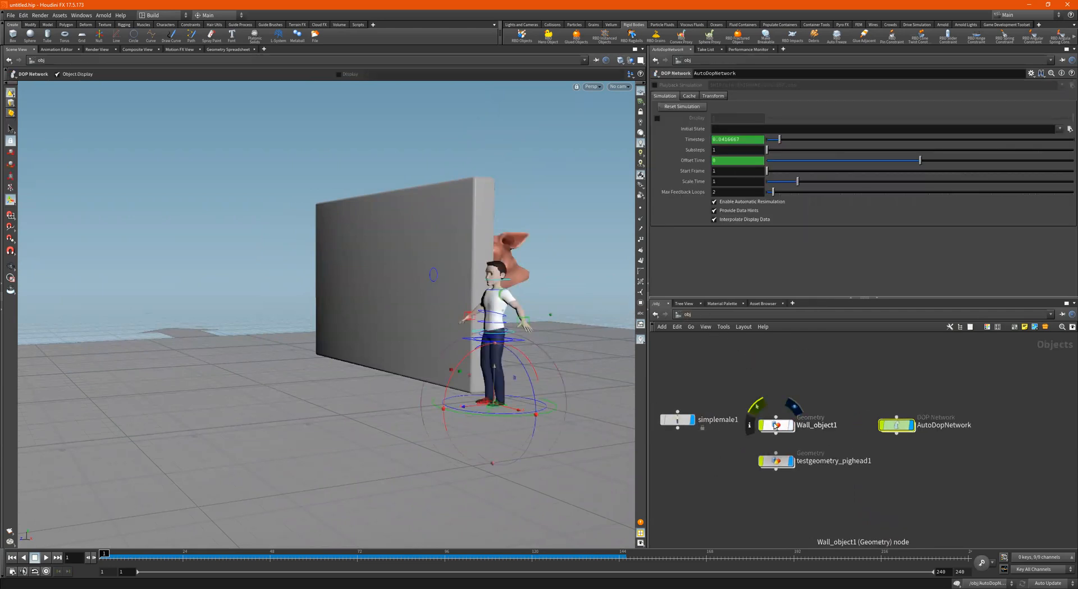
left_click(775, 427)
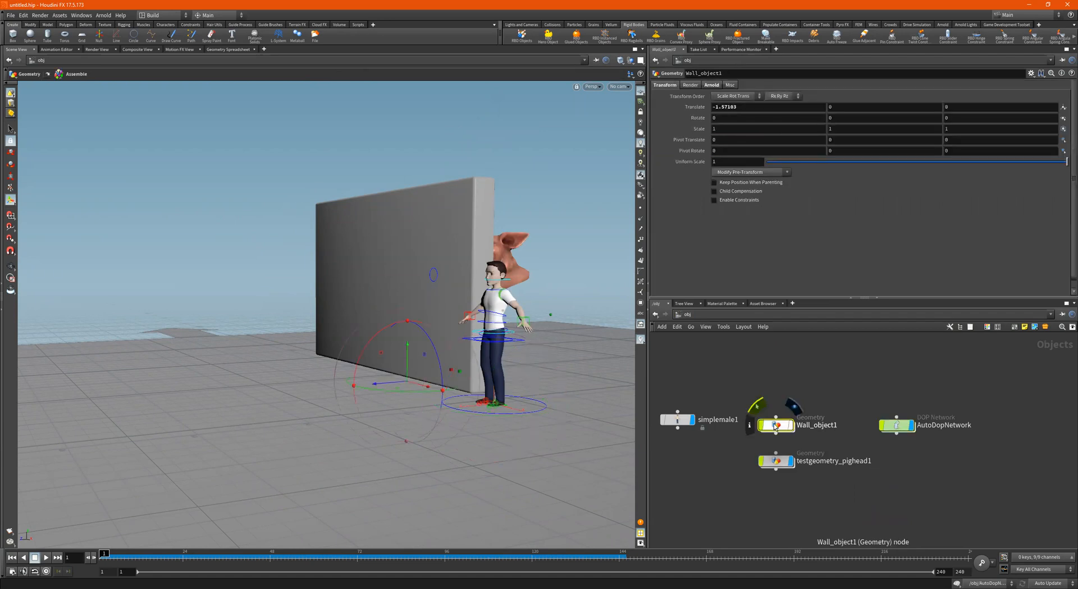
left_click_drag(775, 426, 780, 378, "alt")
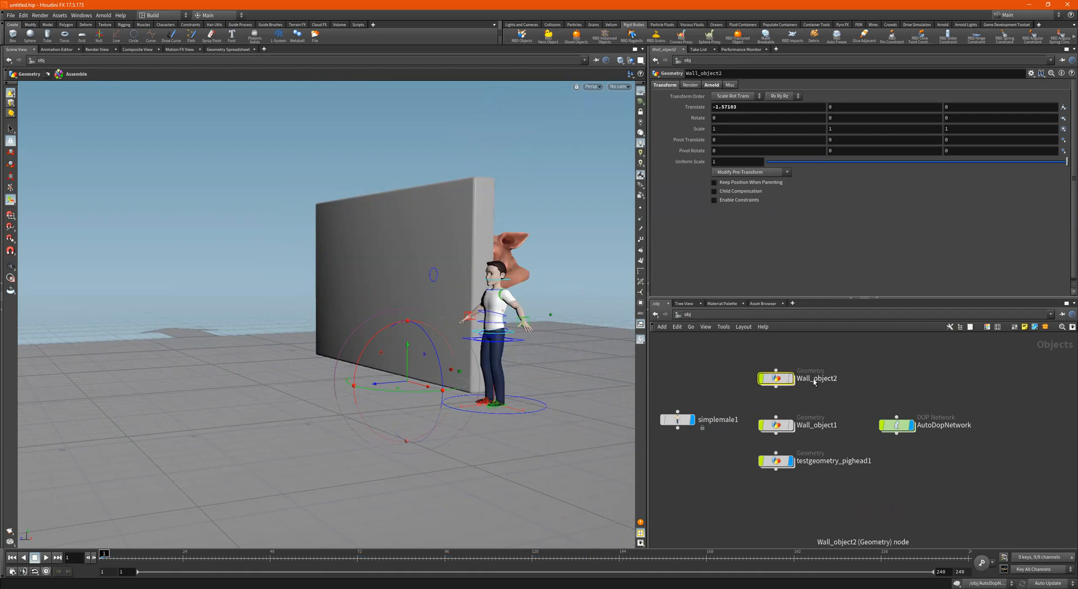
double_click(814, 383)
double_click(806, 380)
type("Can")
key("Return")
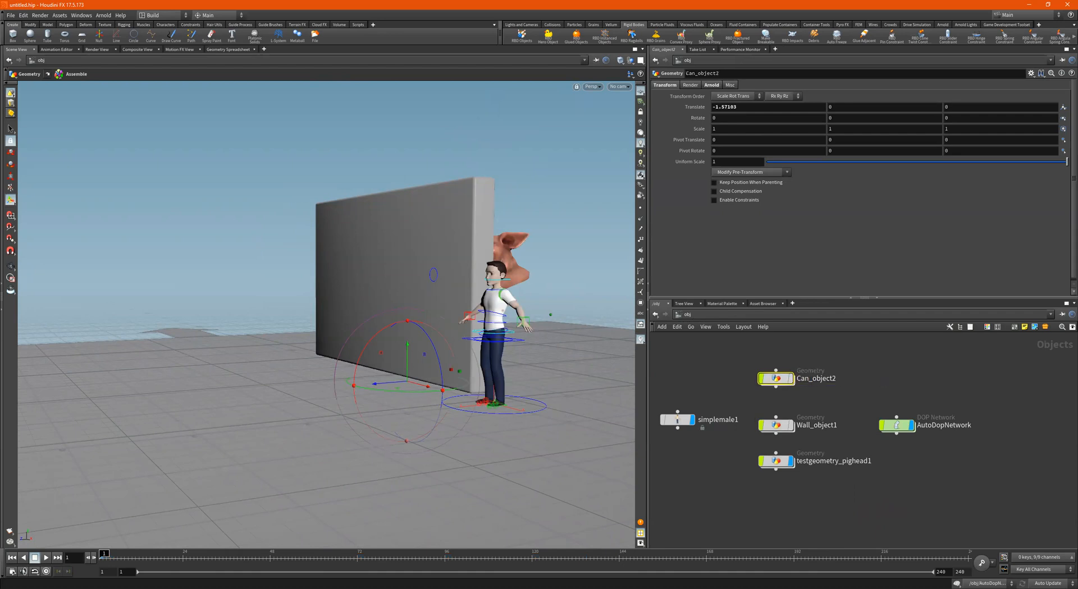
- Open Can_object2 and delete its box1 and polybevel1 nodes
double_click(776, 377)
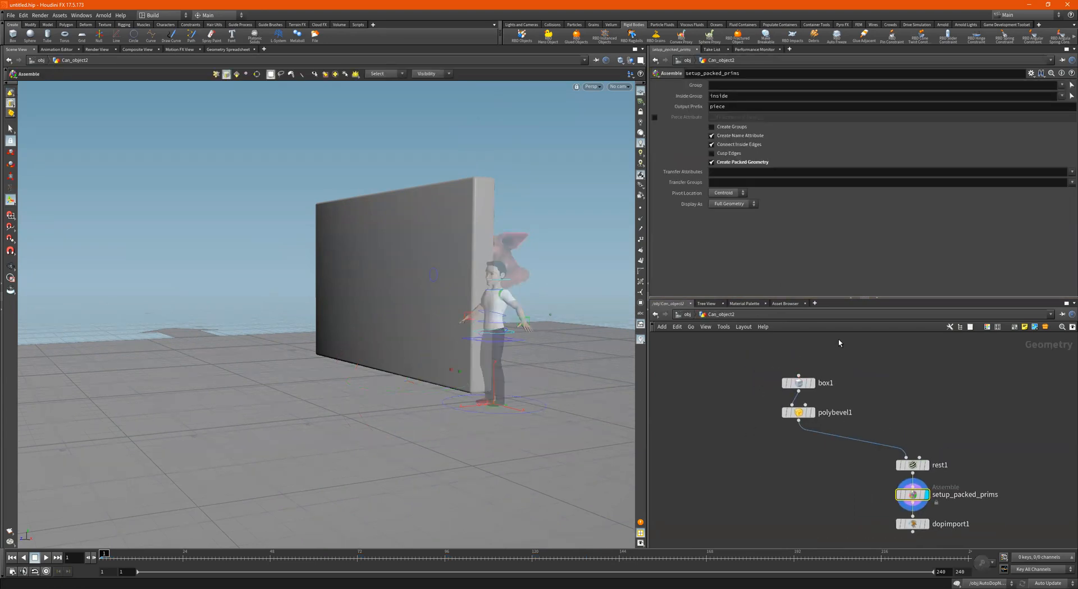
left_click_drag(839, 343, 772, 441)
key("Delete")
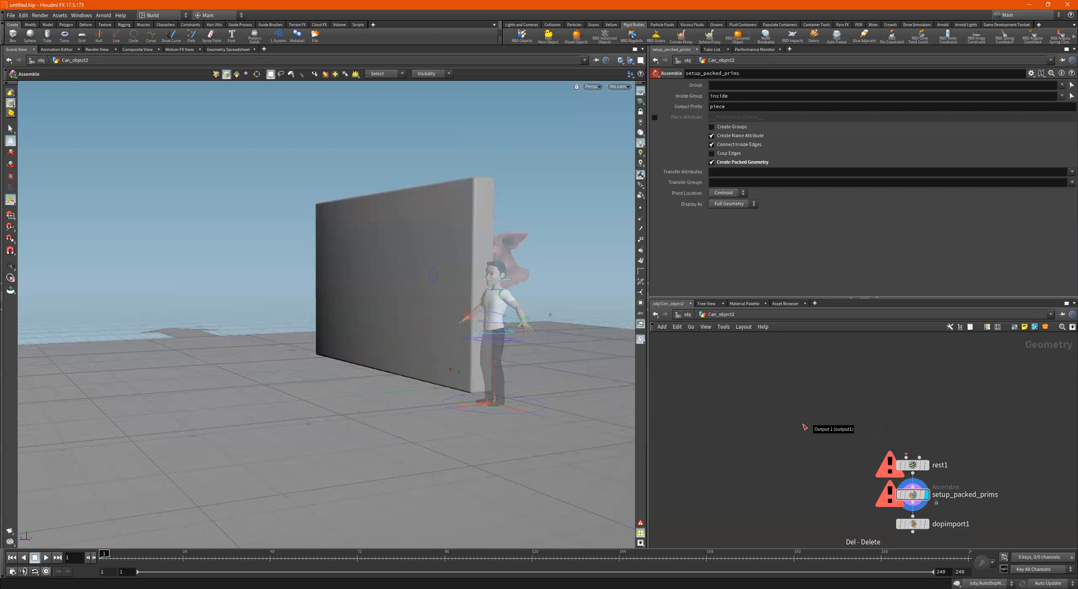
- Add a Cache node above rest1 in the Can_object2 network
key("Tab")
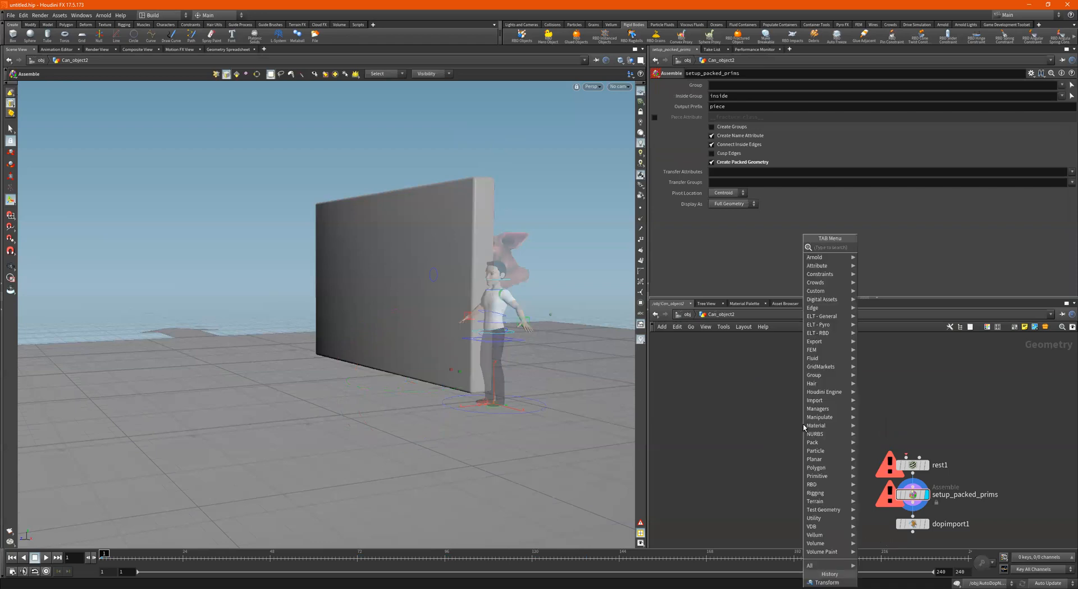
type("c")
key("Return")
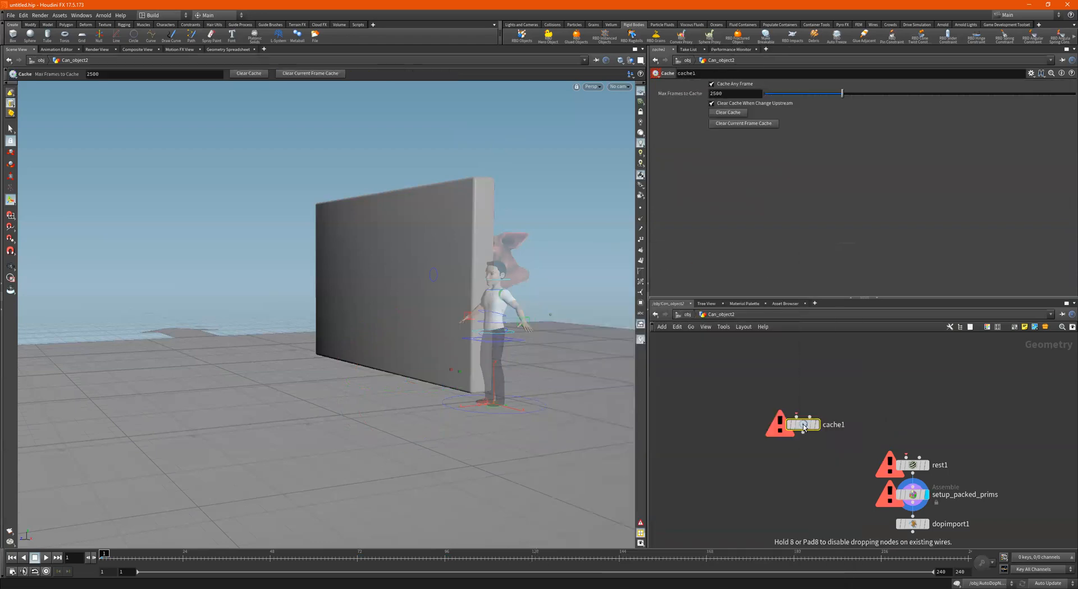
left_click(803, 427)
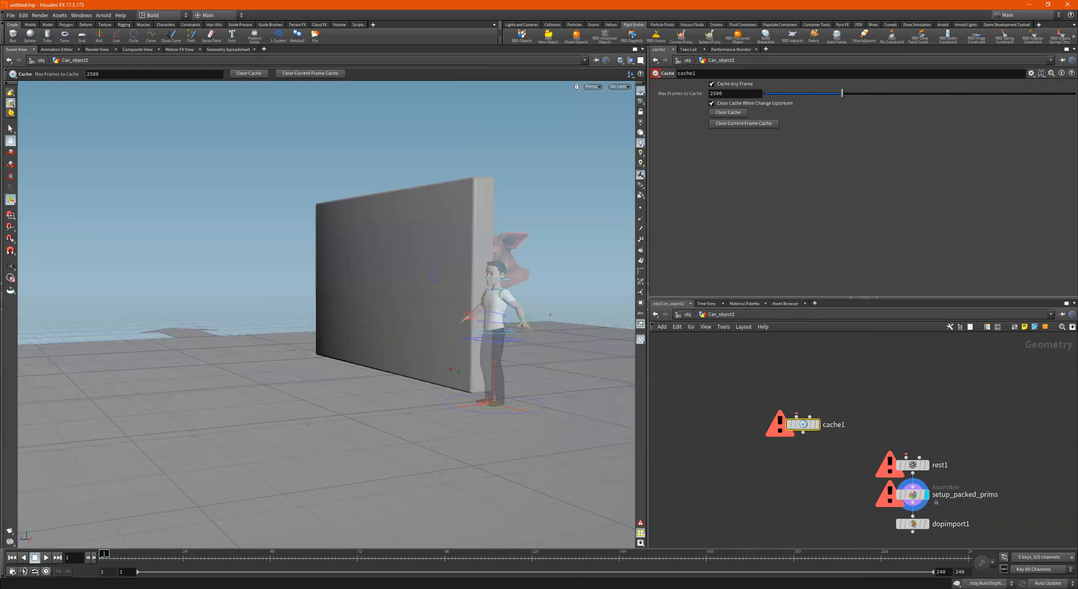
- Delete the cache1 node, add a Tube node in its place and display the tube in the viewport
middle_click_drag(827, 387, 827, 385)
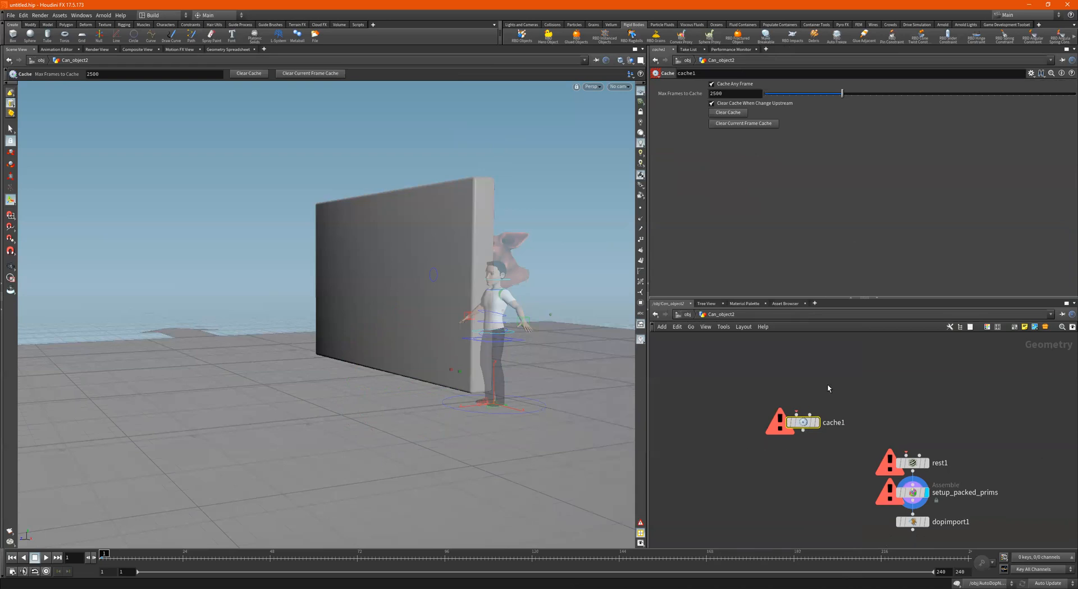
key("Delete")
key("Tab")
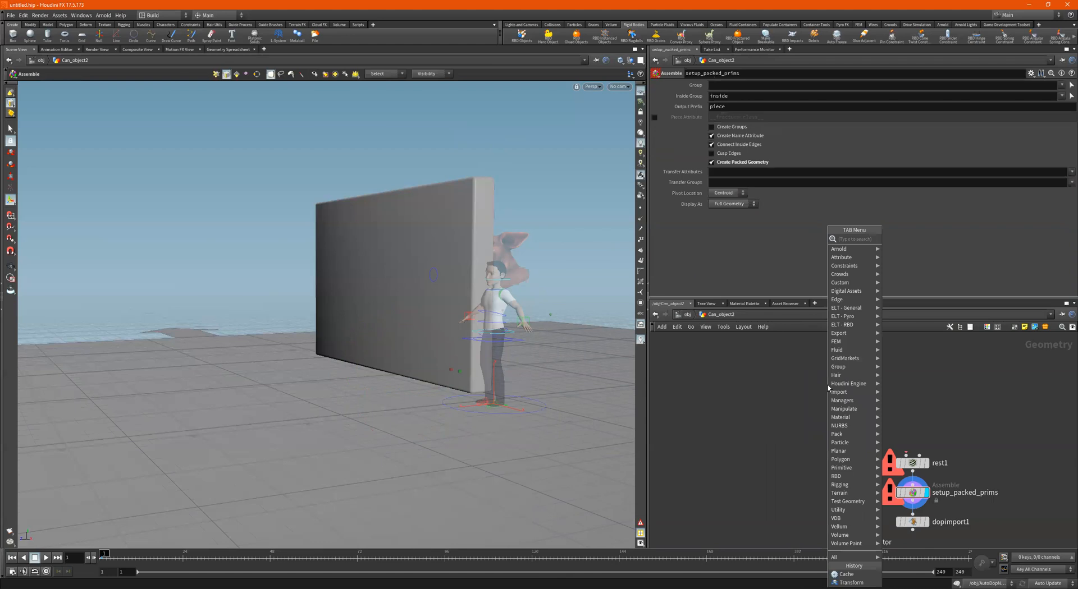
type("tube")
key("Return")
right_click_drag(415, 401, 377, 388, "alt")
left_click_drag(506, 386, 462, 378)
key("Return")
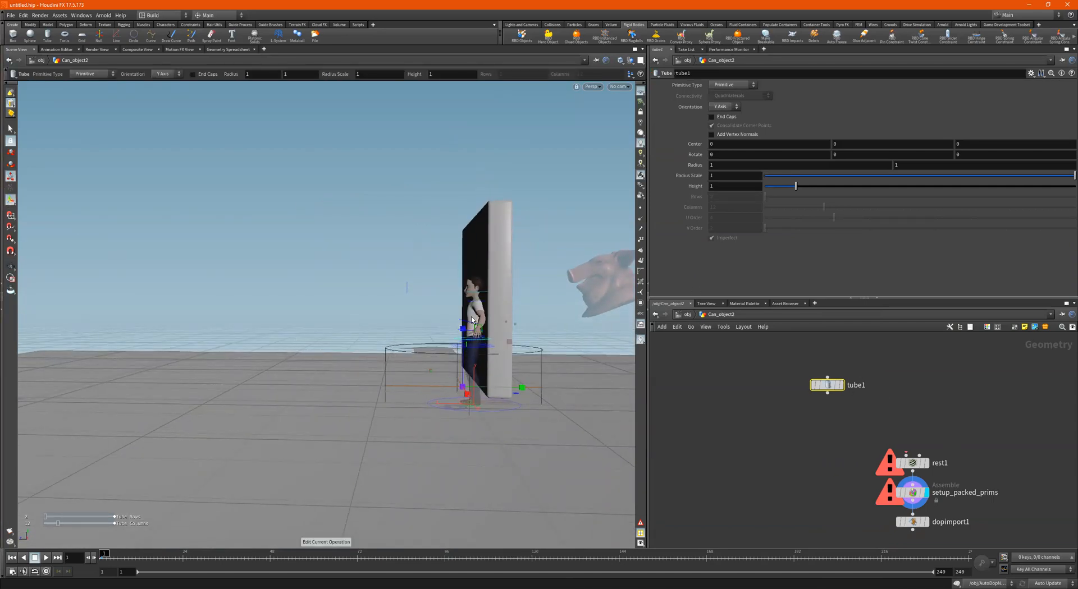
left_click_drag(355, 306, 313, 303, "alt")
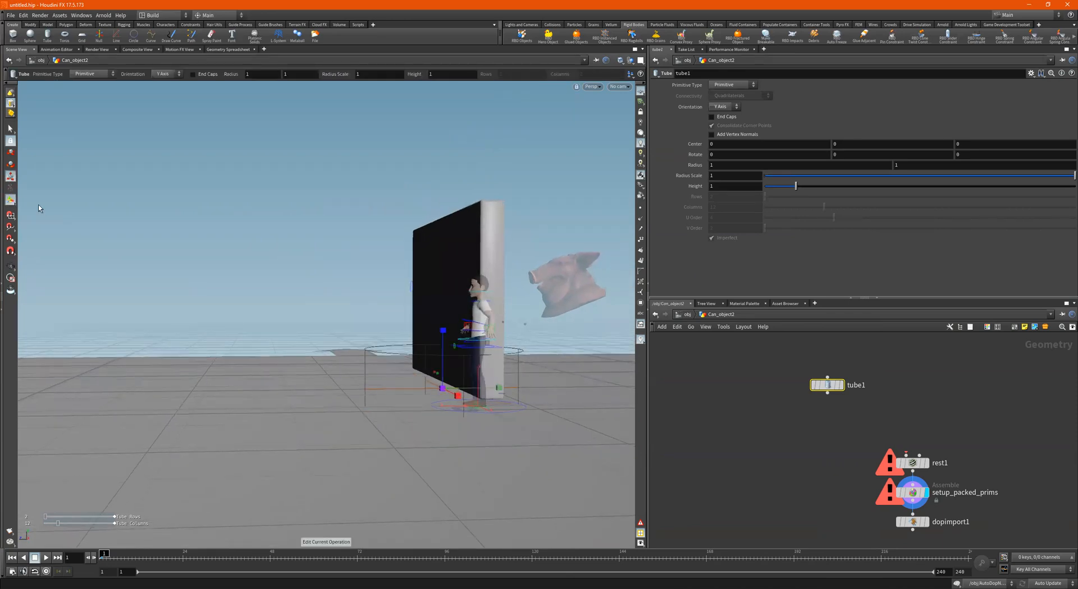
left_click_drag(221, 252, 384, 312, "alt")
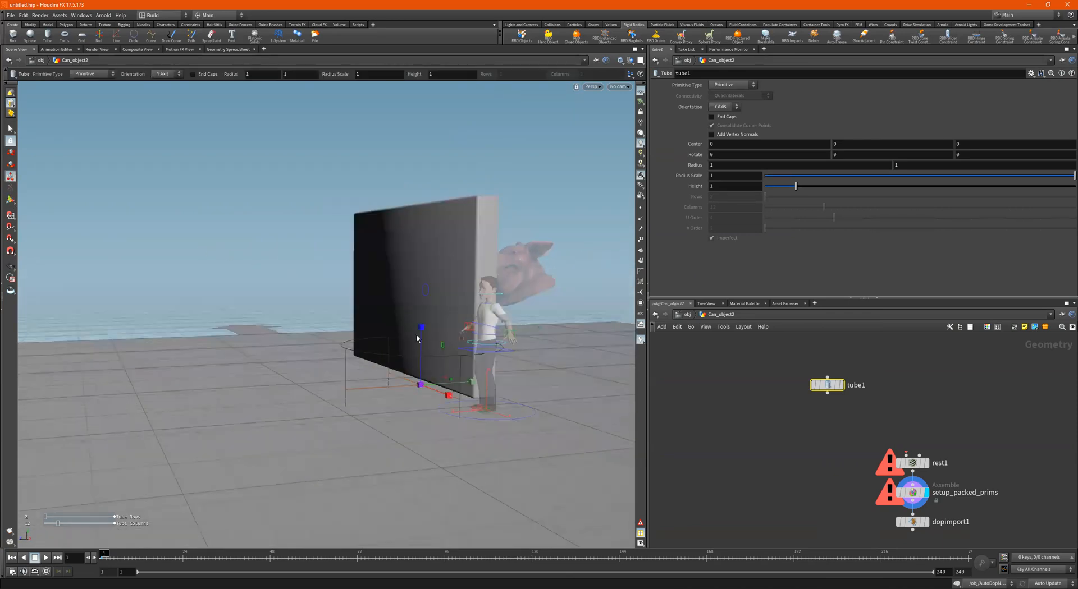
left_click(842, 385)
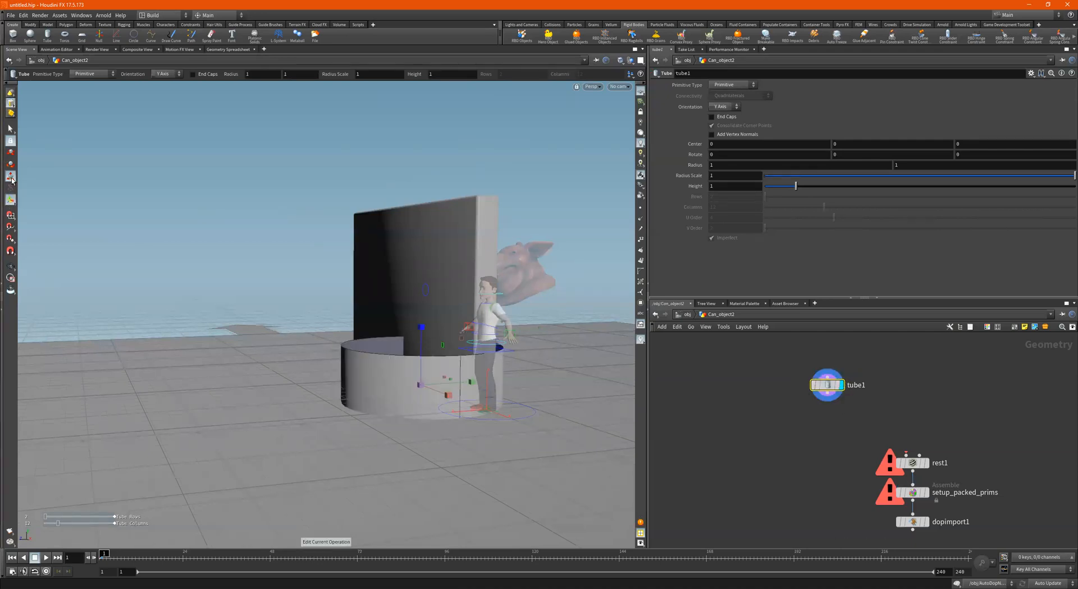
- Scale tube1 down to can proportions in the viewport, with a radius of about 0.063 and a height of about 0.31
left_click(10, 129)
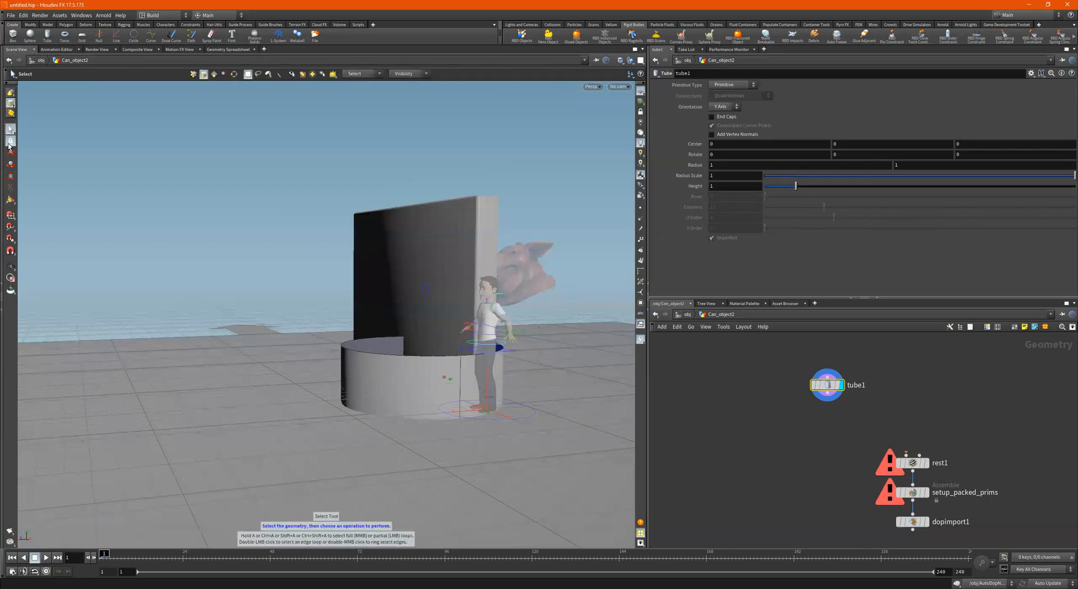
left_click(10, 200)
left_click_drag(463, 321, 433, 328, "alt")
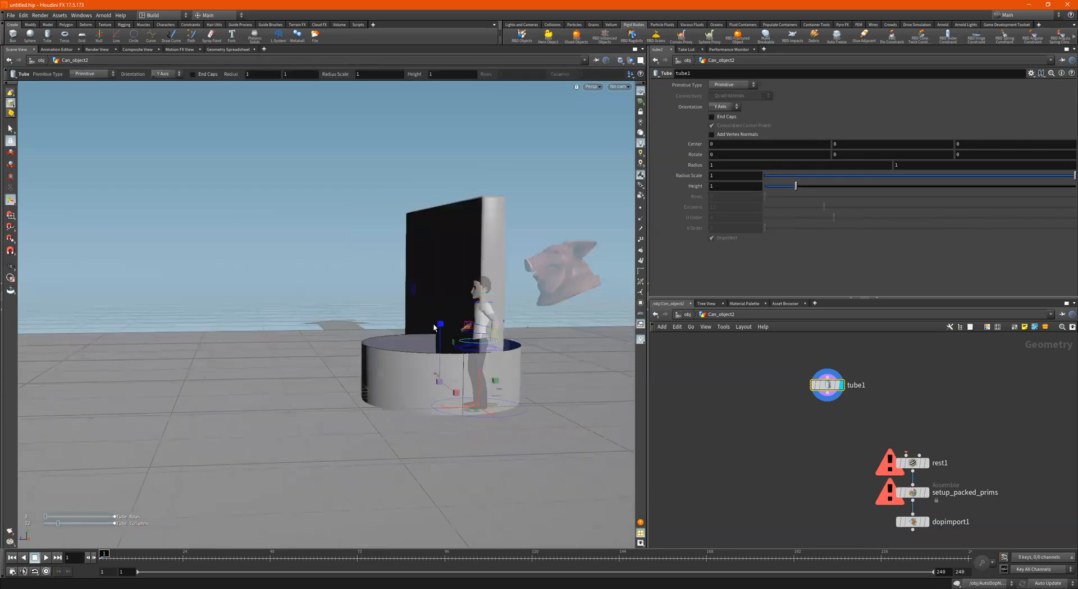
left_click_drag(435, 384, 370, 385)
left_click_drag(438, 325, 426, 152)
left_click_drag(437, 384, 390, 389)
key("w")
key("w")
- Raise tube1 above the ground plane to about 1 in Y and place it in front of the wall at about 0.56 in Z
key("r")
key("t")
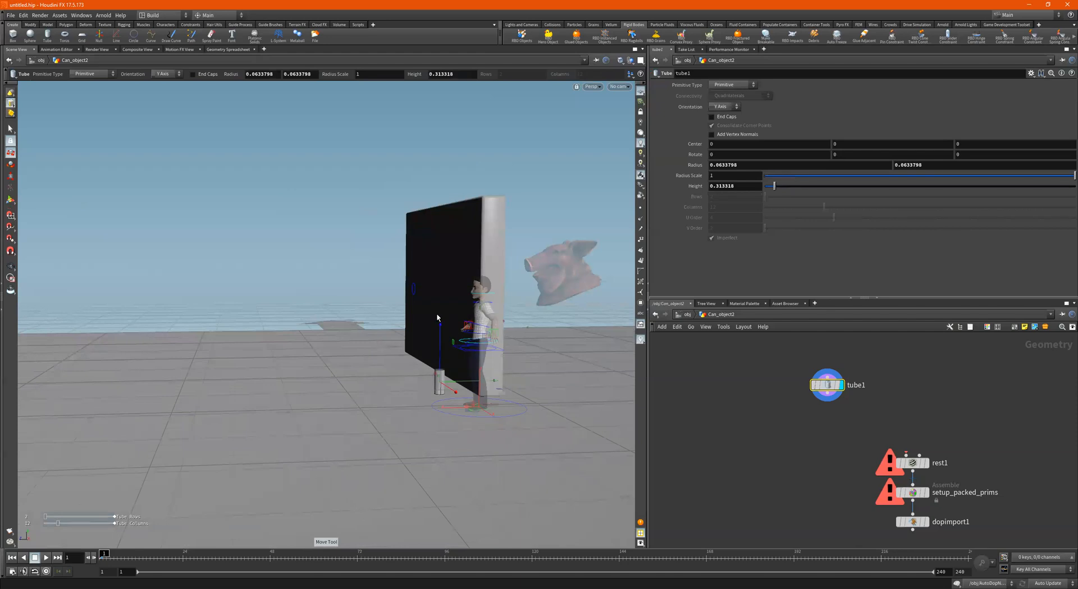
left_click_drag(439, 333, 452, 309)
left_click_drag(517, 306, 470, 303)
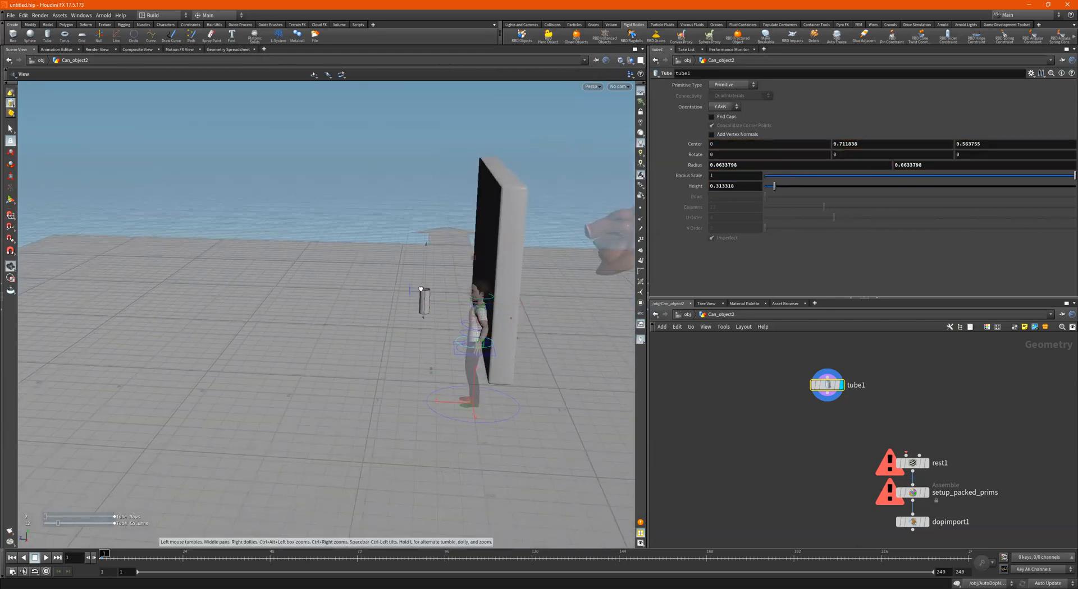
left_click_drag(401, 302, 415, 285, "alt")
right_click_drag(416, 284, 416, 304, "alt")
left_click_drag(415, 304, 457, 309)
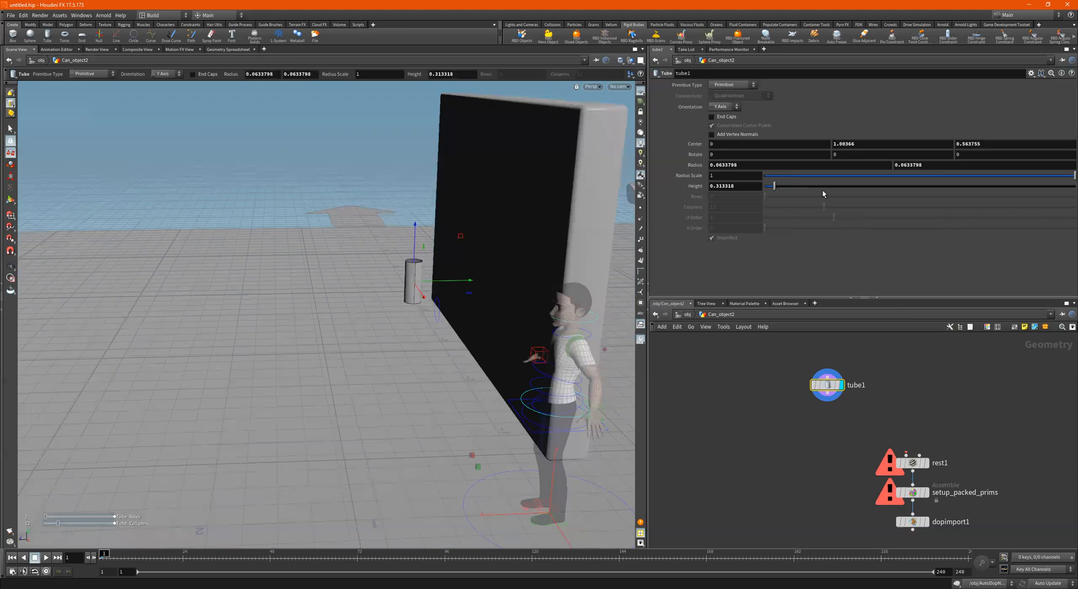
- Enable end caps on tube1 and set its primitive type to Polygon
left_click(721, 117)
right_click_drag(356, 224, 534, 229, "alt")
left_click_drag(534, 229, 537, 238, "alt")
left_click(731, 85)
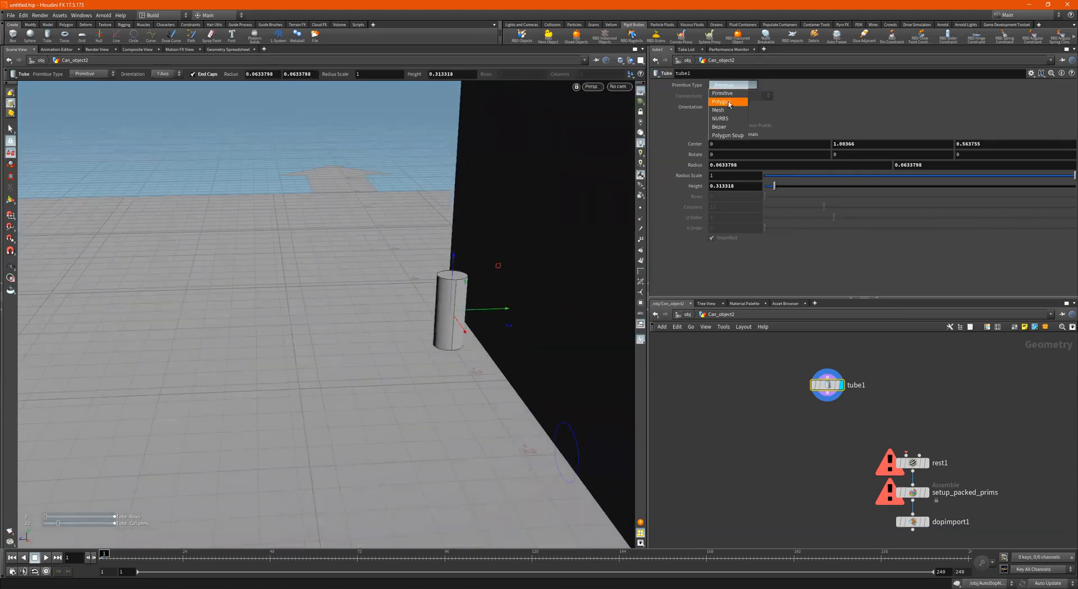
right_click_drag(547, 238, 544, 257, "alt")
left_click_drag(544, 258, 510, 270, "alt")
middle_click_drag(510, 270, 457, 281, "alt")
right_click_drag(458, 281, 259, 282, "alt")
- Connect tube1 to the first input of rest1 and display the outputs of rest1 and setup_packed_prims in turn
middle_click_drag(854, 382, 834, 354)
scroll(834, 355, "up", 1)
left_click(774, 369)
left_click(847, 416)
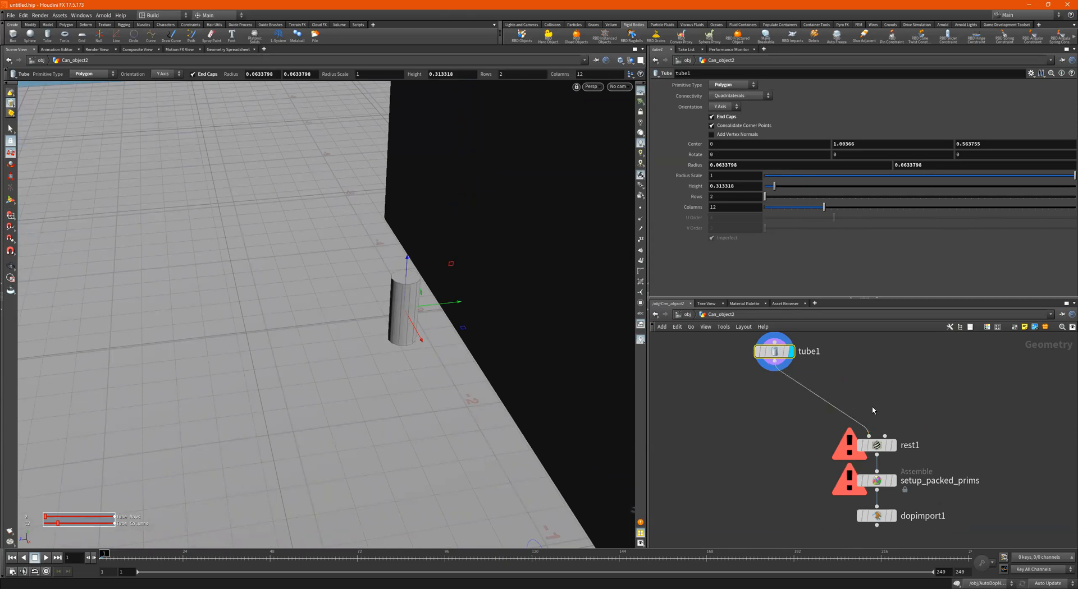
middle_click_drag(931, 428, 907, 402)
left_click(857, 420)
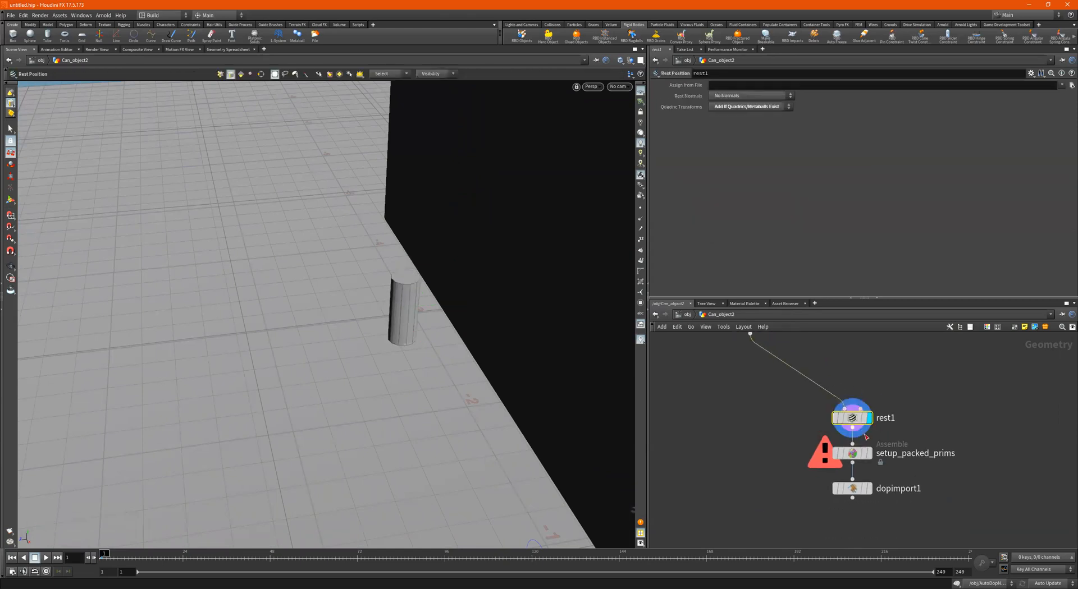
left_click(851, 456)
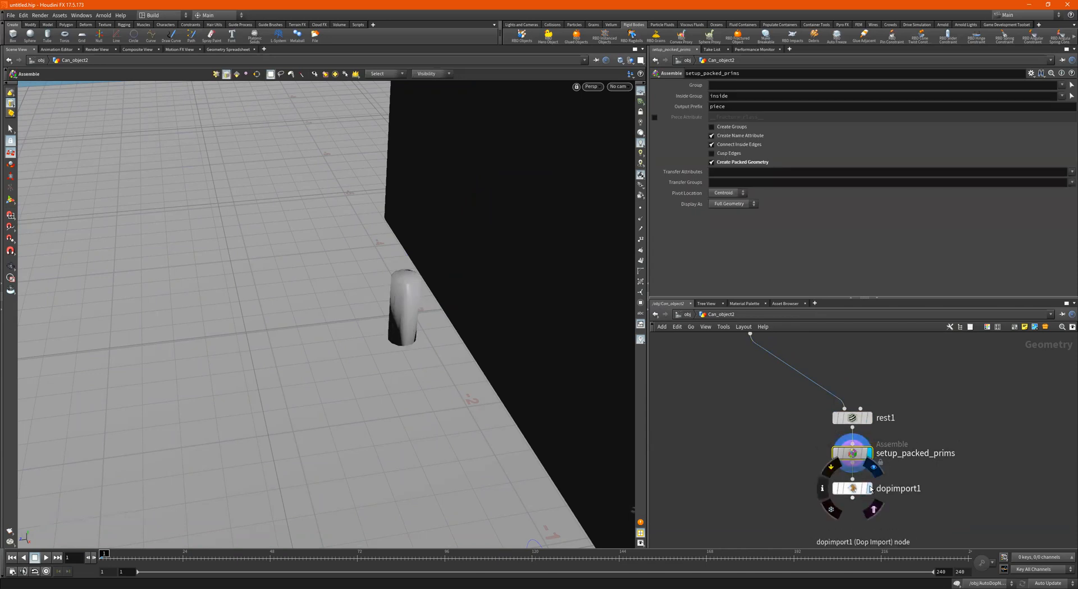
- Display dopimport1 and point its object mask to /obj/AutoDopNetwork/Can_object2
left_click(853, 489)
mouse_move(867, 480)
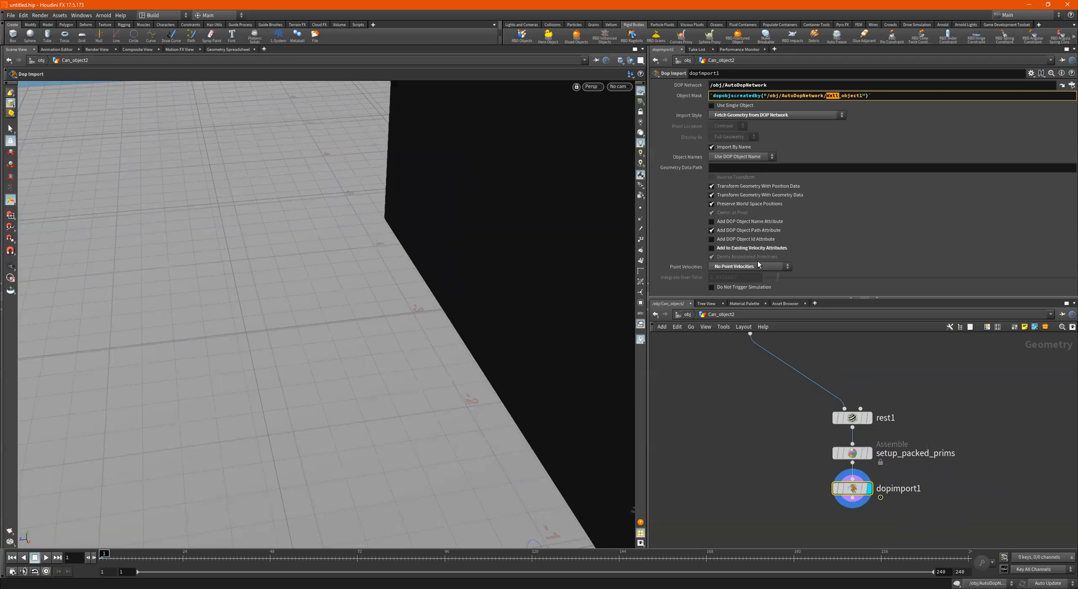
type("Can")
left_click(786, 389)
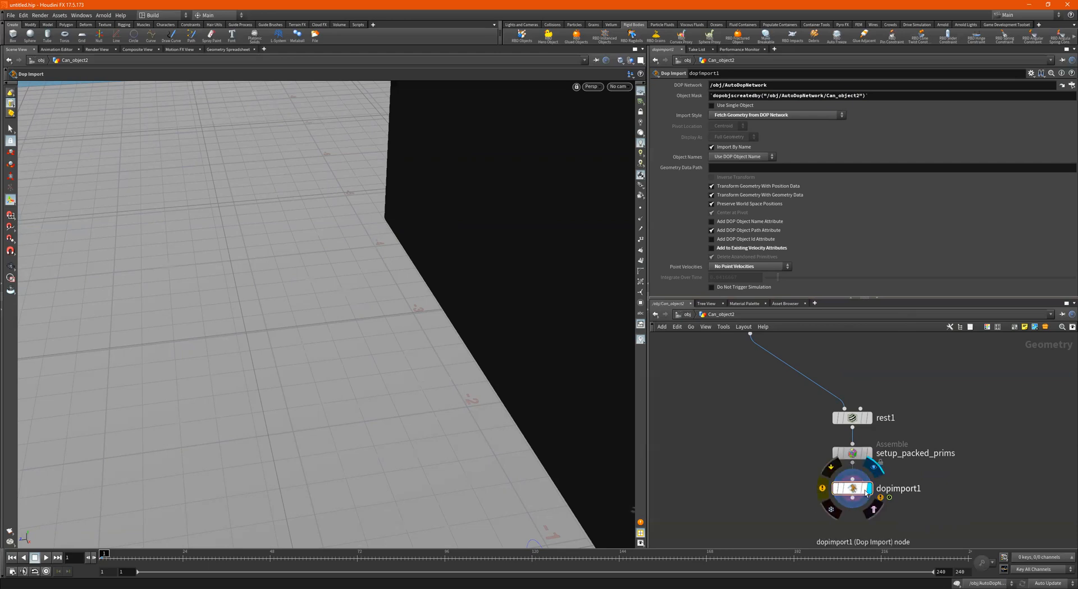
middle_click(853, 493)
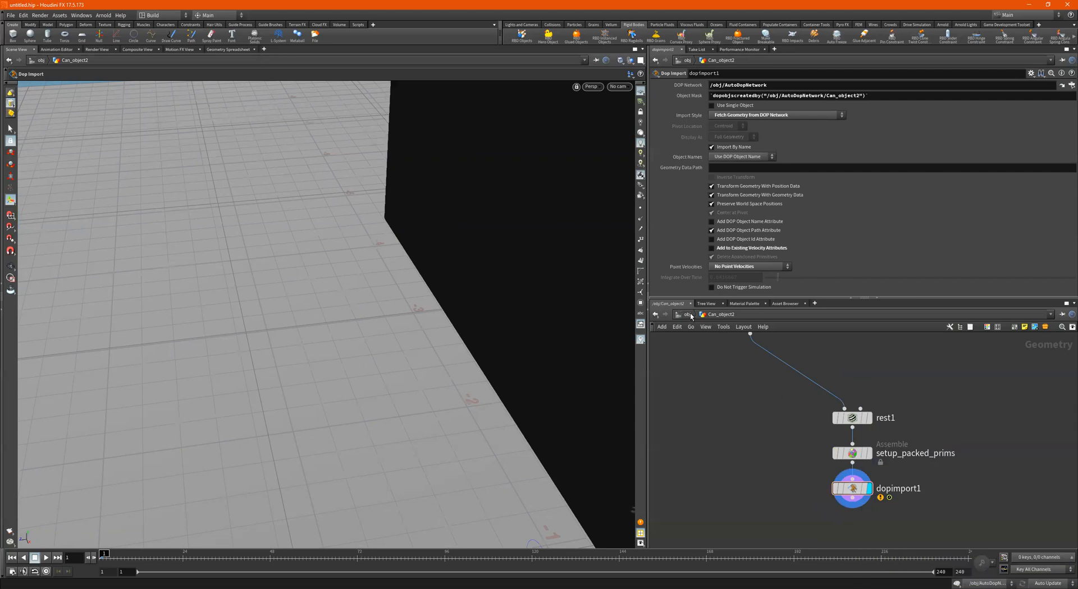
- Open AutoDopNetwork, move the Wall_object1 packed object away from above merge2 and duplicate it
key("u")
double_click(896, 425)
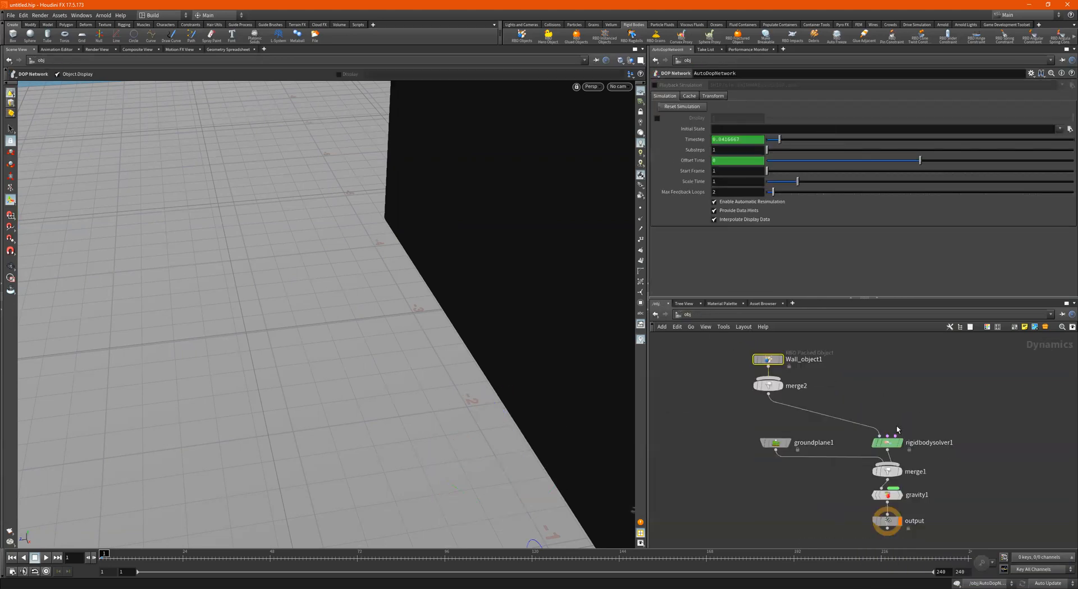
scroll(810, 379, "up", 2)
middle_click_drag(810, 379, 935, 444)
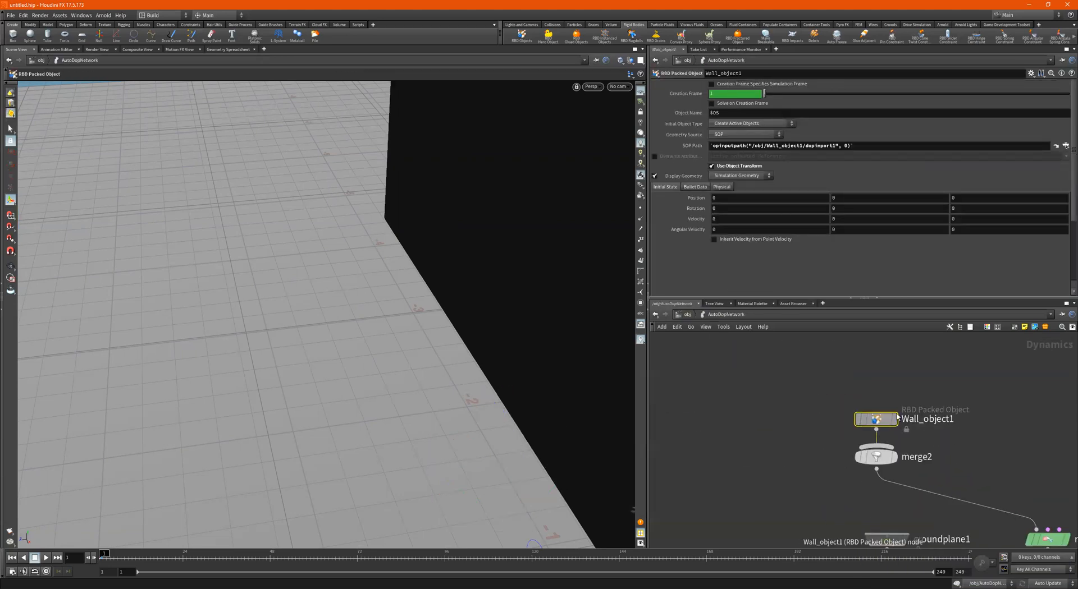
left_click_drag(863, 418, 743, 406)
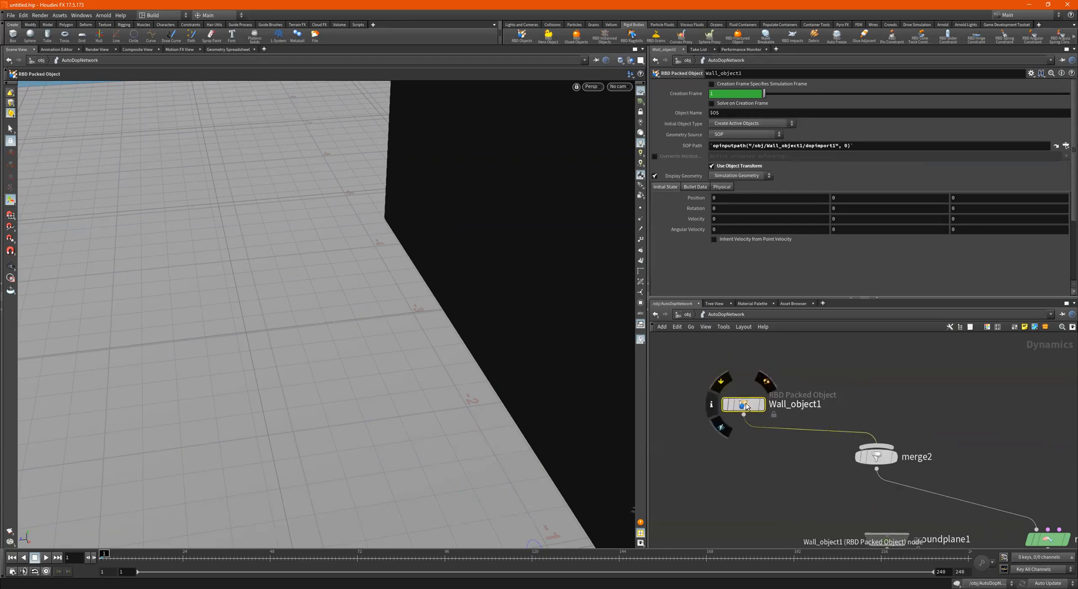
left_click_drag(745, 407, 918, 370, "alt")
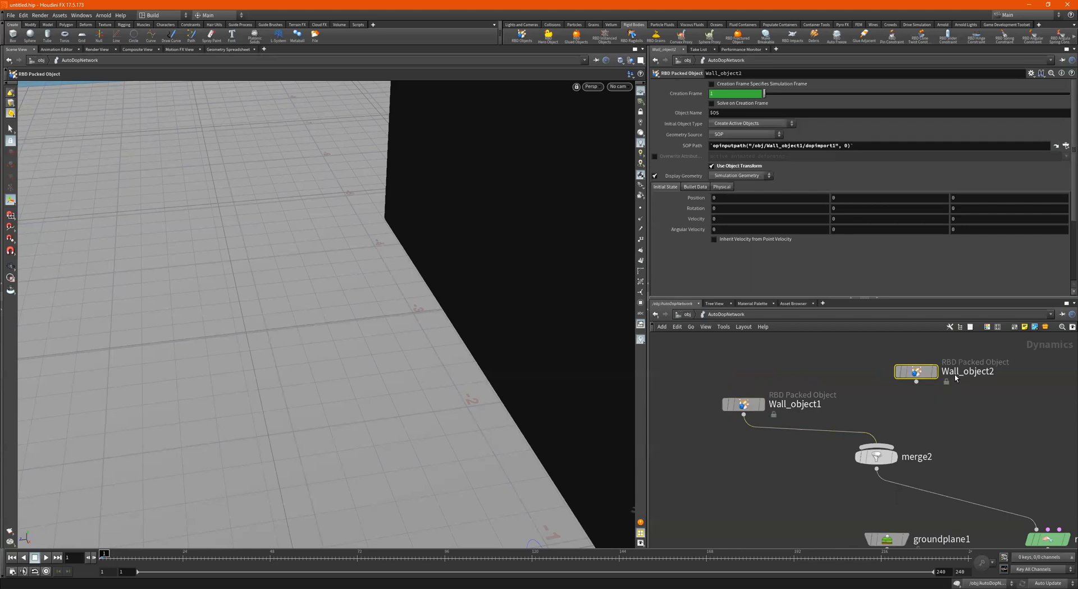
- Rename the duplicated packed object Can_object2 and connect it to merge2
double_click(957, 371)
key("BackSpace")
key("BackSpace")
key("BackSpace")
key("BackSpace")
type("Can")
key("Return")
left_click_drag(907, 387, 906, 387)
left_click(915, 381)
left_click(877, 447)
middle_click_drag(926, 432, 893, 446)
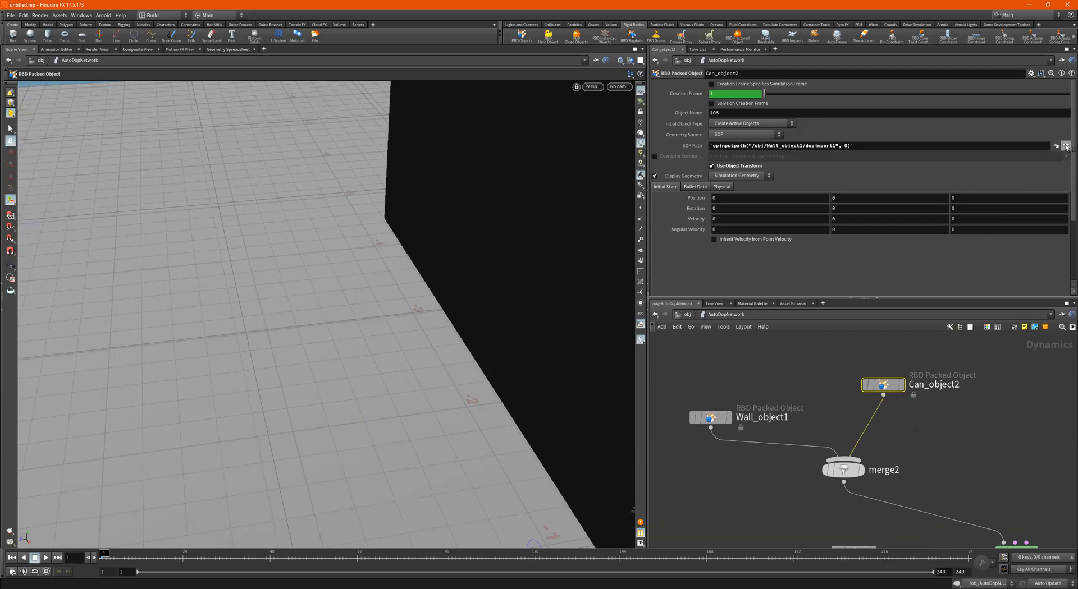
left_click(1064, 146)
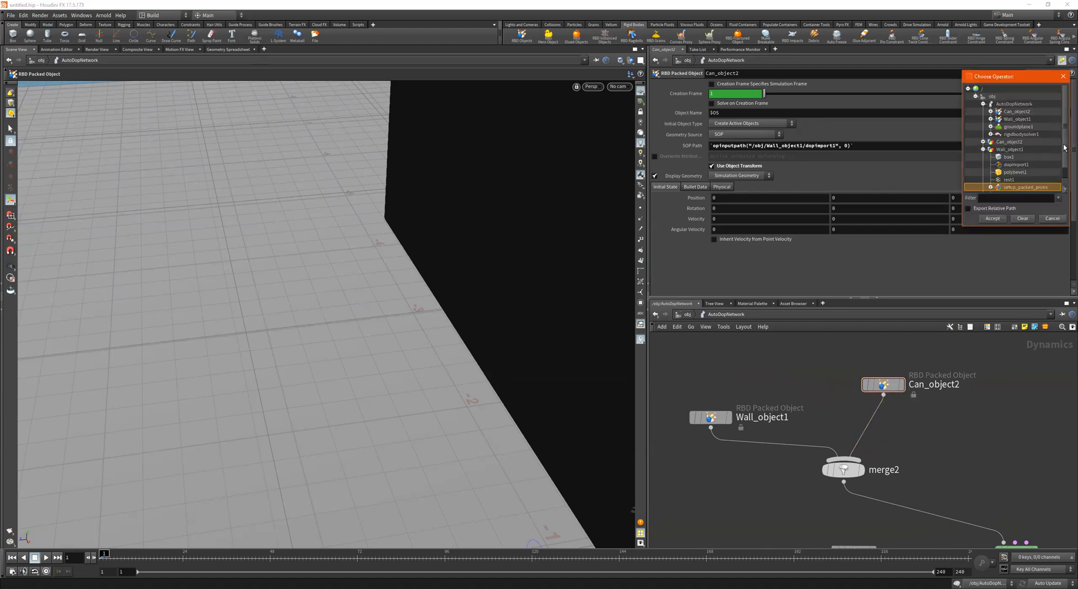
left_click(983, 150)
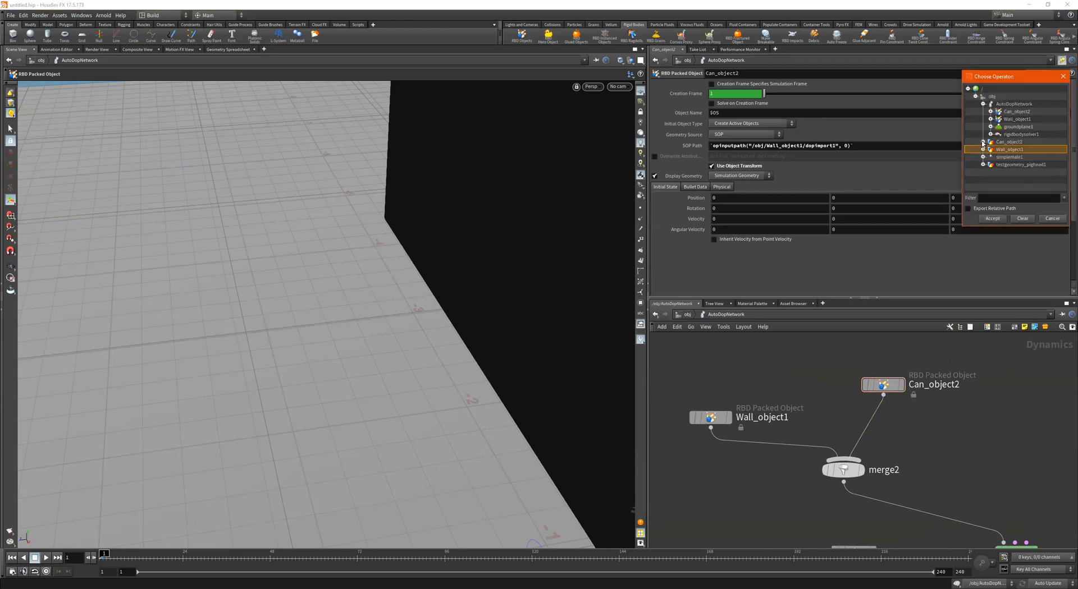
left_click(983, 142)
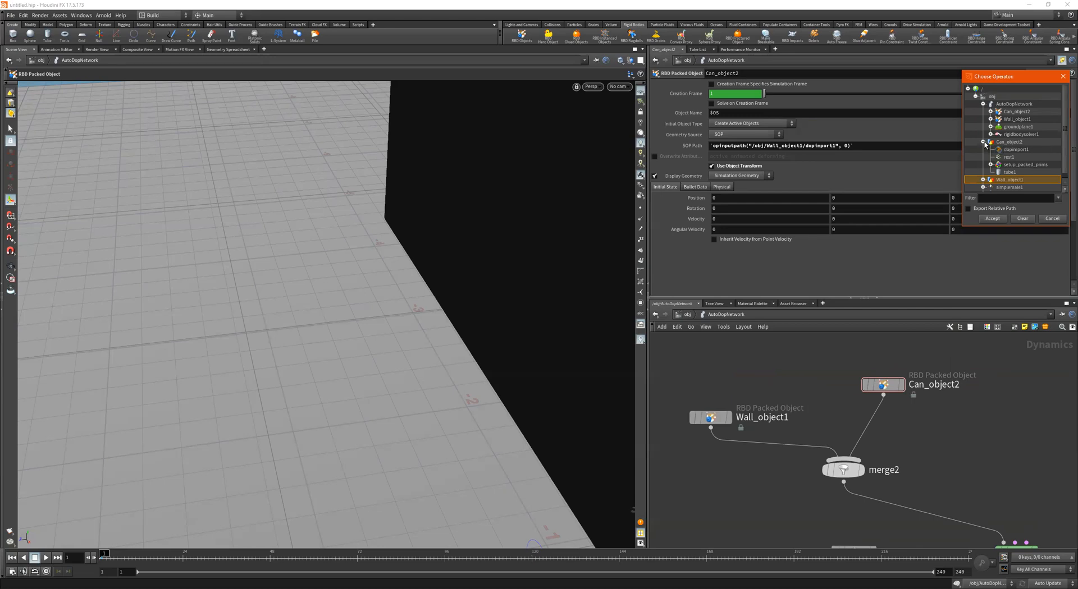
left_click(982, 142)
left_click(1052, 220)
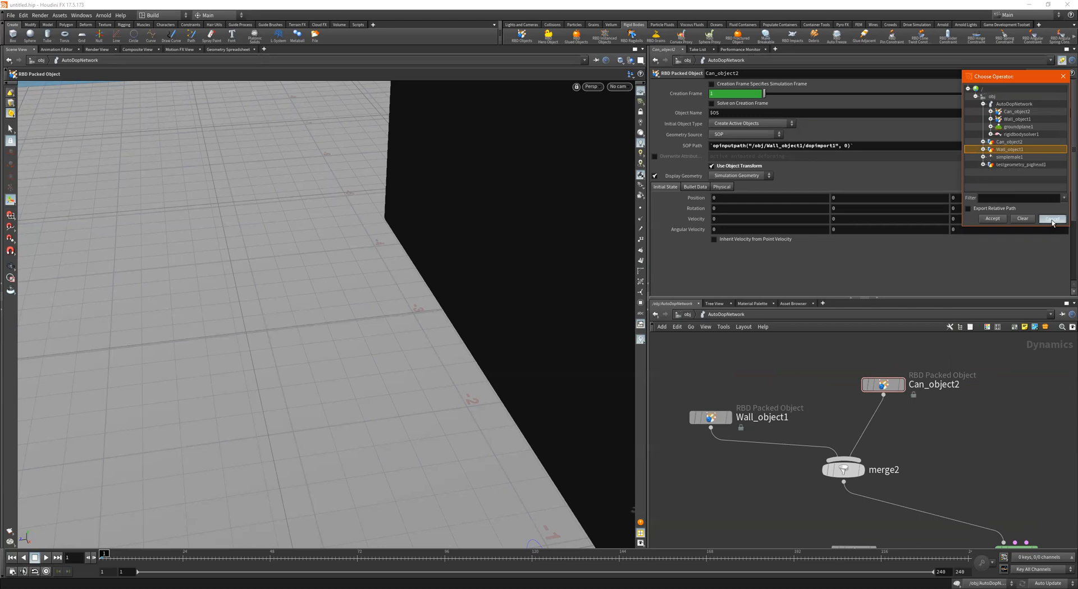
- Check which node Wall_object1's SOP path uses and set Can_object2's SOP path to /obj/Can_object2/setup_packed_prims
left_click(710, 418)
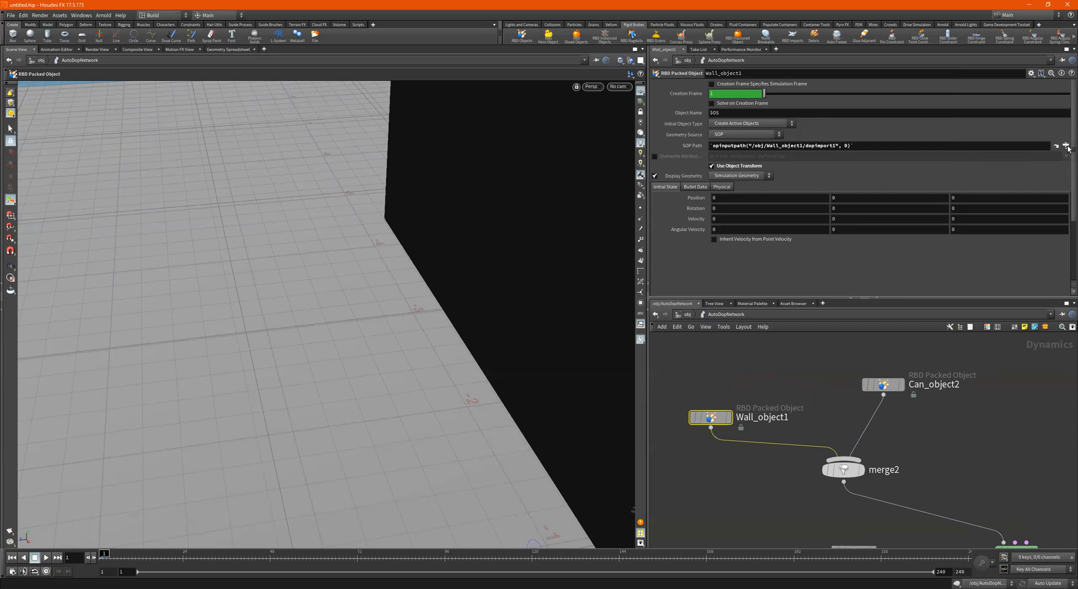
left_click(1066, 147)
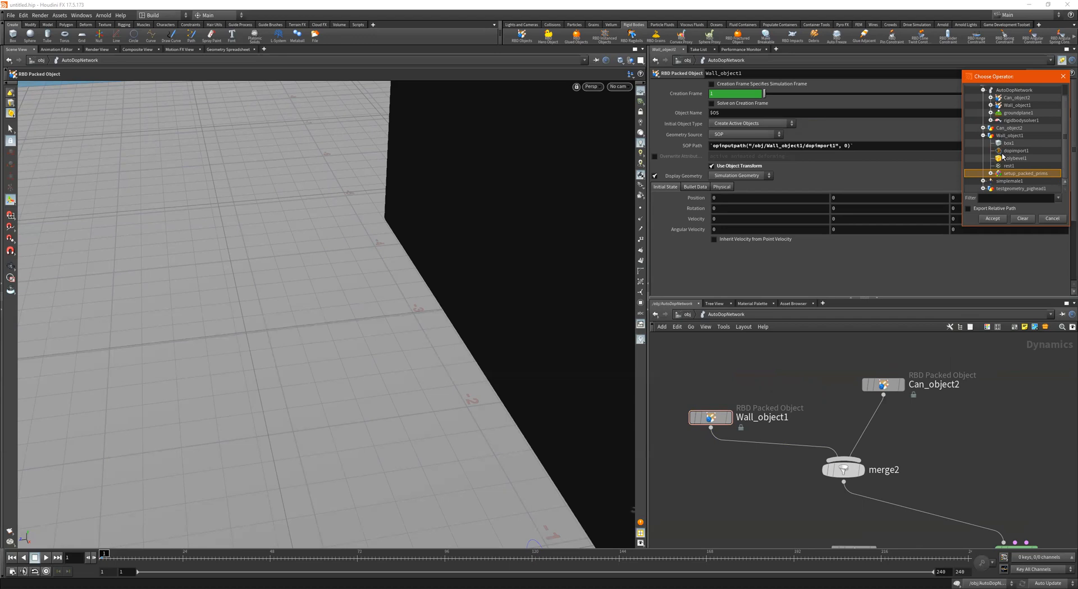
left_click(883, 385)
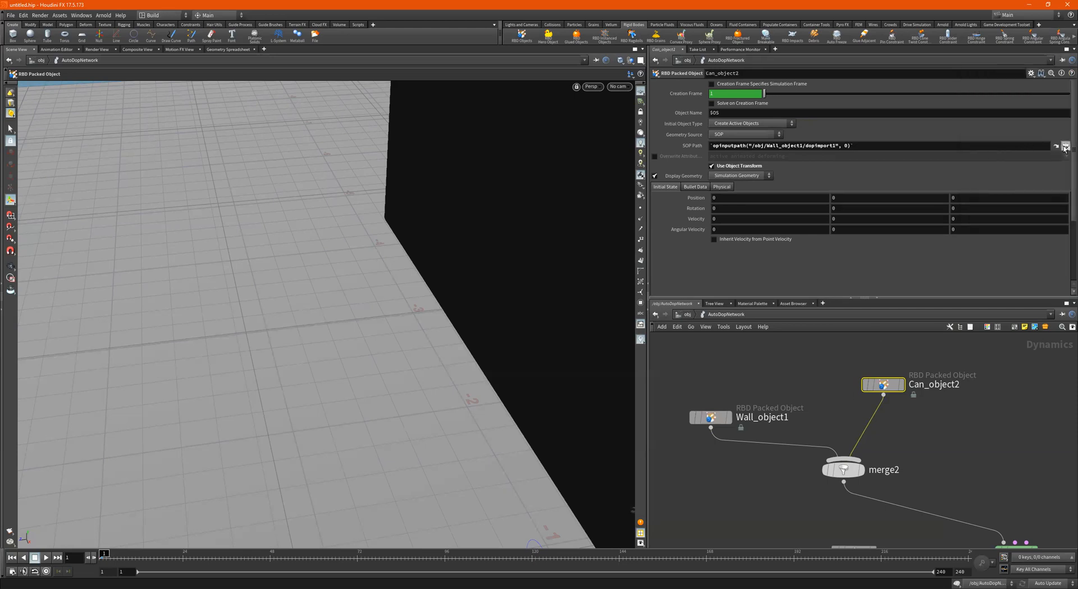
left_click(1064, 147)
left_click(983, 128)
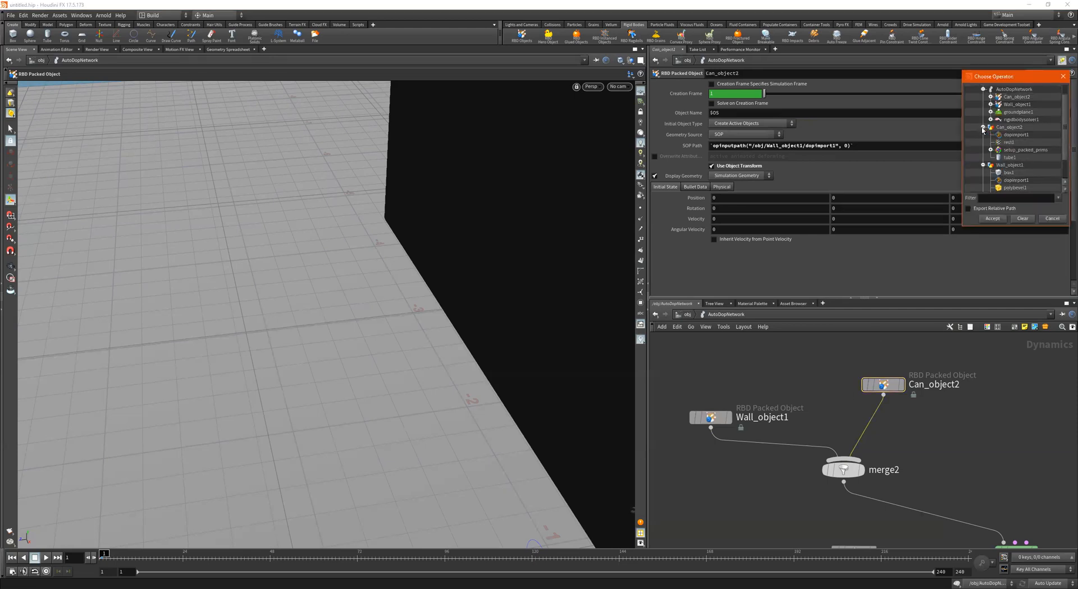
left_click(1009, 150)
left_click(994, 219)
- Frame the can and wall in the viewport, play the simulation to examine how both objects behave, and stop playback
right_click_drag(415, 237, 390, 245, "alt")
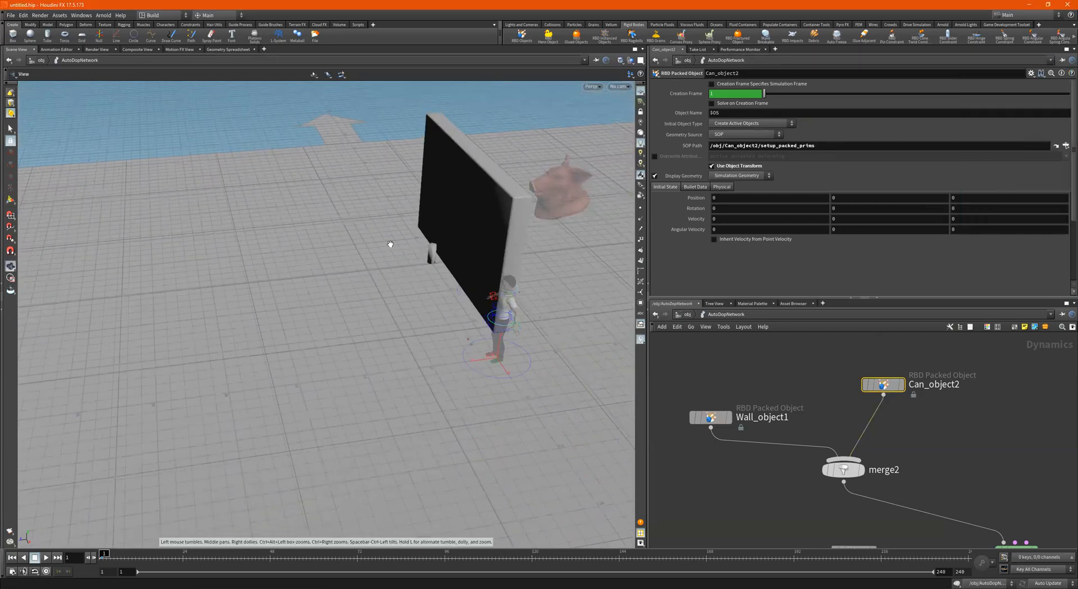
left_click_drag(466, 214, 382, 240, "alt")
right_click_drag(382, 241, 469, 210, "alt")
middle_click_drag(469, 209, 432, 218, "alt")
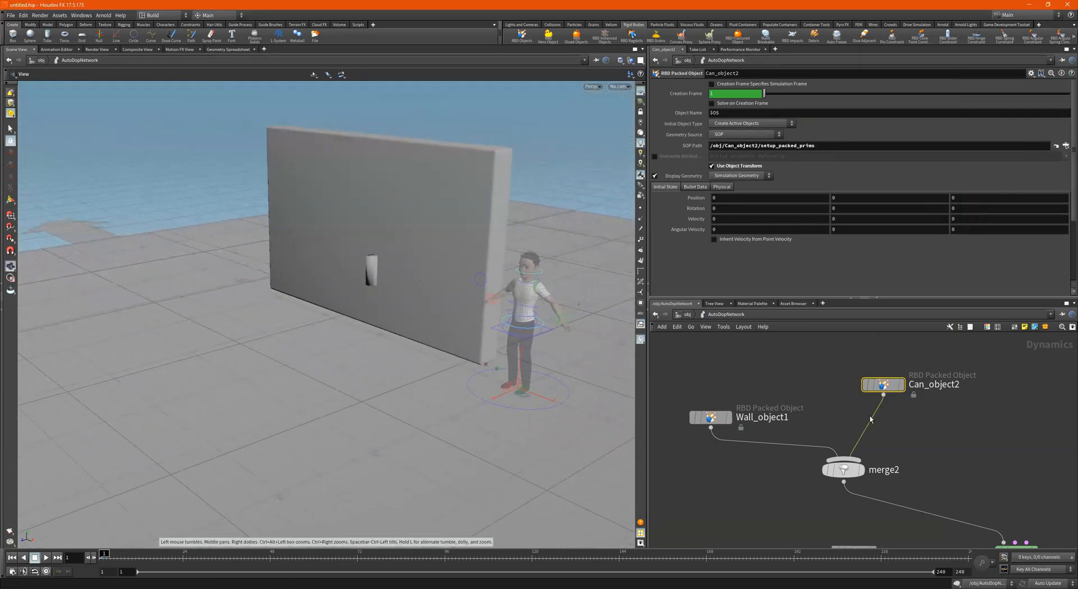
scroll(958, 431, "down", 5)
scroll(972, 455, "up", 5)
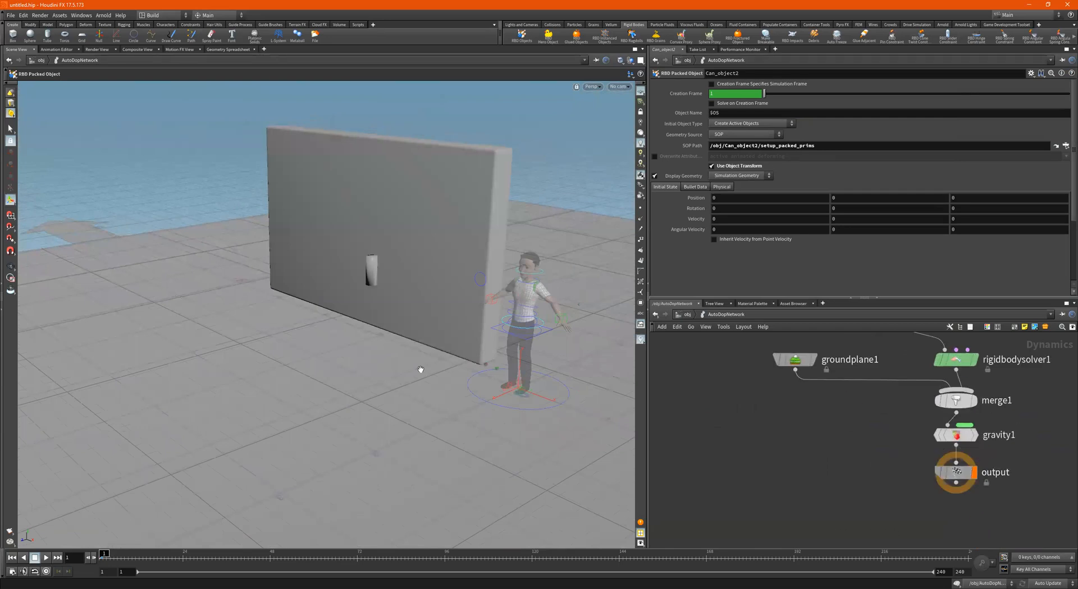
left_click_drag(421, 368, 418, 355, "alt")
left_click(46, 558)
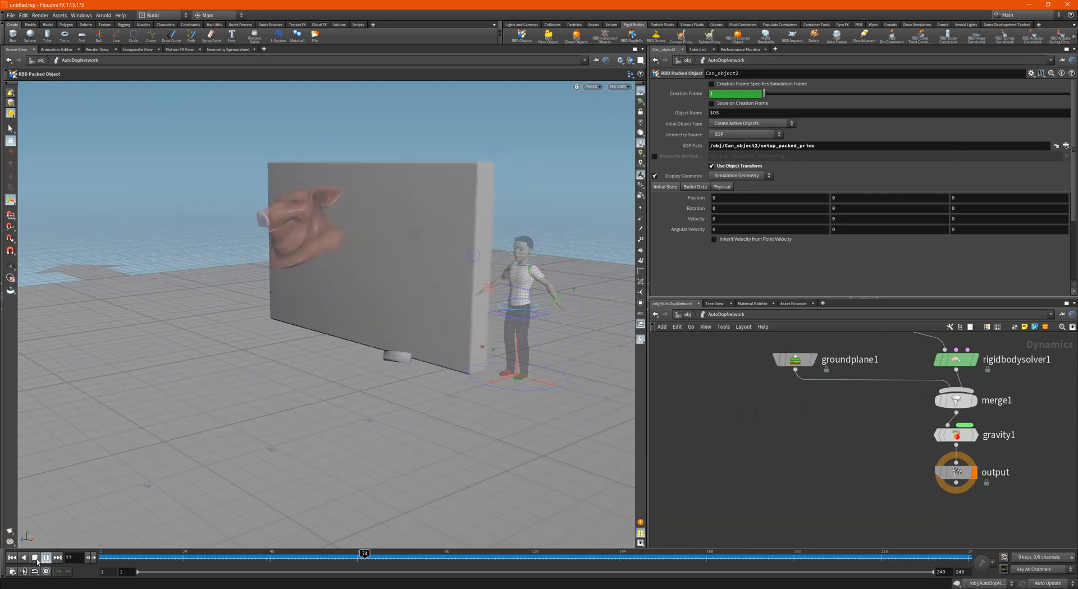
left_click(37, 560)
left_click_drag(239, 511, 267, 483, "alt")
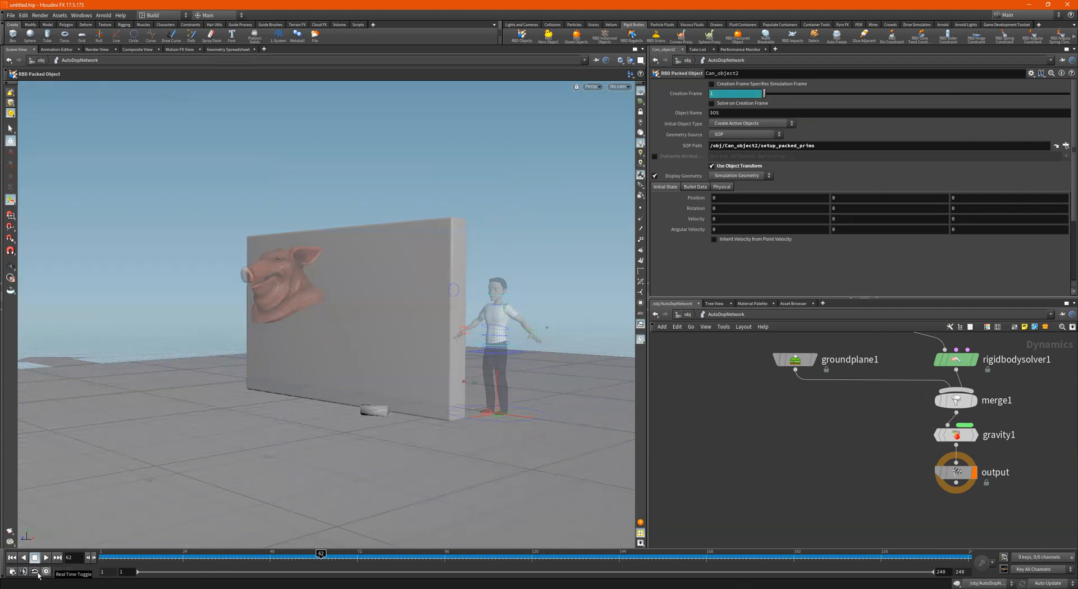
- Turn on real-time playback, replay the simulation from the first frame, stop it and return to frame 1
left_click(11, 557)
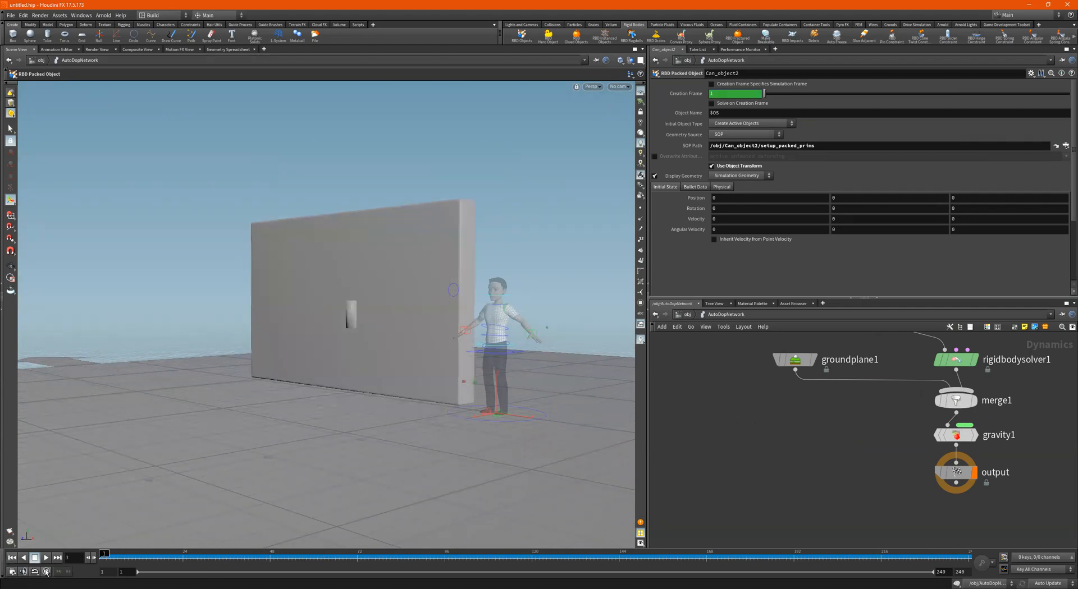
left_click(44, 558)
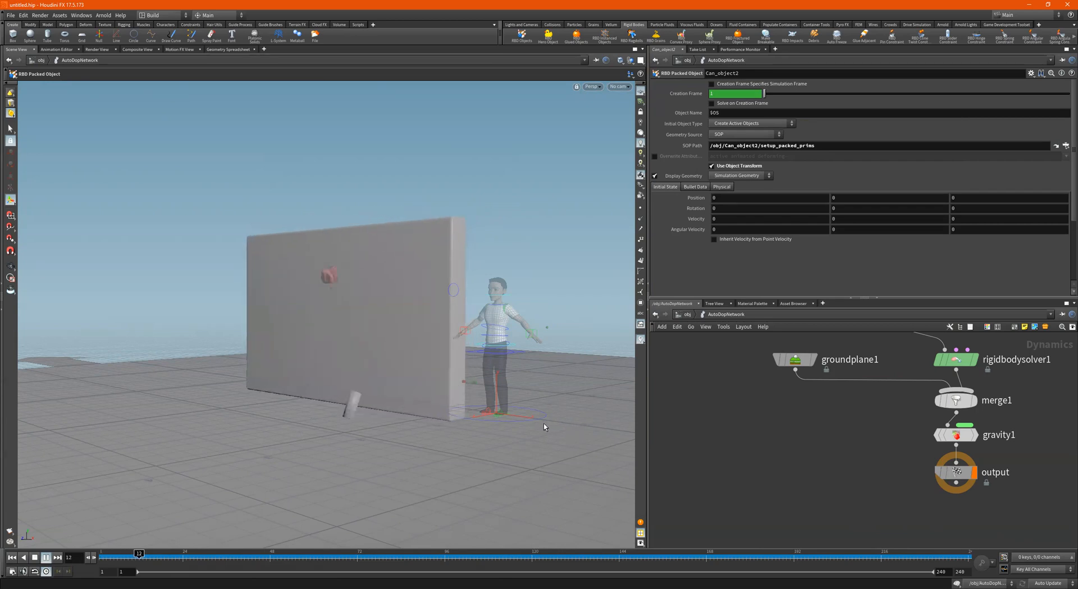
left_click(35, 558)
left_click(13, 558)
scroll(842, 444, "down", 5)
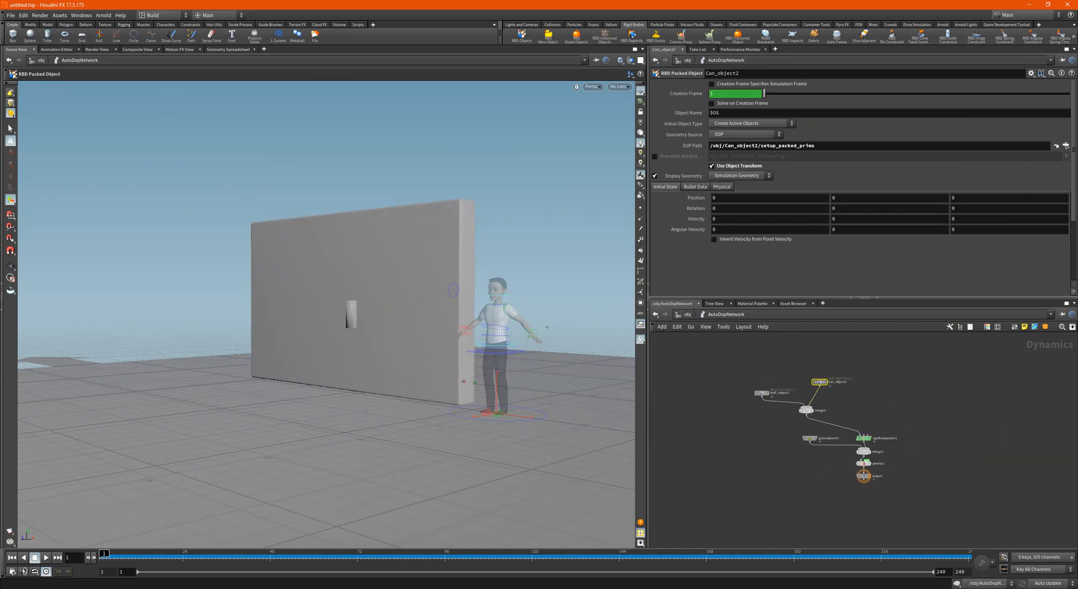